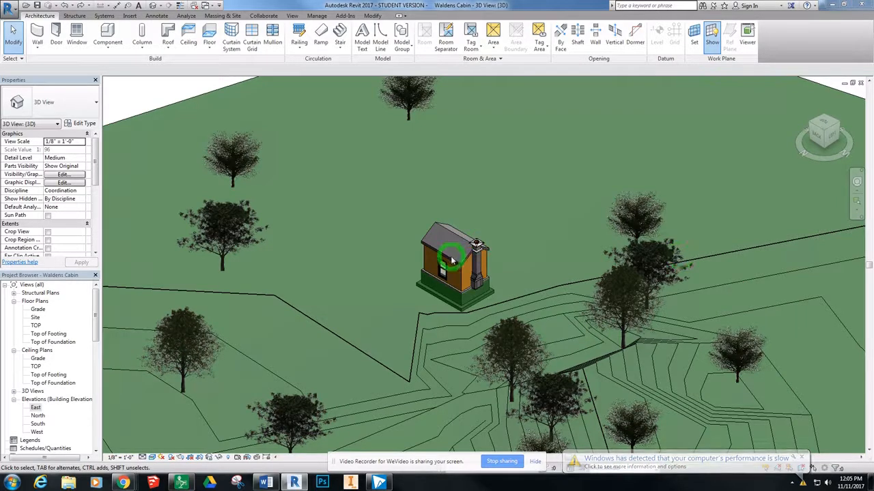
Close the open cabin project's views and create a new project from the Architectural Template
left_click(860, 83)
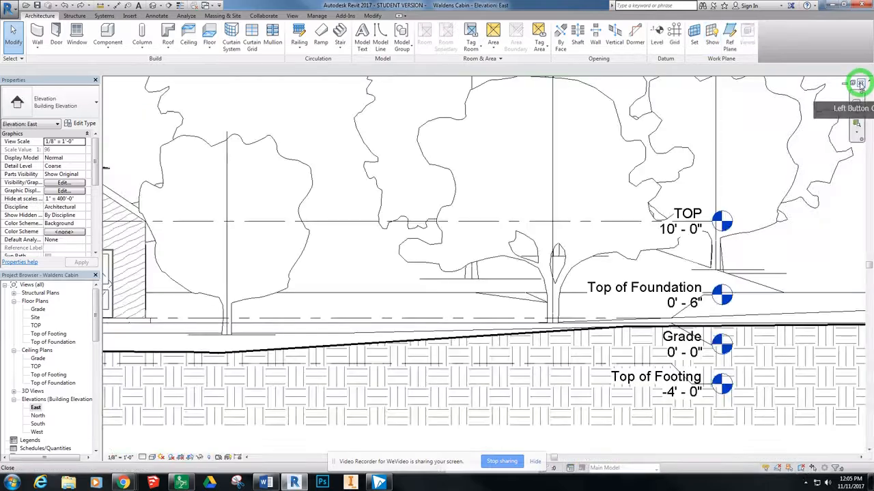
left_click(860, 83)
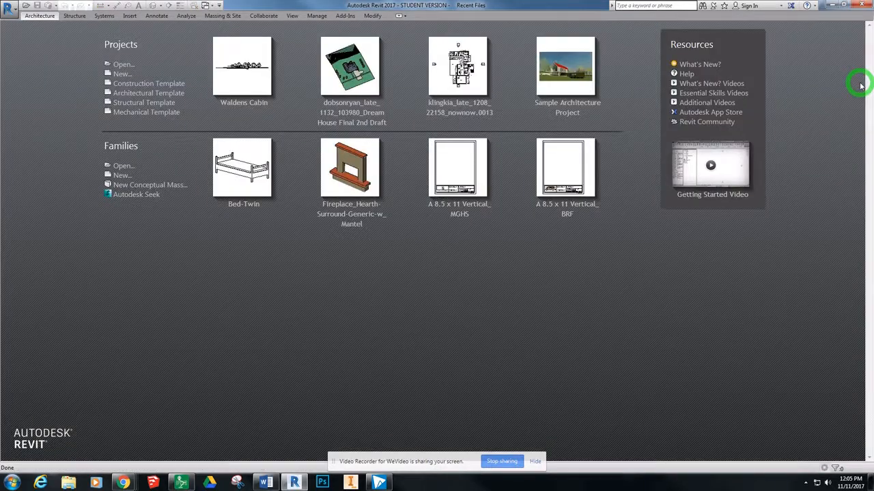
left_click(122, 73)
left_click(444, 221)
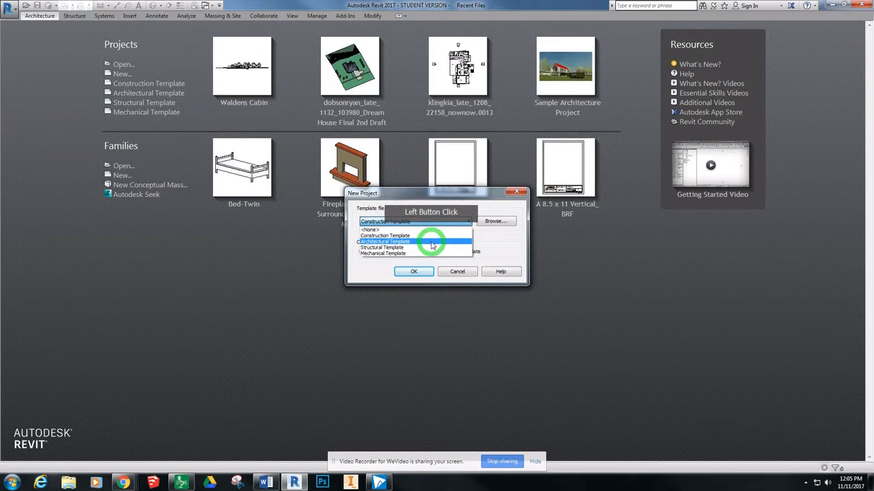
left_click(432, 243)
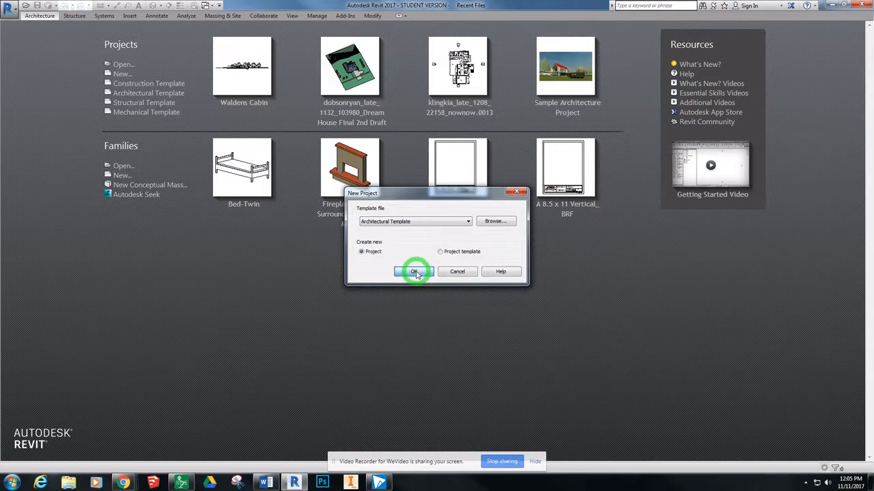
left_click(414, 271)
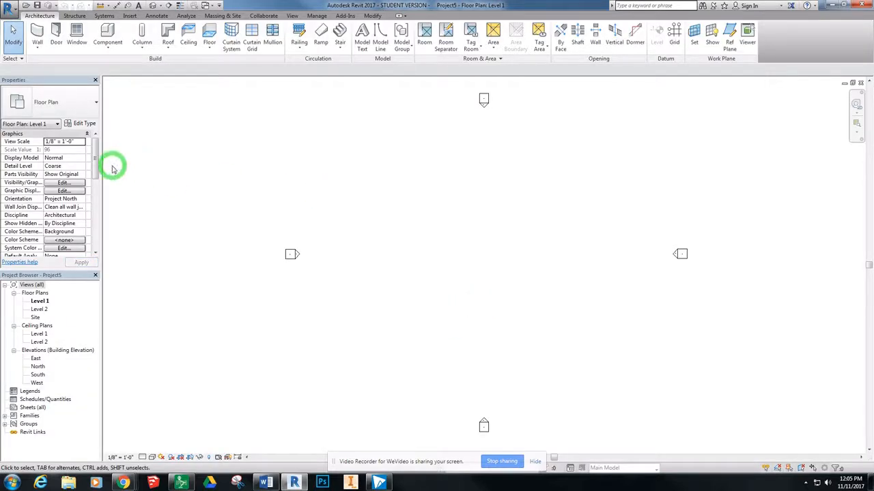
In the East elevation, draw two full-length levels, one 6' below Level 1 and one 4' 6" above it
double_click(35, 359)
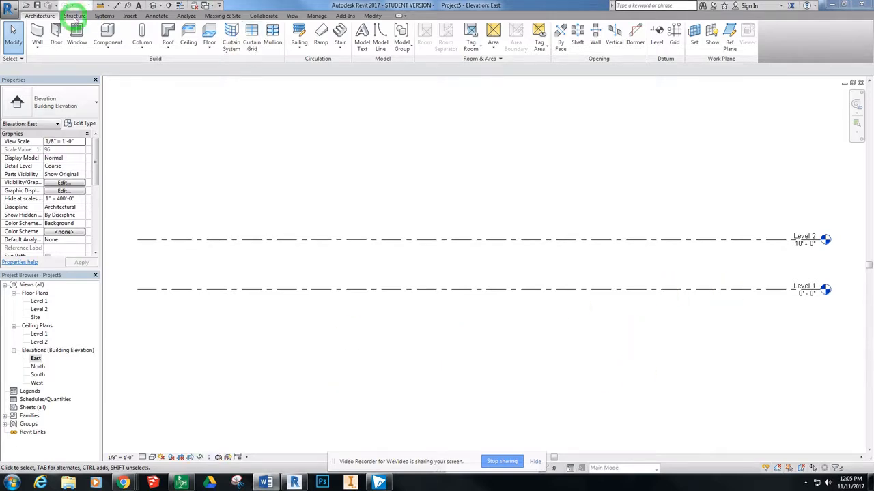
left_click(660, 39)
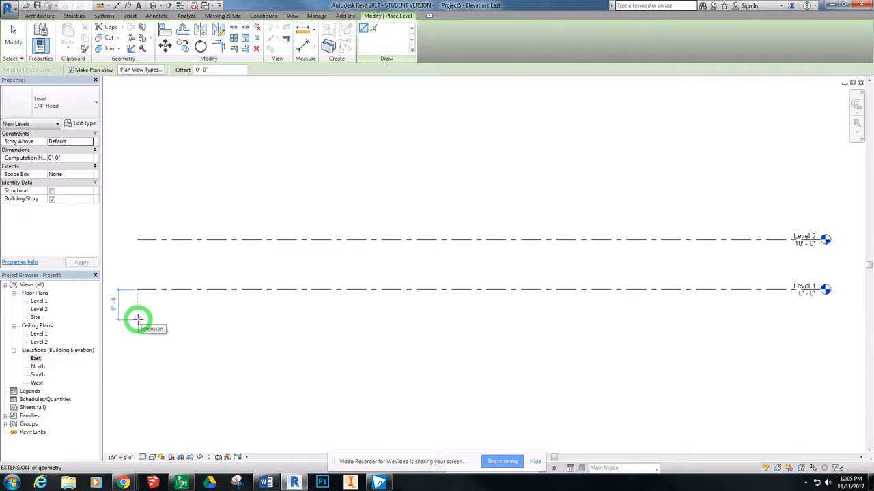
left_click(137, 318)
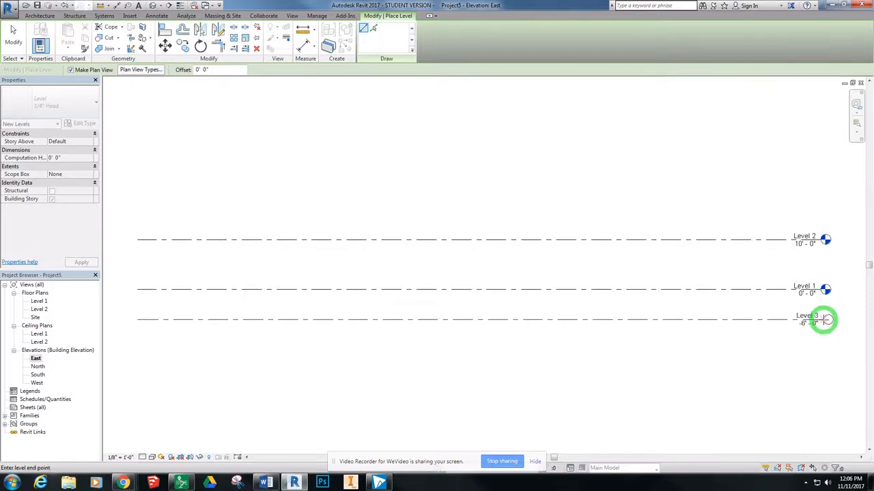
left_click(825, 319)
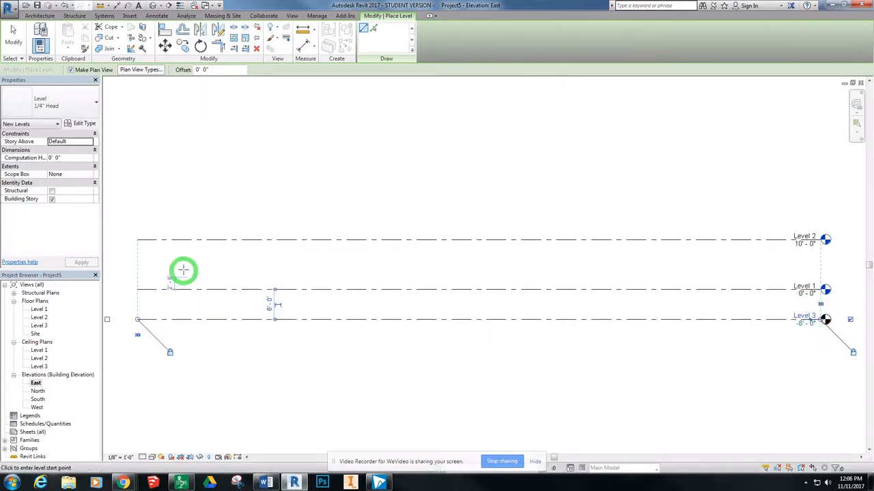
left_click(137, 267)
left_click(801, 300)
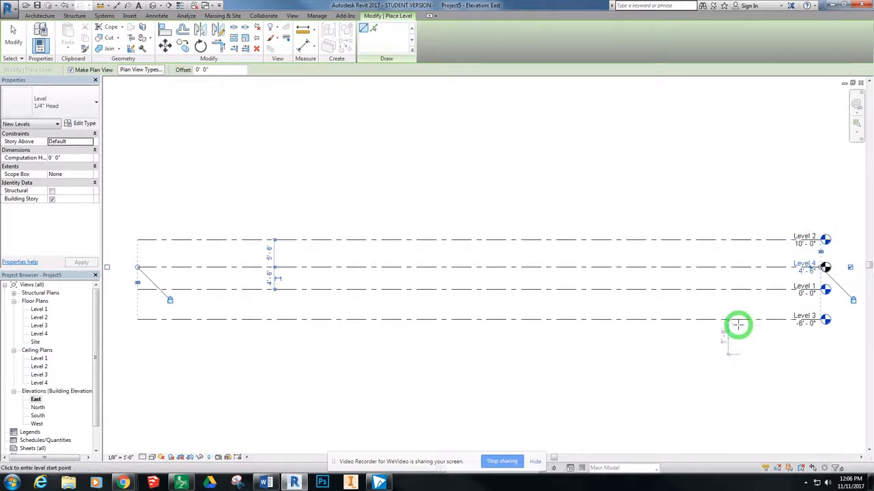
key("Escape")
key("Escape")
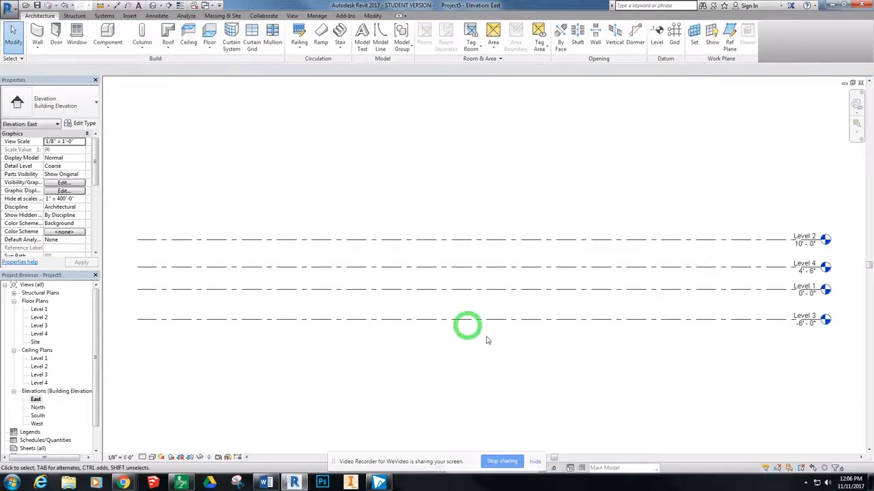
Set the elevation of the lowest level, Level 3, to -4'
double_click(811, 320)
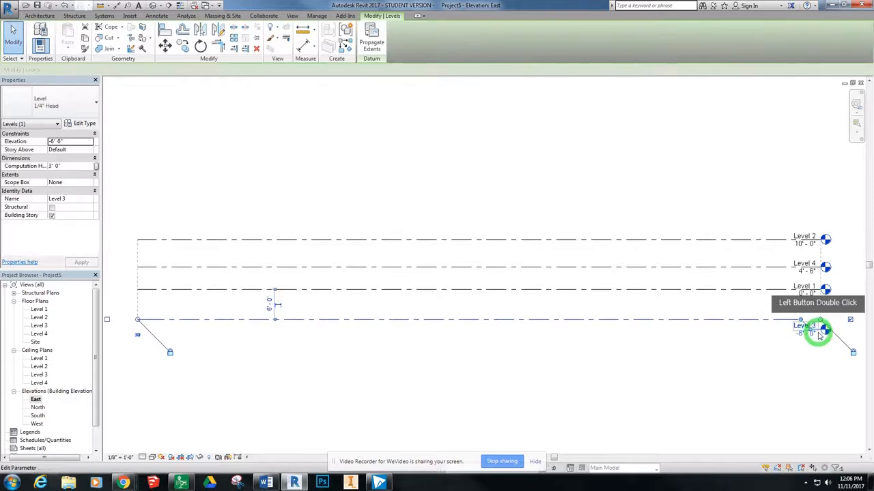
left_click(813, 327)
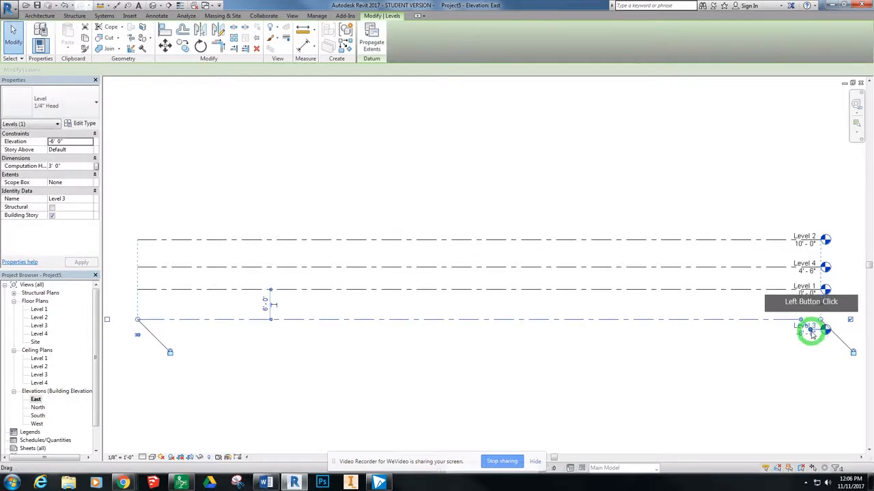
left_click(810, 335)
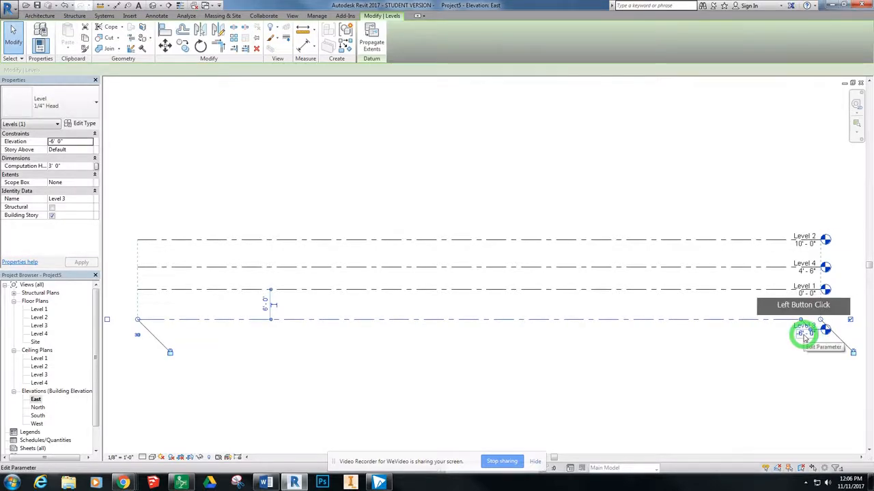
left_click(805, 335)
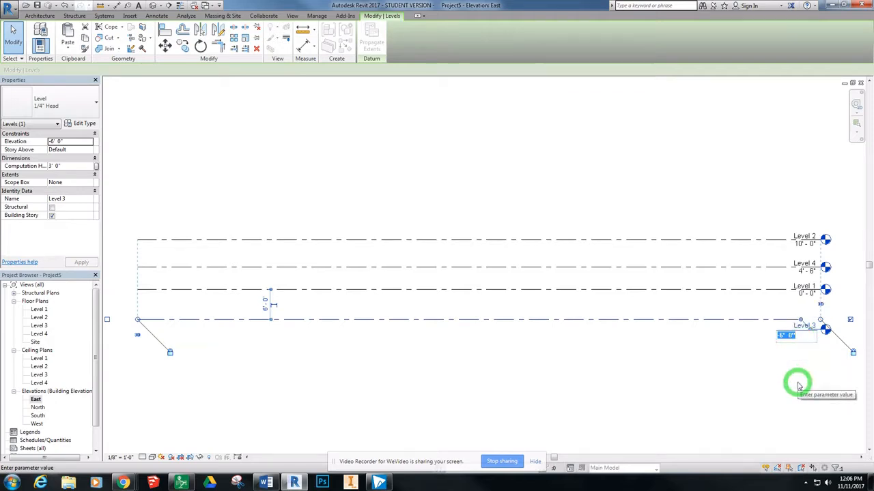
type("-")
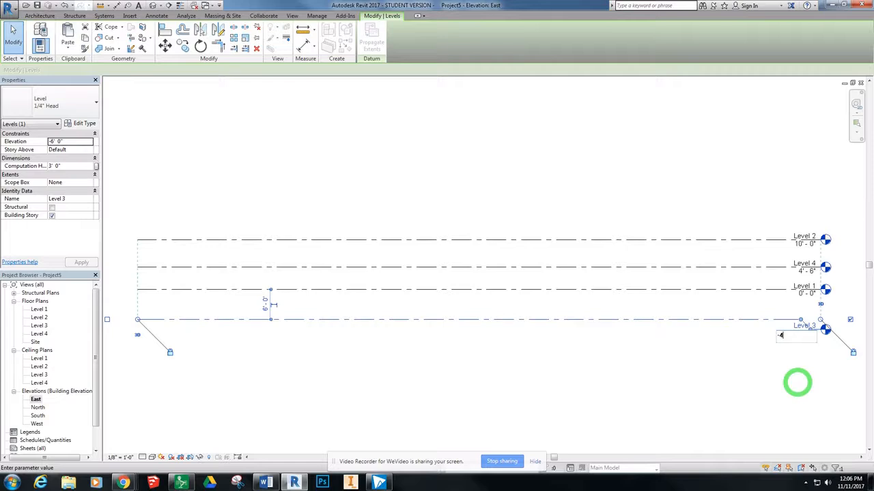
type("4")
key("Return")
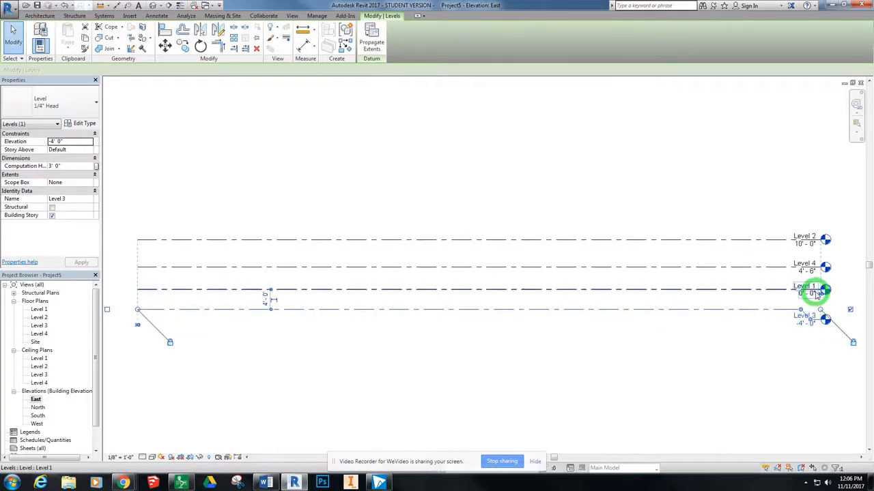
Rename Level 3 as "Top Of Footing" and rename its corresponding views as well
left_click(802, 318)
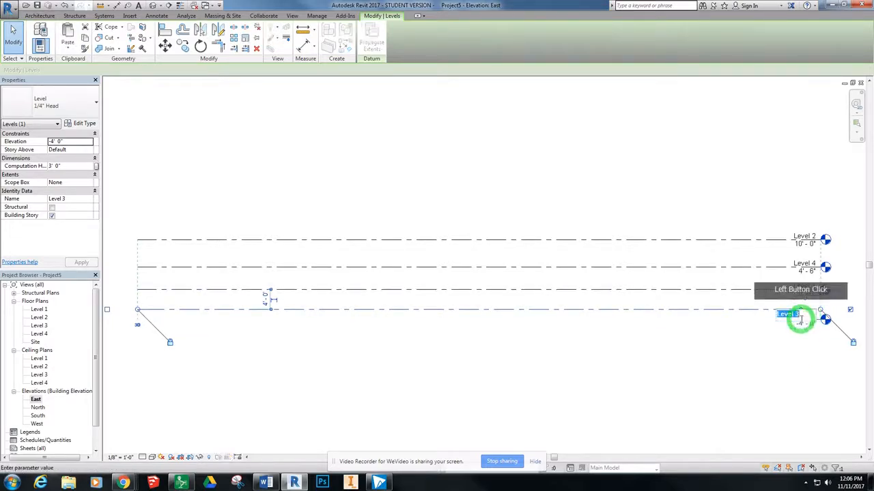
type("Top ")
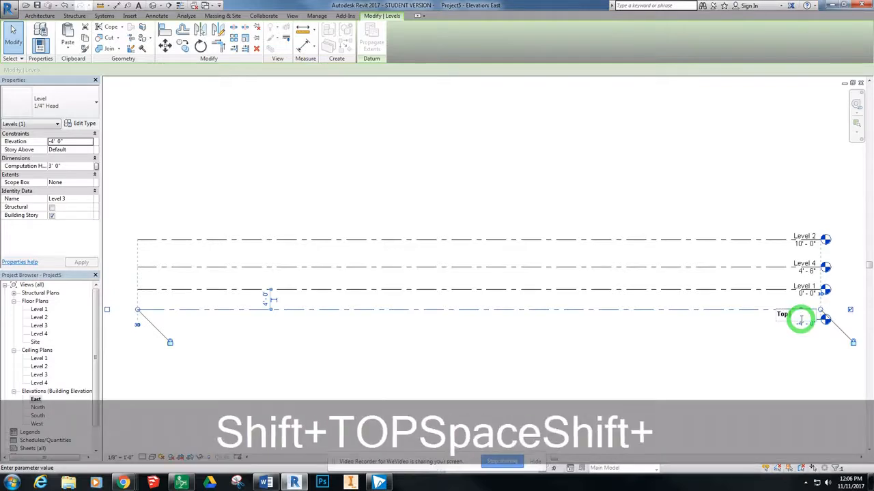
type("Of Footing")
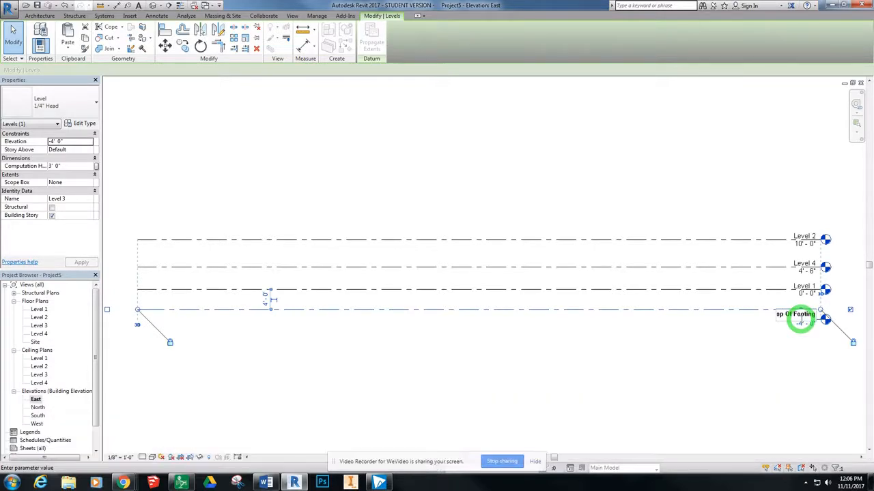
key("Return")
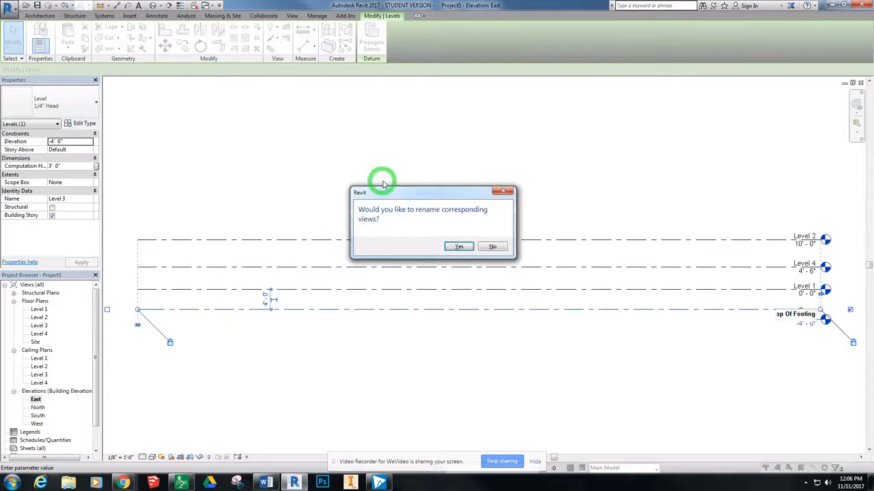
left_click(459, 247)
Rename Level 1 as "Grade", including its corresponding views
left_click(803, 290)
left_click(805, 289)
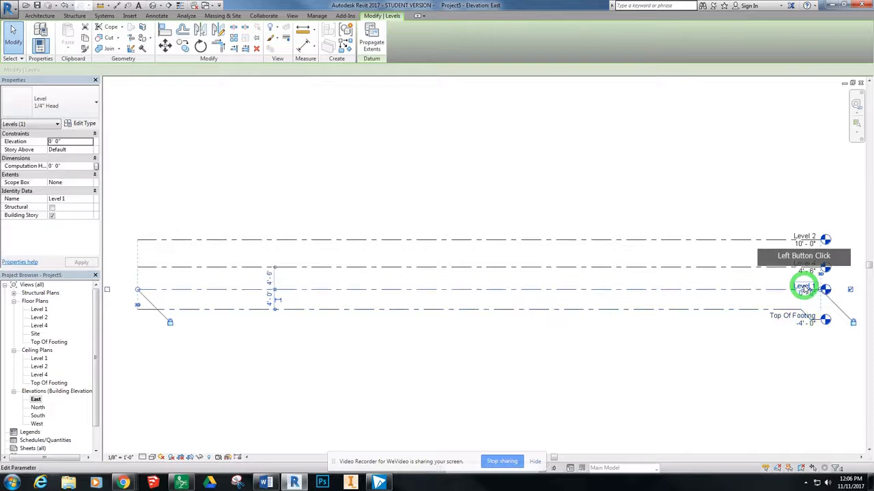
left_click(805, 287)
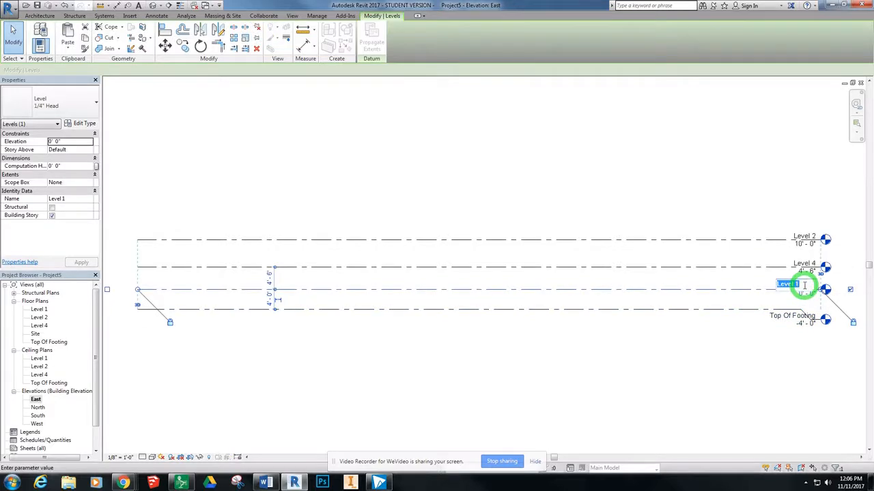
type("Grade")
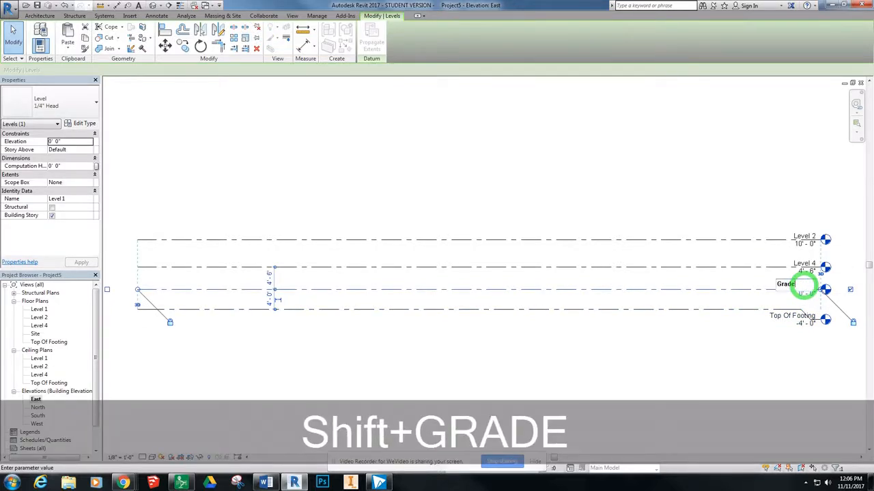
left_click(772, 295)
left_click(455, 247)
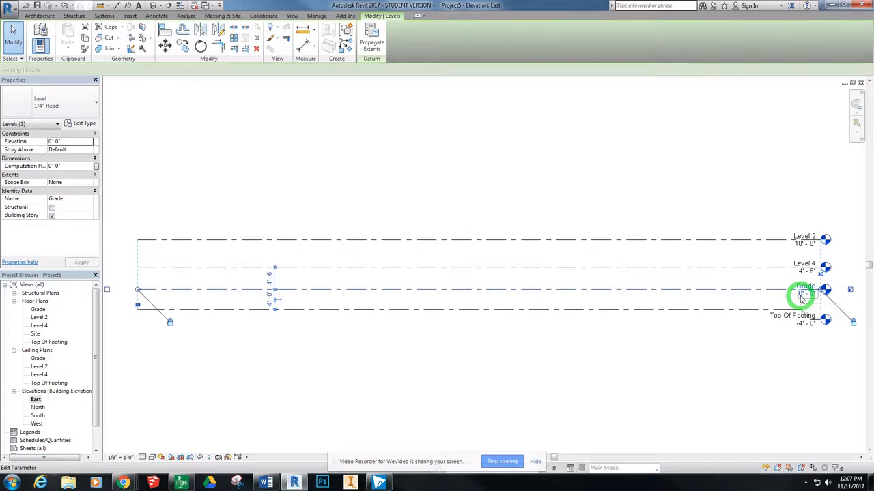
Rename Level 4 as "Top of Foundation", including its corresponding views
left_click(804, 264)
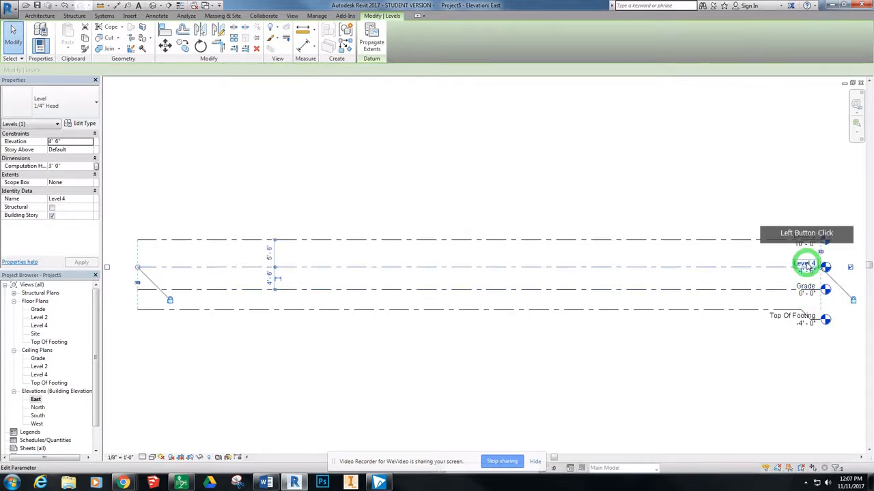
left_click(807, 263)
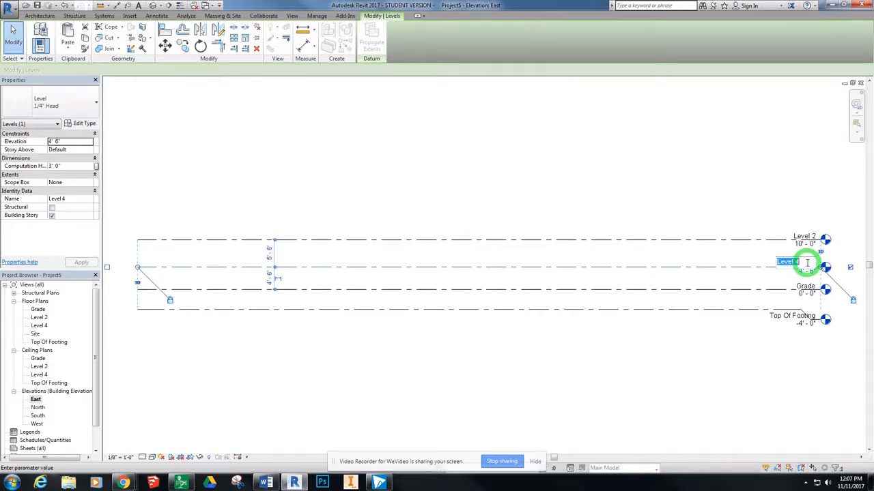
type("Top of F")
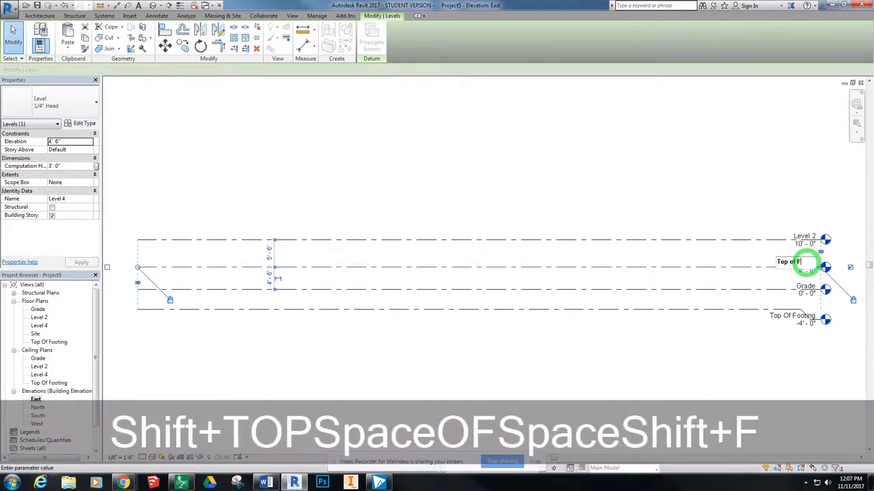
type("oundation")
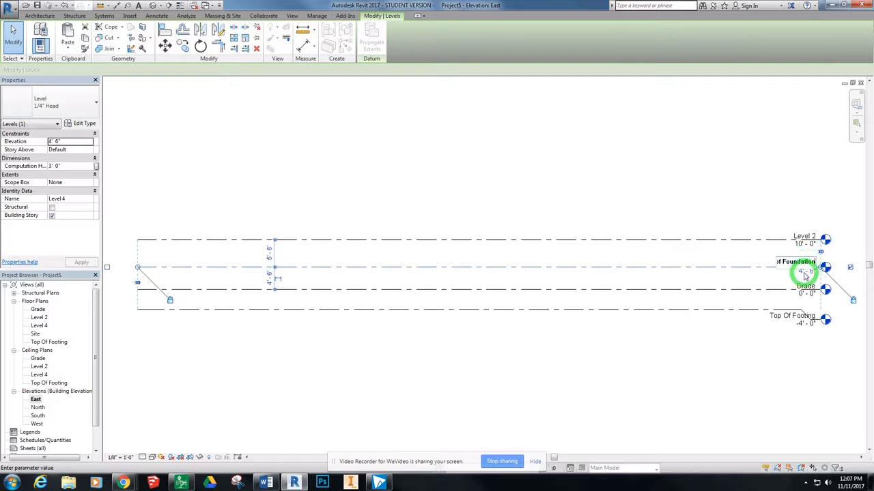
left_click(804, 272)
left_click(444, 248)
Set the elevation of the Top of Foundation level to 0' 6"
left_click(803, 283)
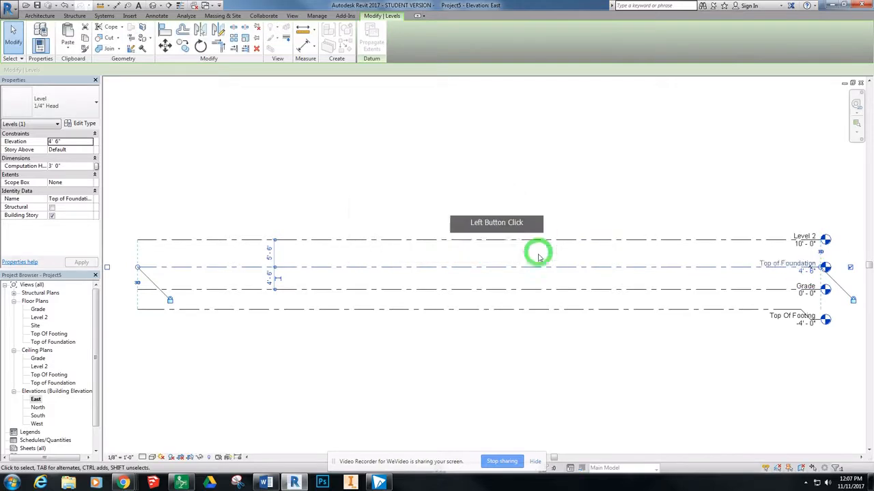
left_click(805, 273)
left_click(782, 273)
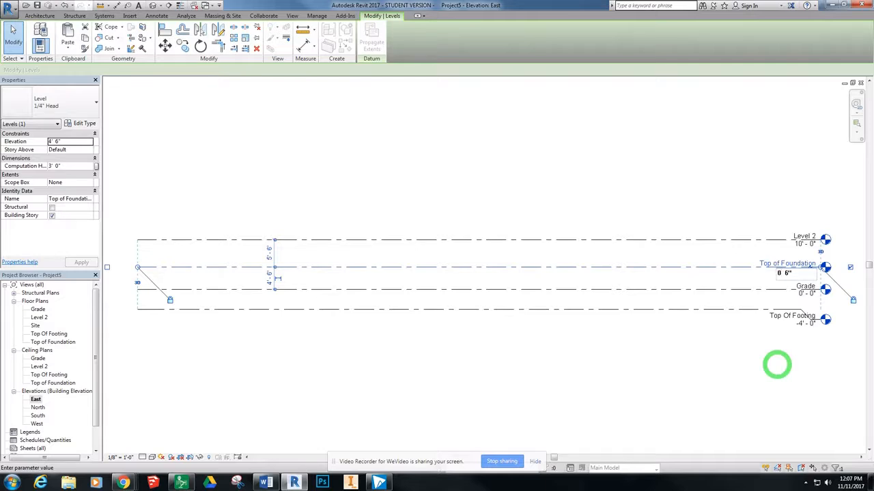
left_click(777, 367)
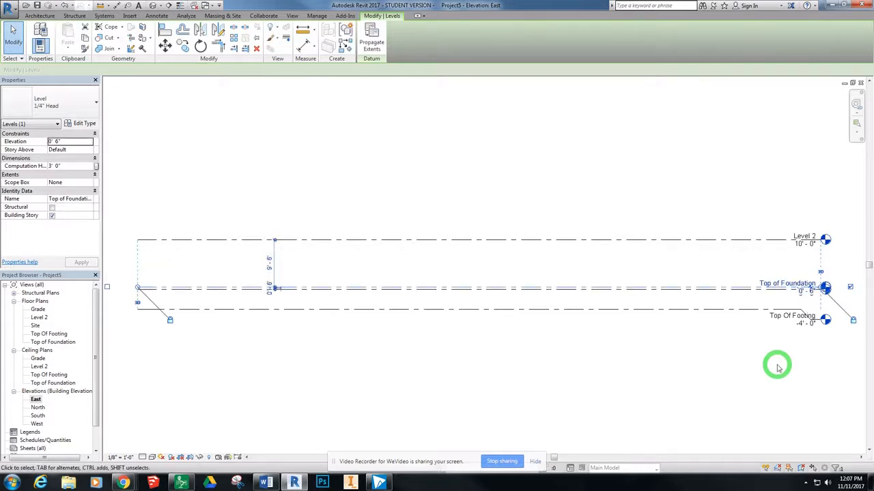
Rename the uppermost level, Level 2, as "TOP", including its corresponding views
left_click(811, 240)
left_click(810, 238)
type("TOP")
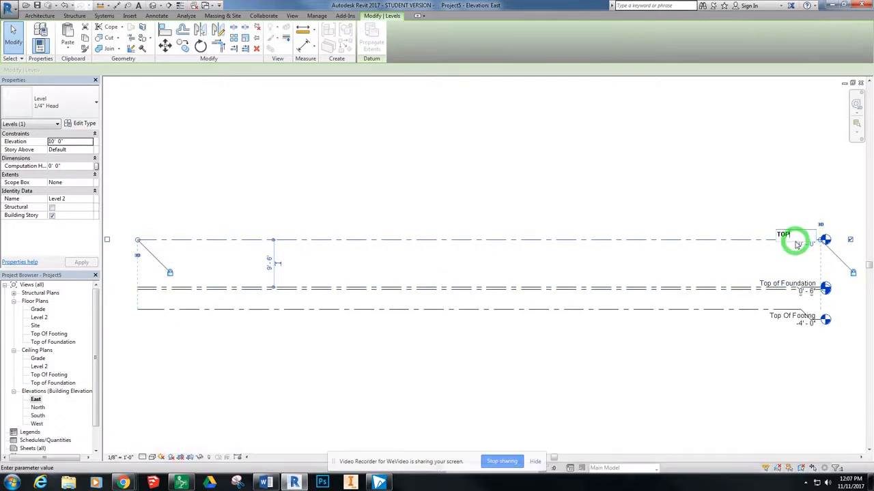
left_click(806, 237)
left_click(460, 247)
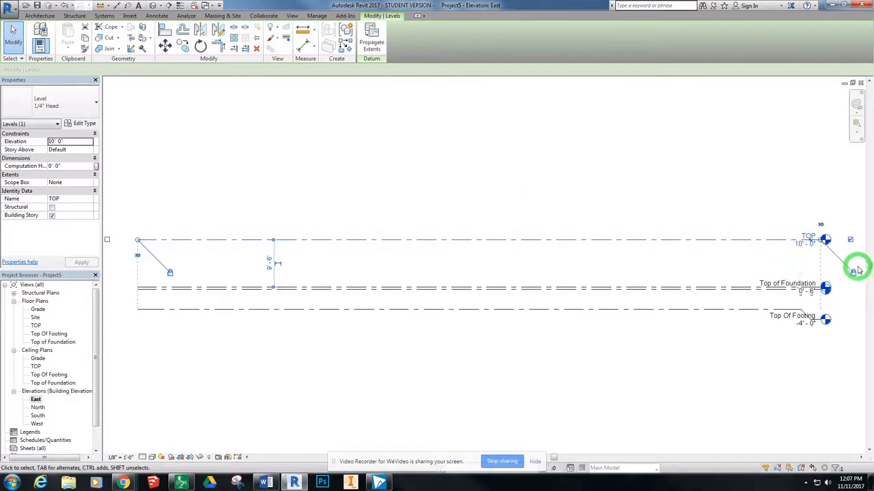
scroll(813, 289, "up", 3)
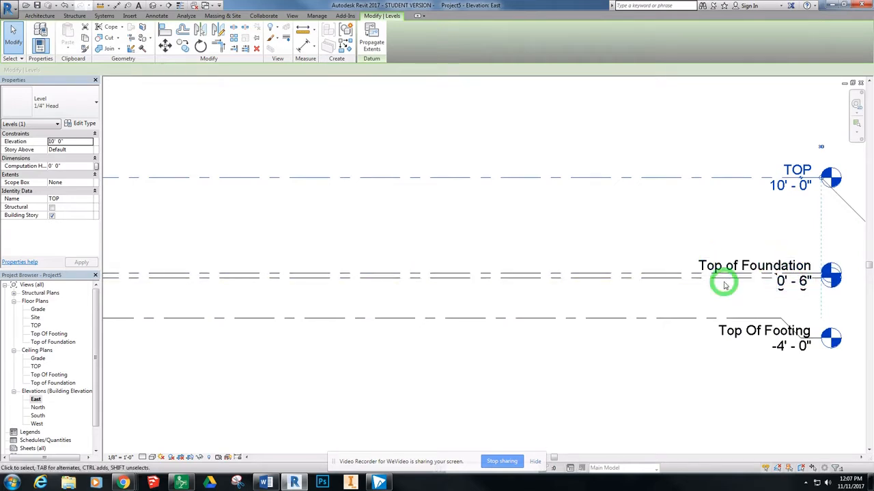
Add an elbow to the Top of Foundation level line and raise its head above the Grade label
scroll(800, 277, "up", 2)
scroll(805, 286, "up", 3)
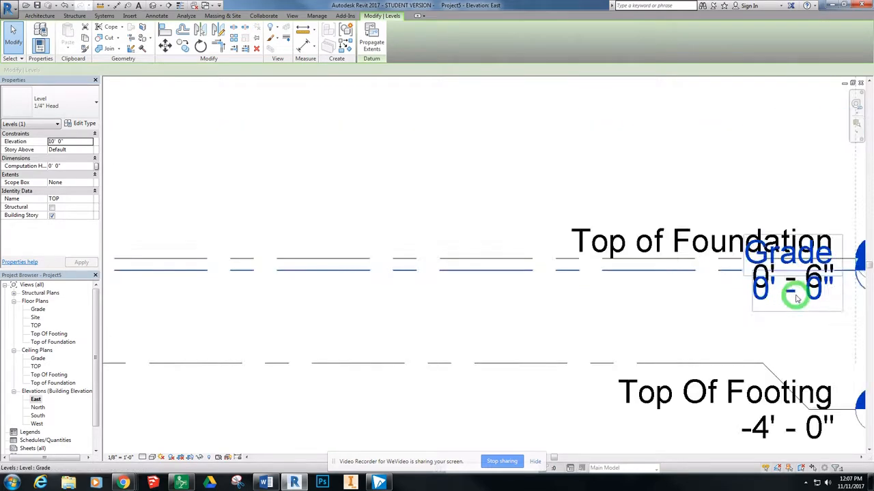
left_click(703, 215)
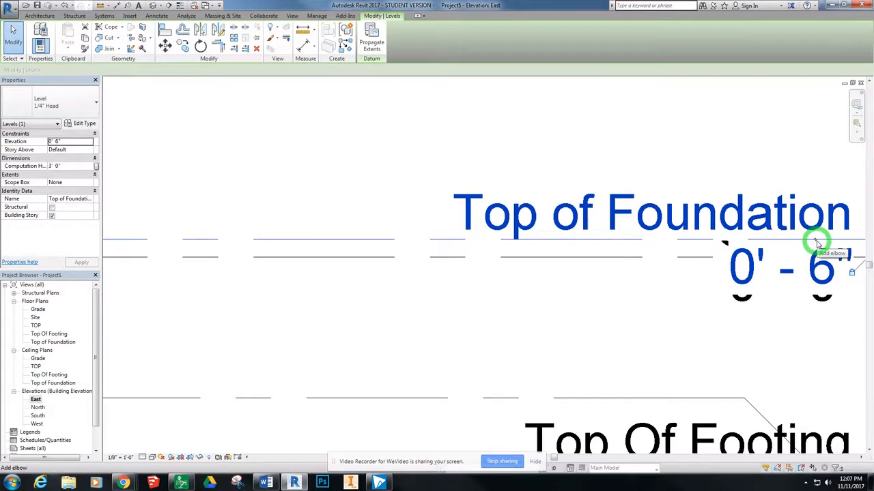
left_click(817, 244)
left_click_drag(815, 312, 832, 162)
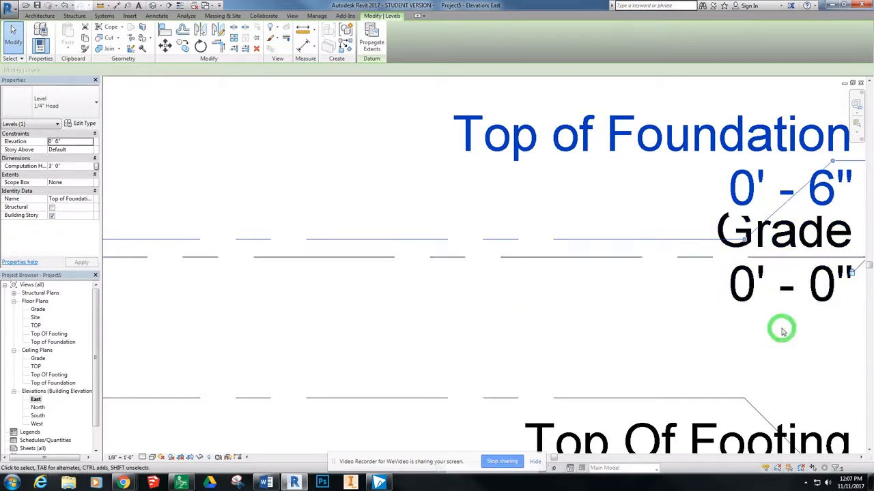
Add an elbow to the Grade level line to offset its head from the Top of Foundation label
scroll(727, 324, "down", 1)
left_click_drag(554, 459, 579, 459)
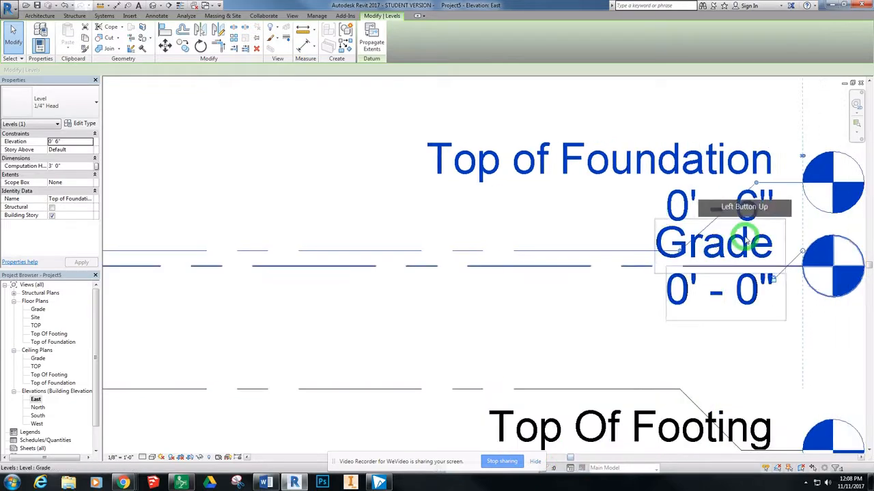
left_click(747, 239)
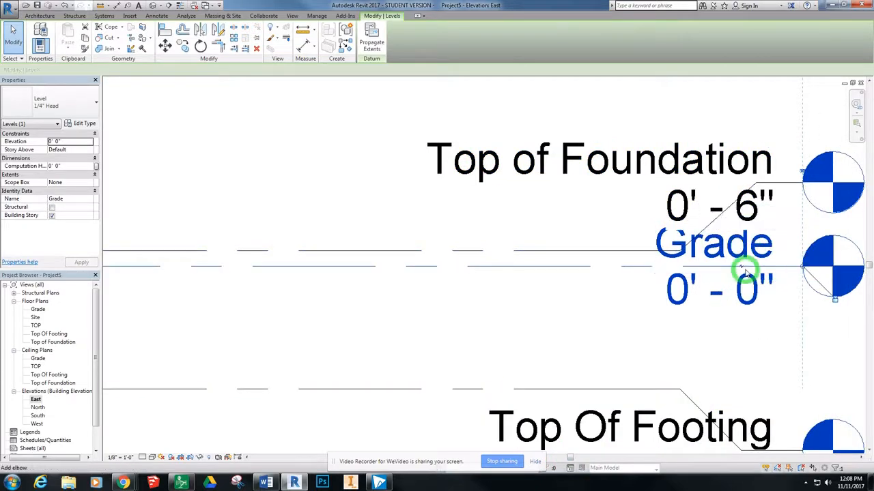
scroll(742, 269, "up", 3)
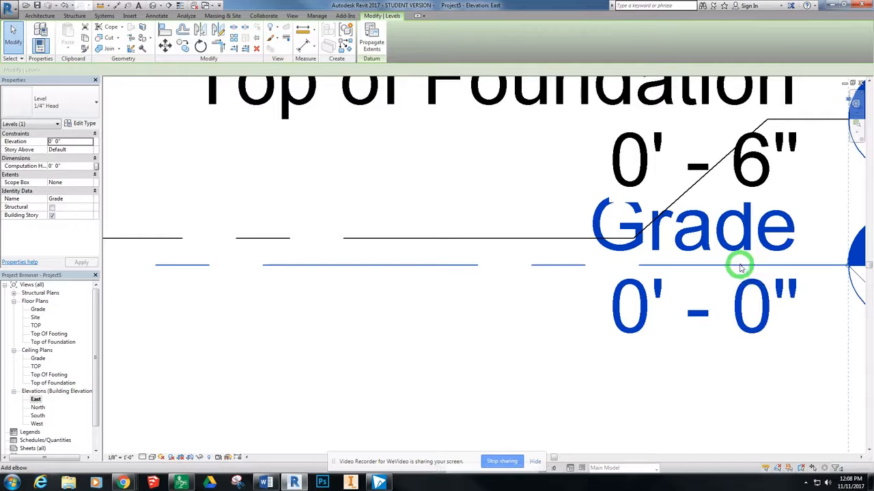
left_click(740, 268)
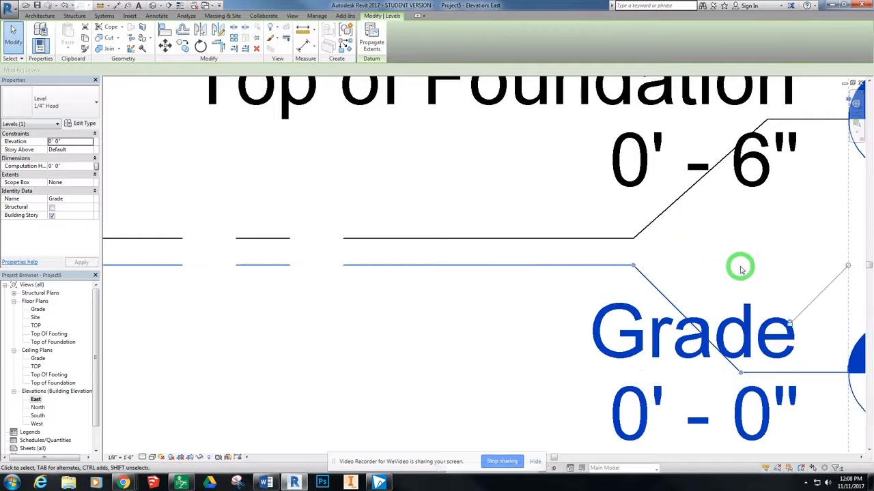
scroll(747, 277, "down", 3)
scroll(749, 280, "down", 4)
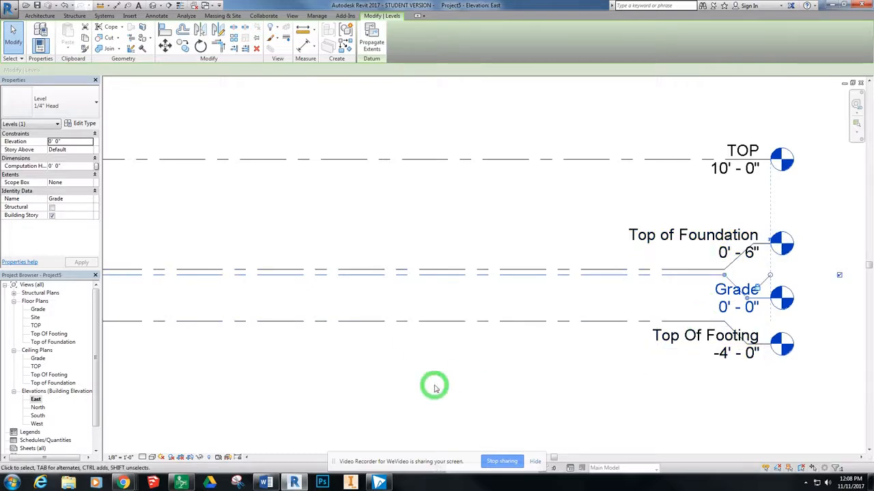
Deselect the Grade level and open the Top of Foundation floor plan
middle_click_drag(335, 318, 478, 339)
scroll(480, 325, "up", 1)
scroll(484, 326, "down", 2)
left_click(817, 300)
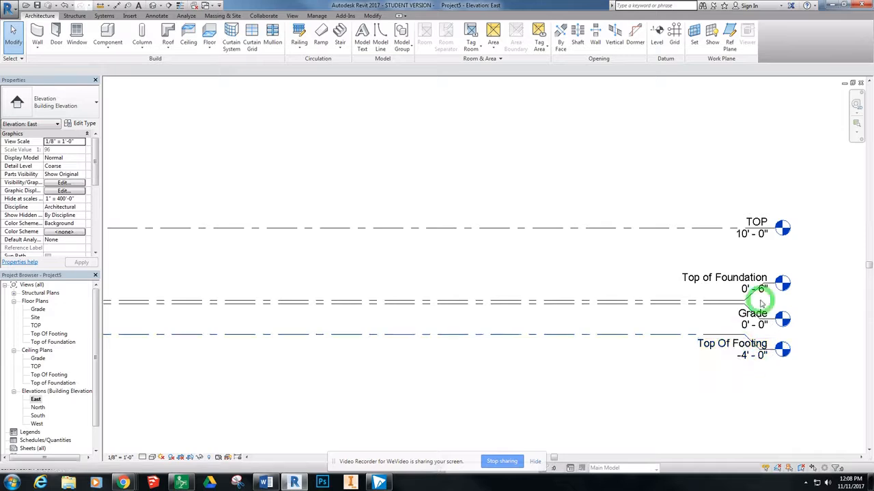
middle_click_drag(302, 302, 371, 279)
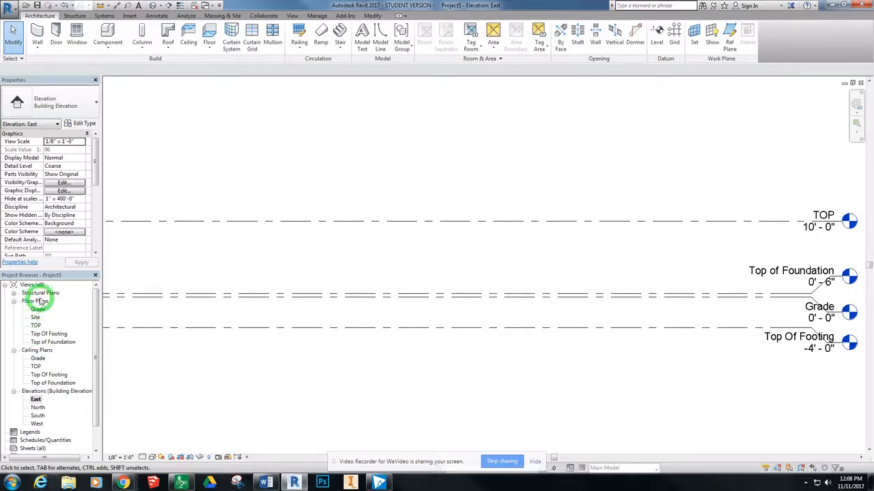
double_click(58, 343)
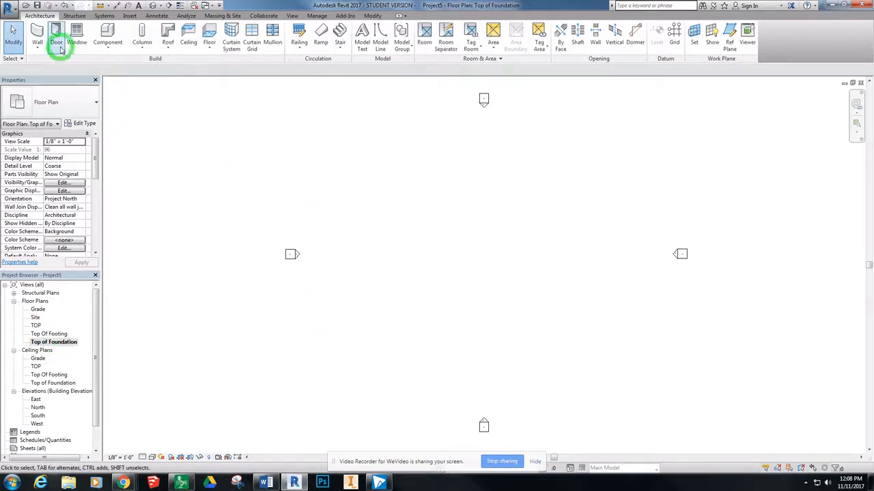
Start the Wall tool with the basic wall type Generic - 5"
left_click(38, 32)
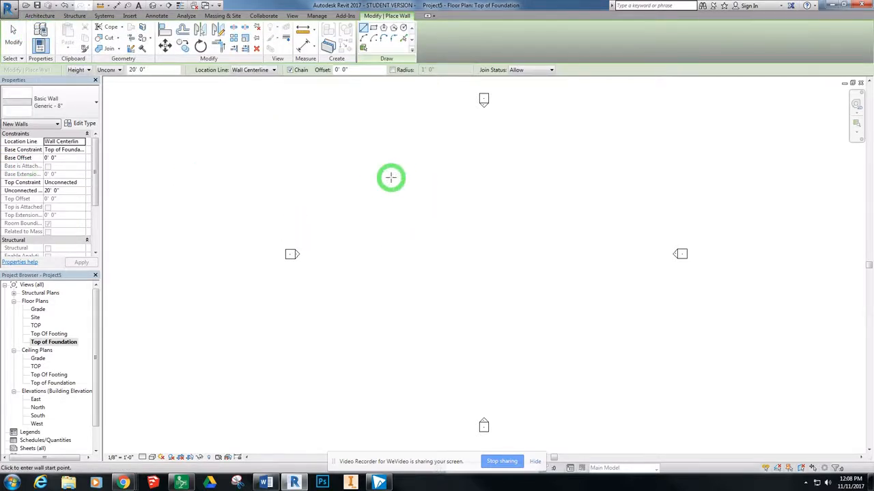
left_click(74, 105)
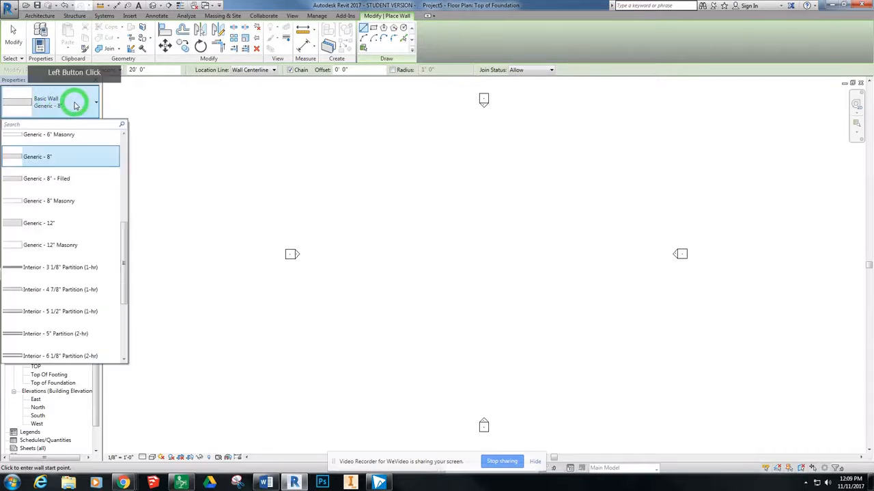
scroll(77, 197, "up", 3)
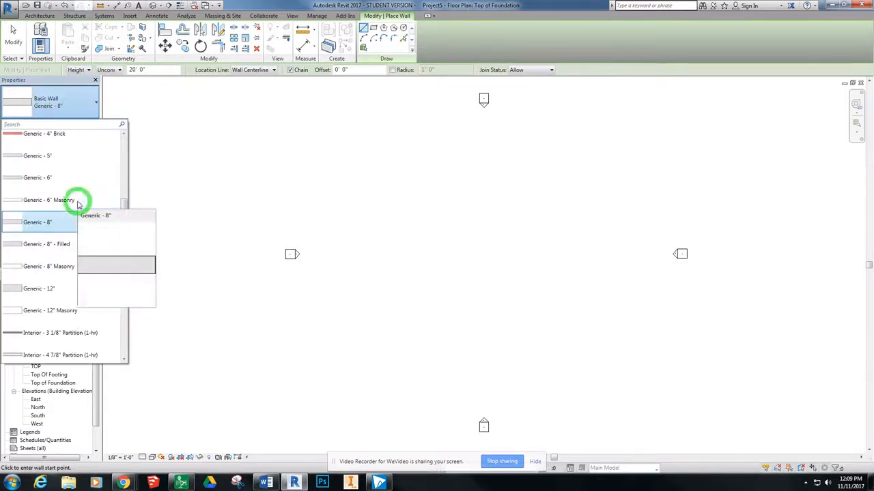
scroll(77, 203, "up", 1)
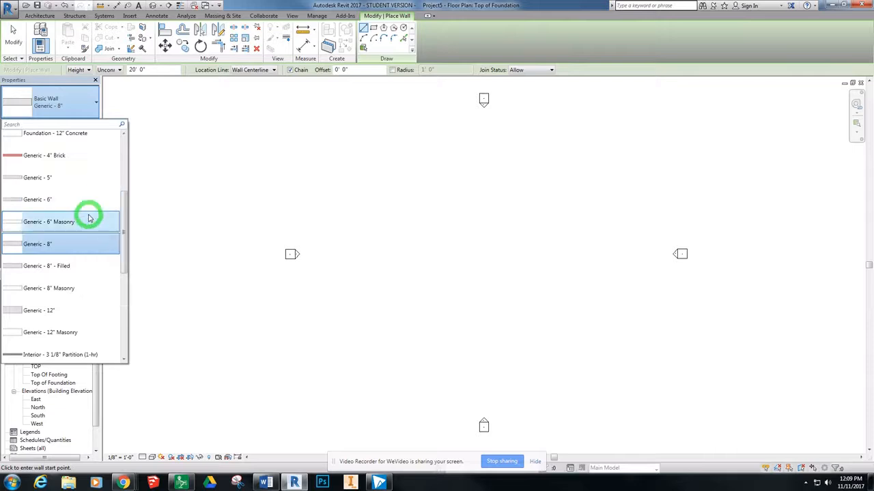
scroll(88, 217, "up", 6)
scroll(89, 218, "up", 1)
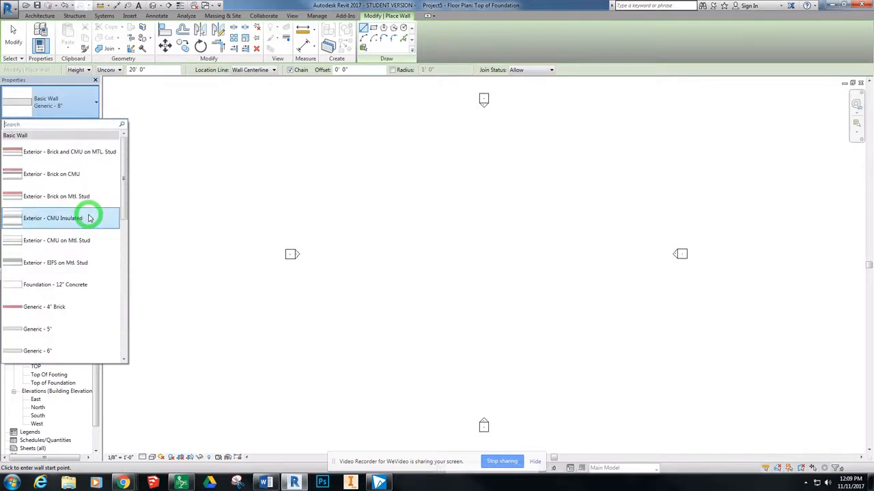
scroll(89, 218, "down", 5)
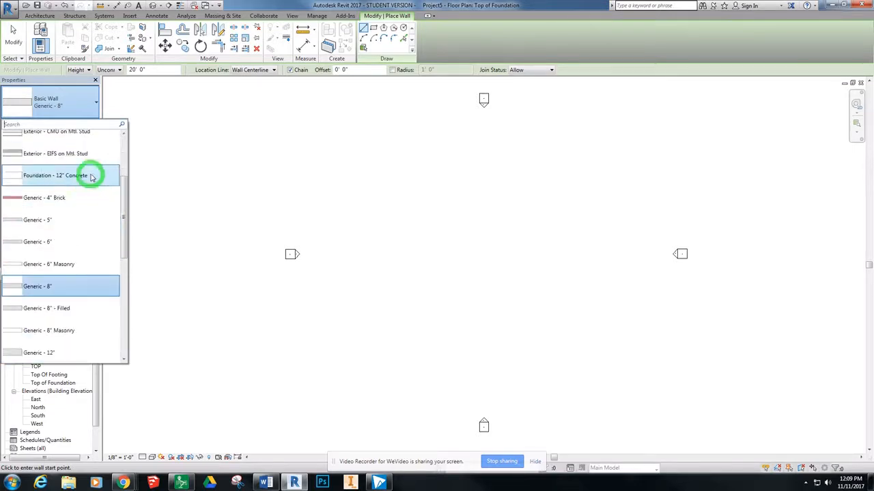
left_click(99, 220)
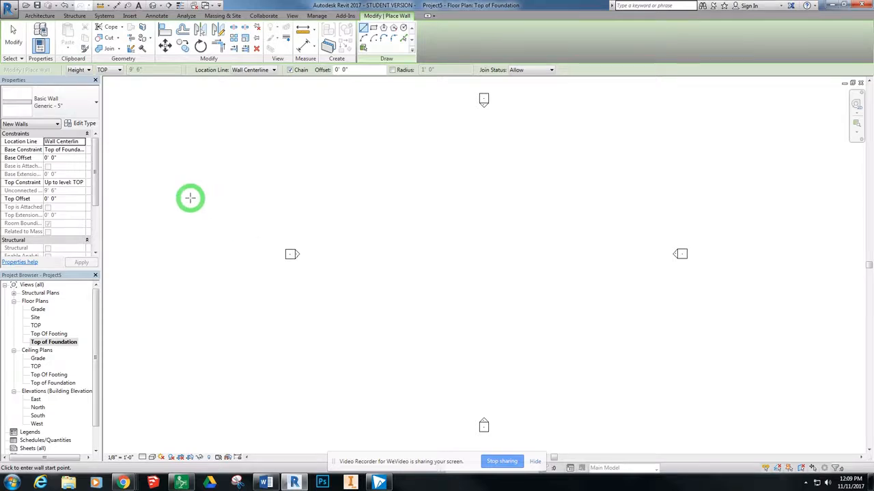
Duplicate the Generic - 5" wall type under the name "Basic Wall Exterior - Siding"
left_click(84, 124)
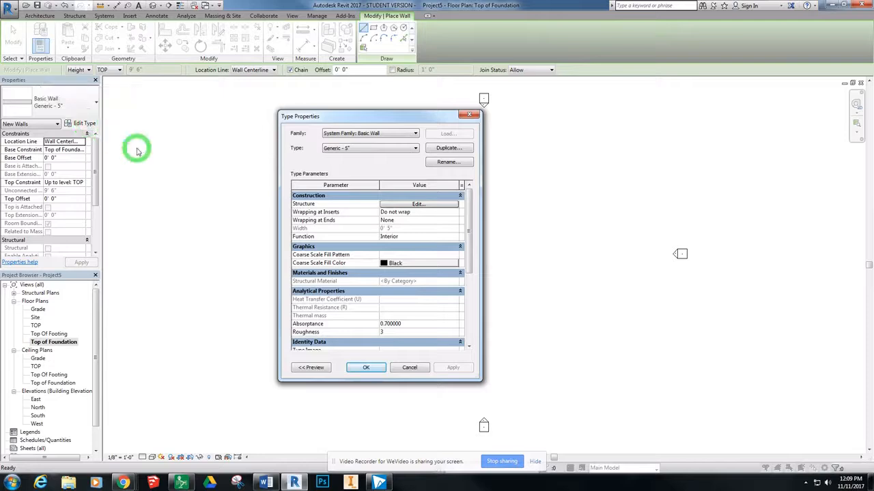
left_click(441, 150)
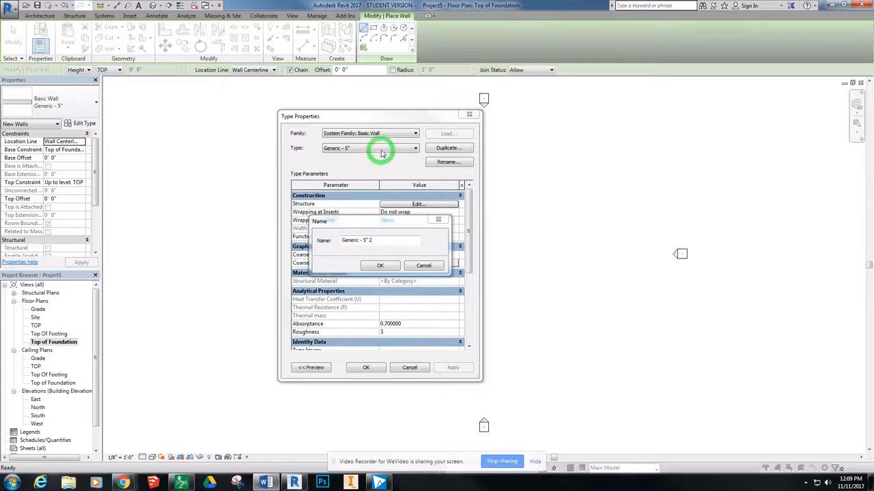
left_click_drag(376, 240, 273, 243)
type("Bad")
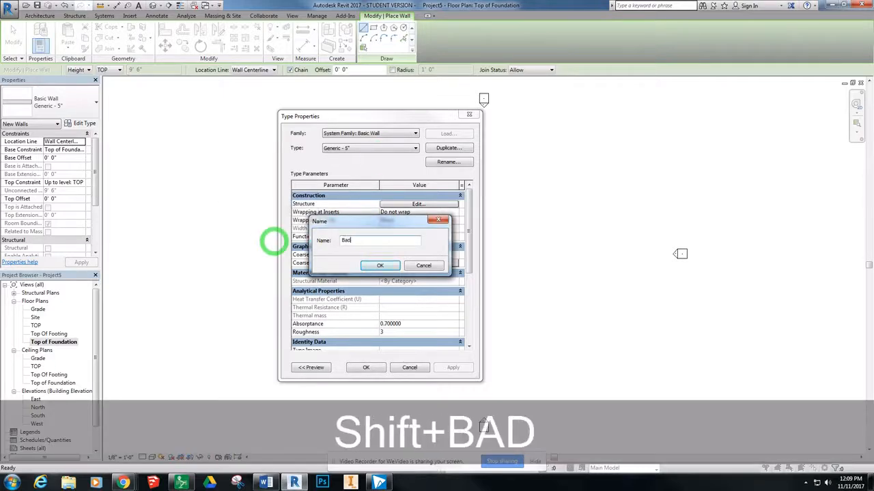
key("BackSpace")
type("sic Wall ")
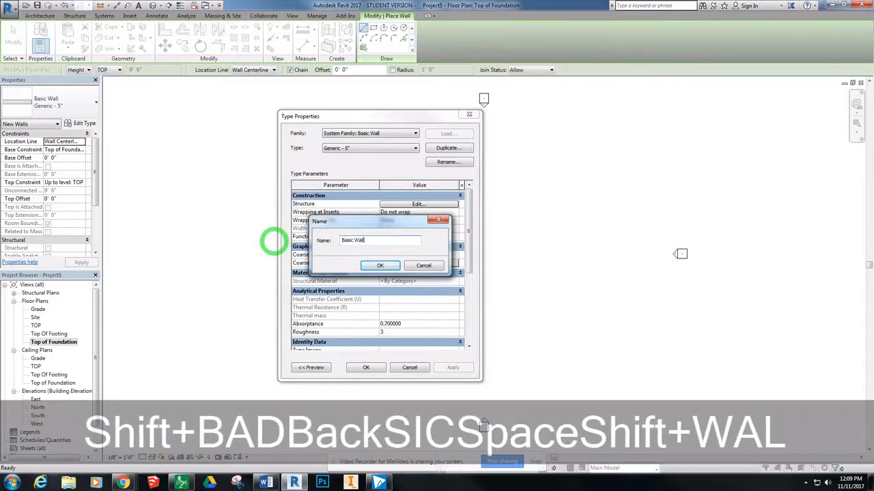
type("- Exter")
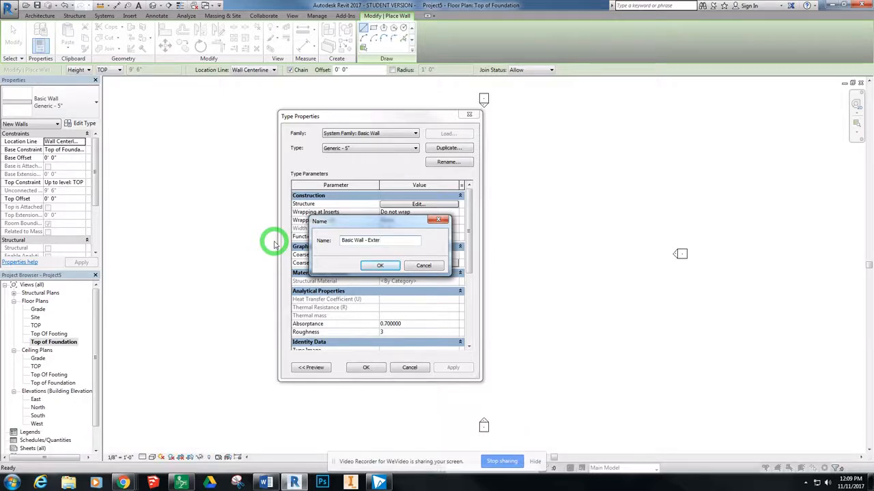
key("BackSpace")
key("BackSpace")
key("BackSpace")
key("BackSpace")
key("BackSpace")
key("BackSpace")
key("BackSpace")
type("E")
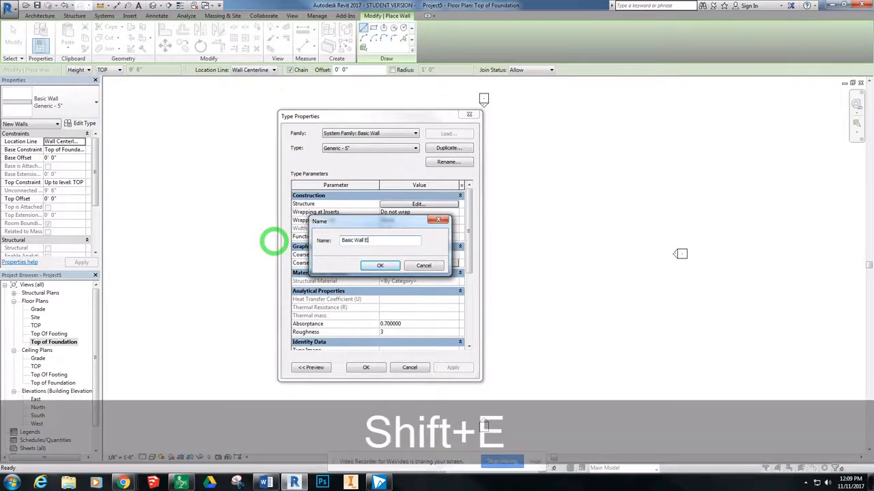
type("xterior")
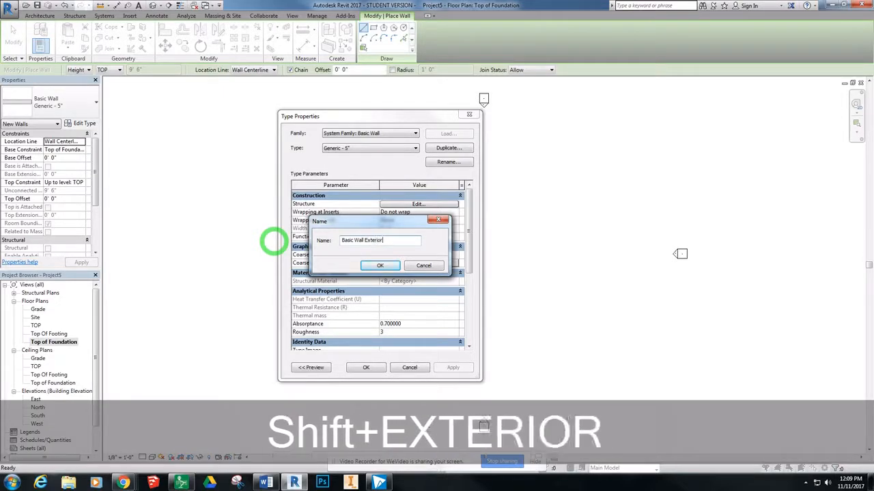
type(" - Siding")
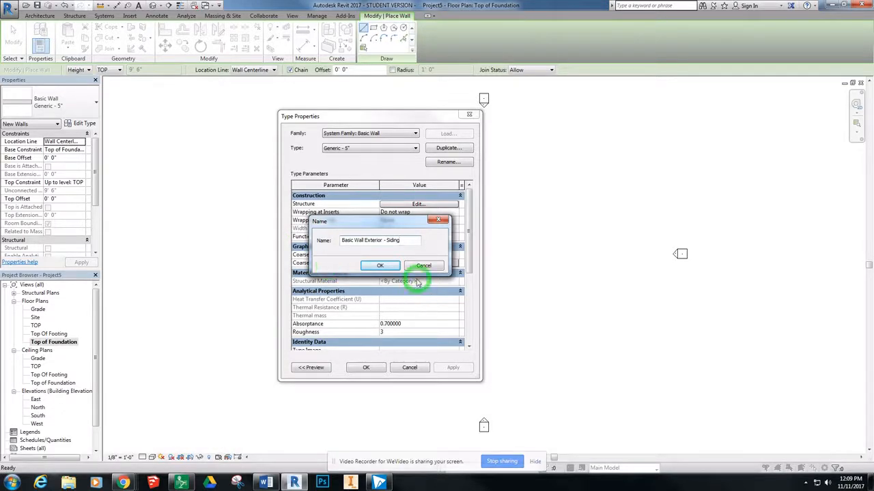
left_click(380, 266)
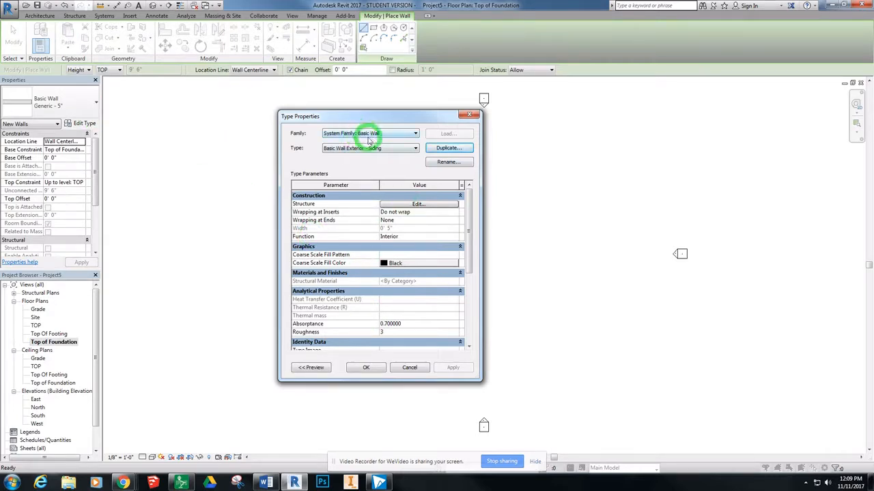
Insert two layers into the new wall type's structure and move the first one outside the exterior core boundary
left_click(416, 204)
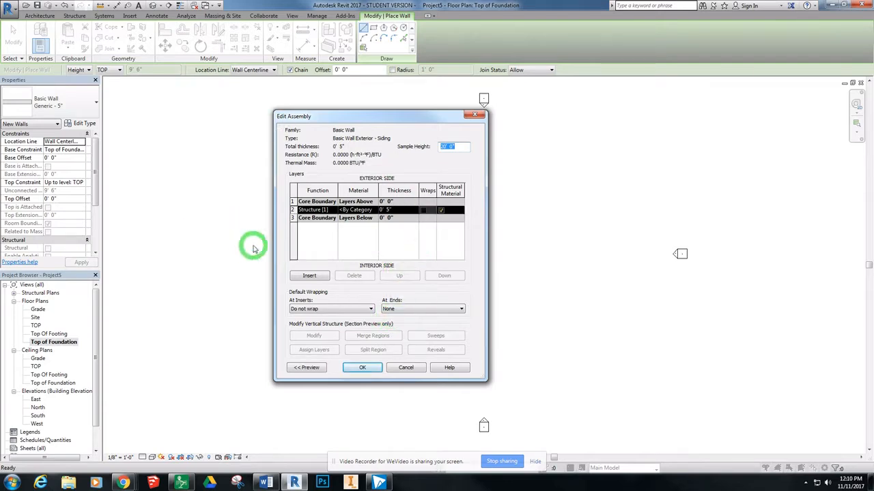
double_click(310, 276)
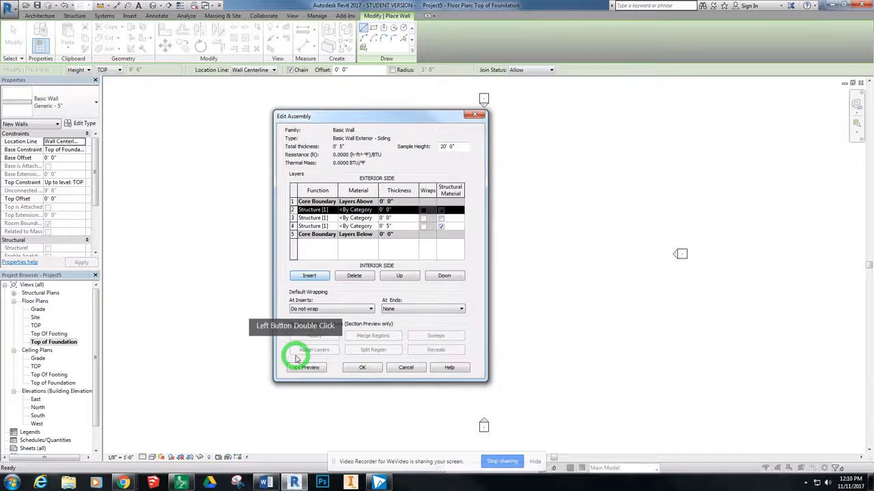
left_click(314, 209)
left_click(333, 209)
left_click(400, 279)
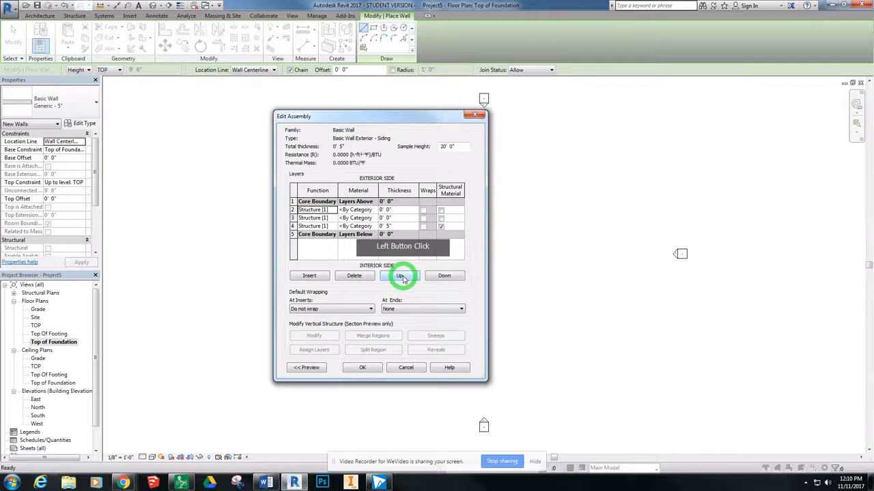
left_click(401, 277)
Move the 5" structure layer below the interior core boundary
left_click(333, 226)
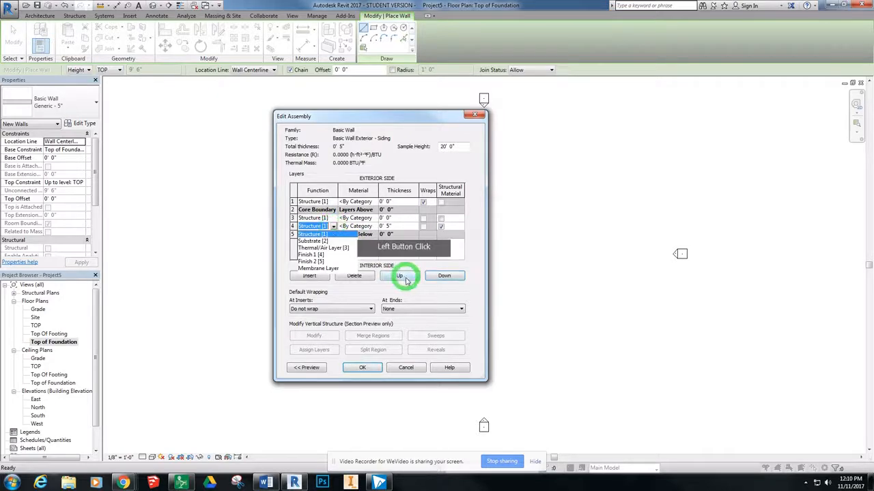
left_click(401, 276)
left_click(444, 277)
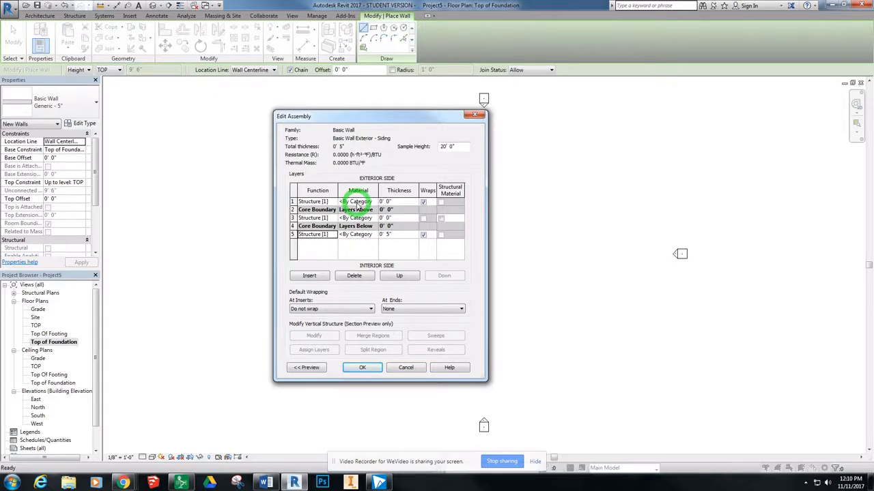
Set the outermost layer's function to Substrate [2] and the innermost layer's function to Finish 2 [5]
left_click(332, 202)
left_click(333, 202)
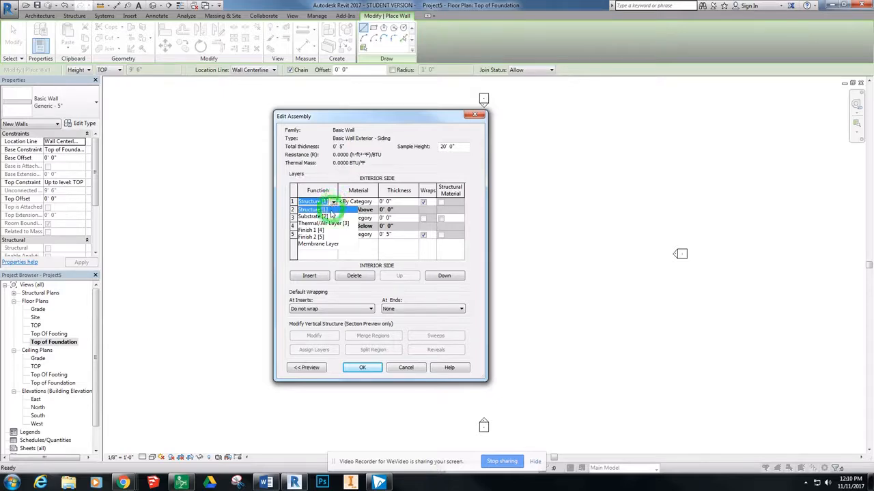
left_click(325, 217)
left_click(331, 235)
left_click(332, 234)
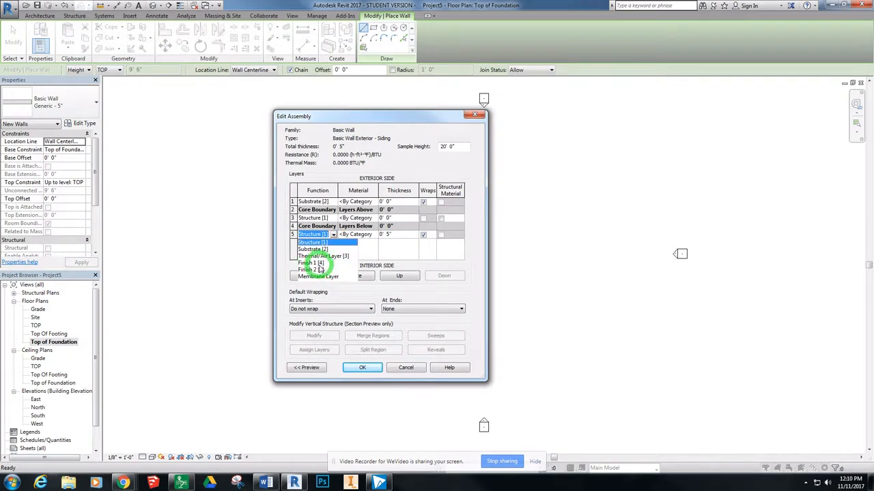
left_click(312, 270)
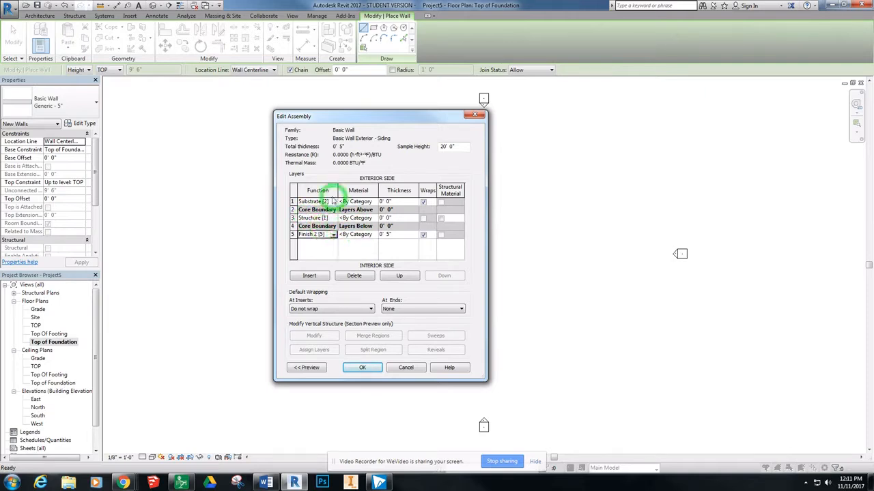
Set the thickness of the innermost Finish 2 [5] layer to 0' 0 1/2"
left_click(332, 233)
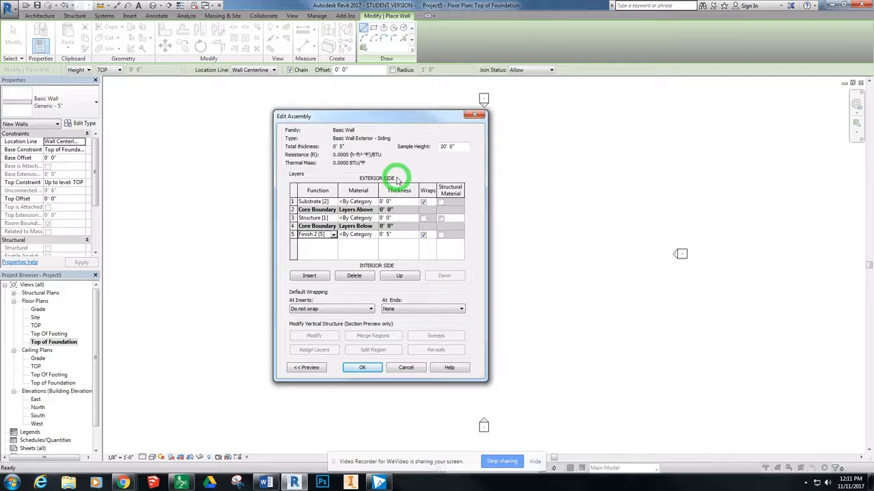
left_click(388, 235)
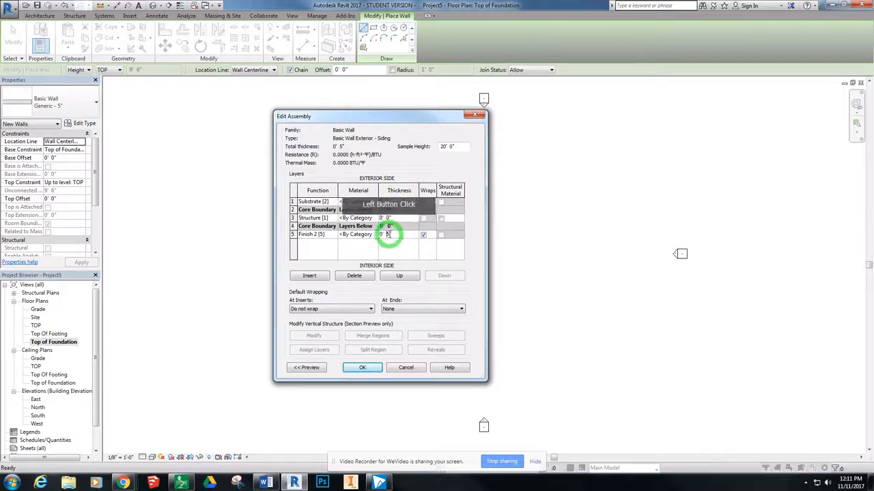
left_click(371, 318)
key("BackSpace")
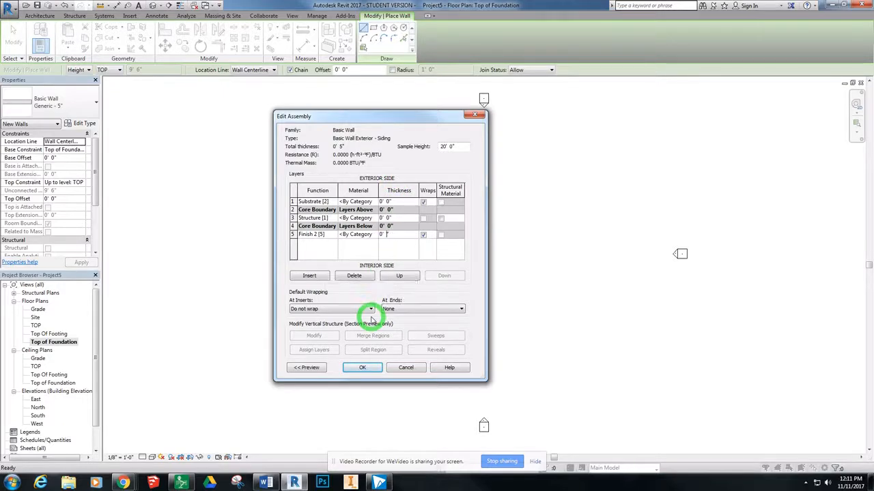
left_click(401, 254)
Set the Structure [1] layer's thickness to 4" and the Substrate [2] layer's thickness to 1 1/2"
left_click(385, 216)
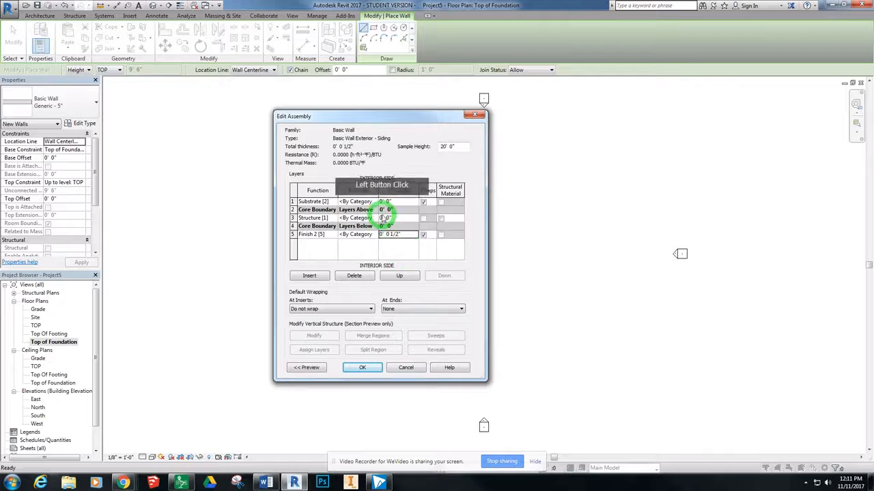
left_click(387, 219)
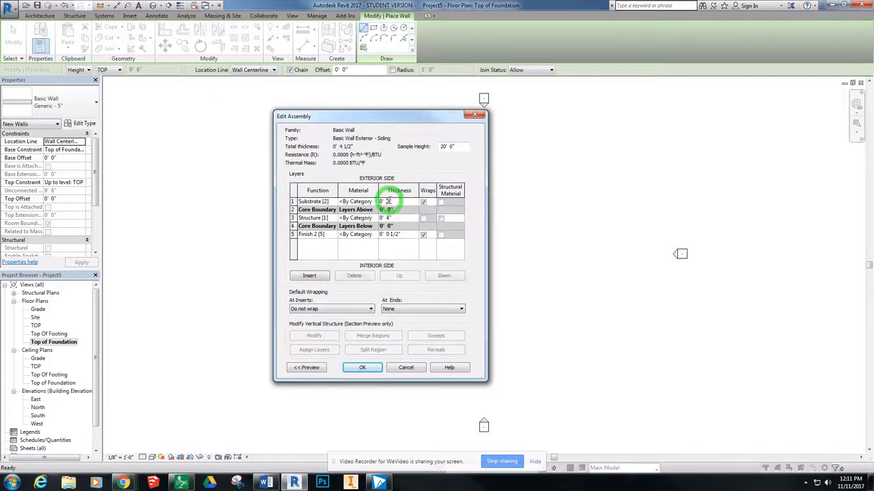
left_click(387, 201)
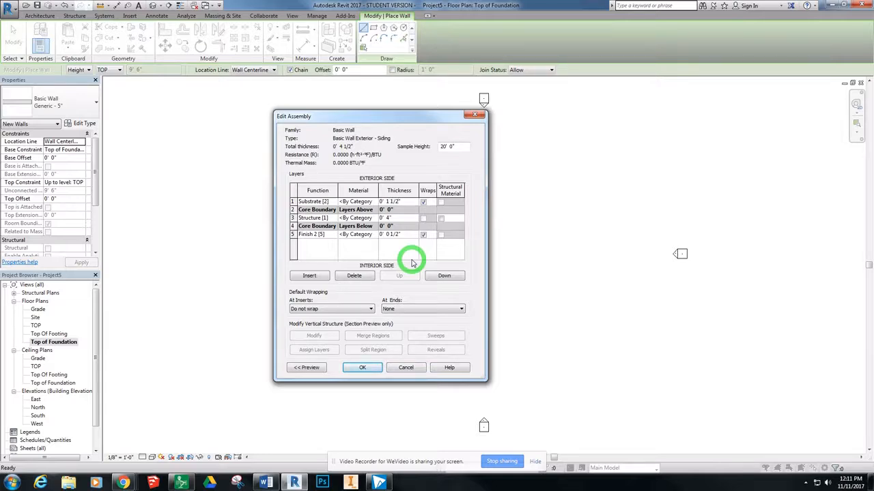
Search the materials for "softwoo" and pick Softwood, Lumber for the Substrate [2] layer
left_click(369, 203)
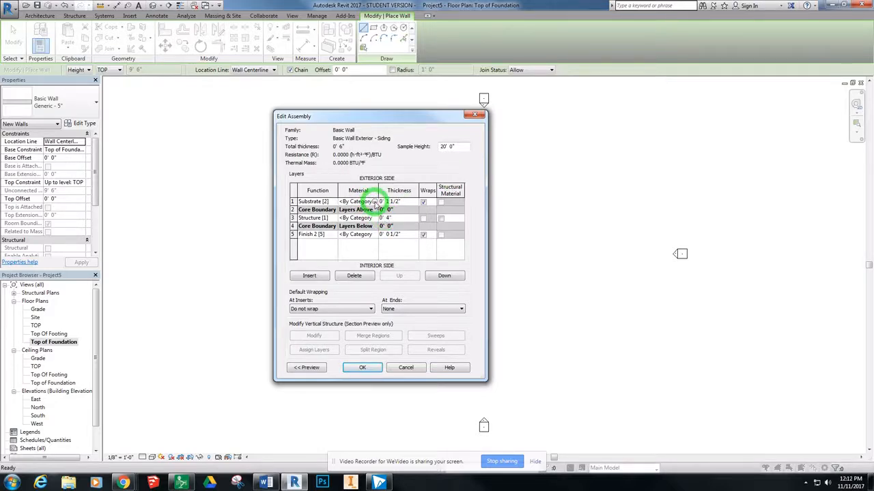
left_click(374, 202)
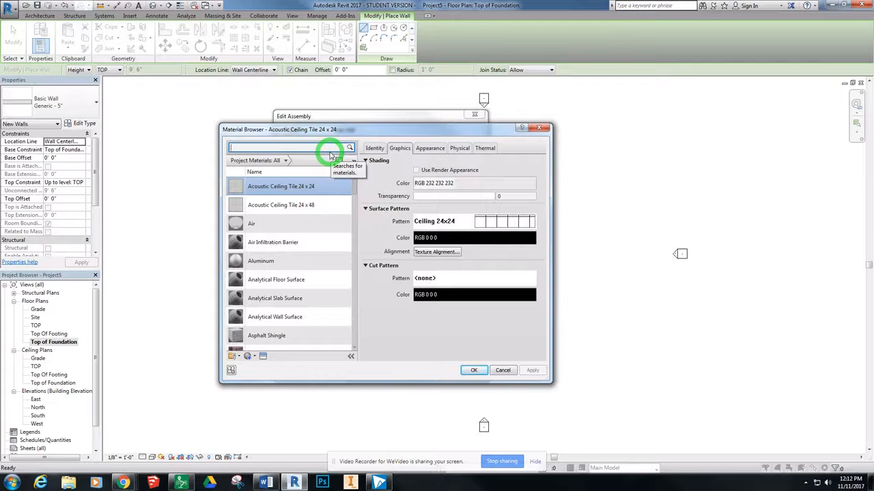
left_click(361, 152)
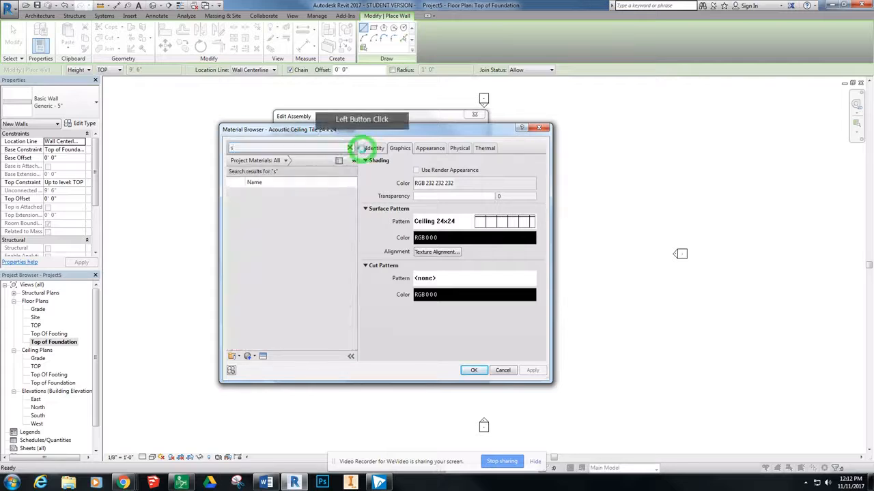
type("oftwoo")
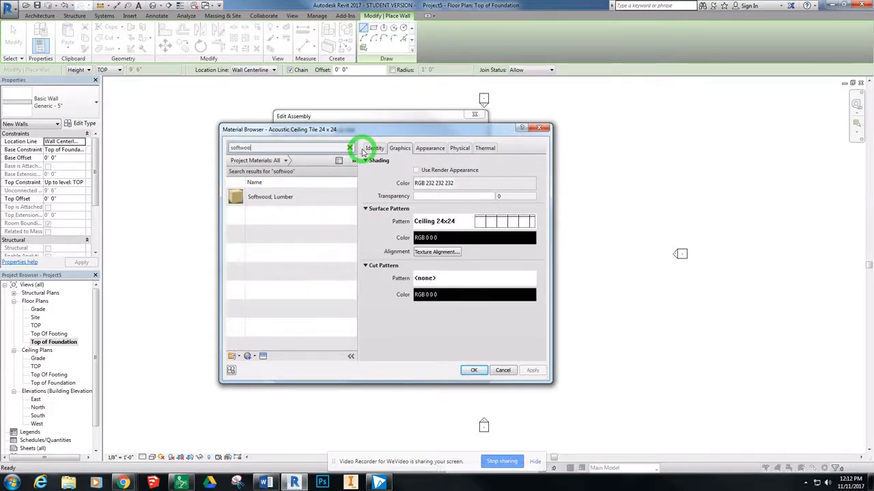
left_click(290, 198)
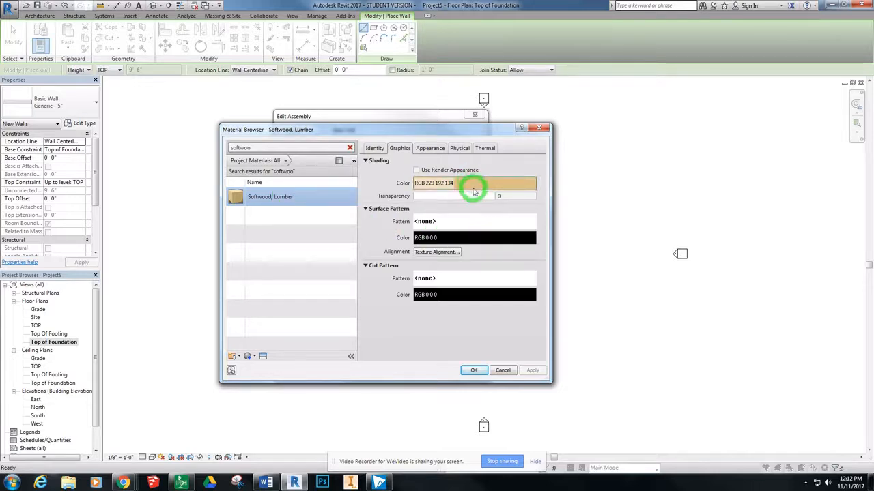
Give Softwood, Lumber the Wood - Finish drafting surface pattern and accept the material for the substrate layer
left_click(435, 223)
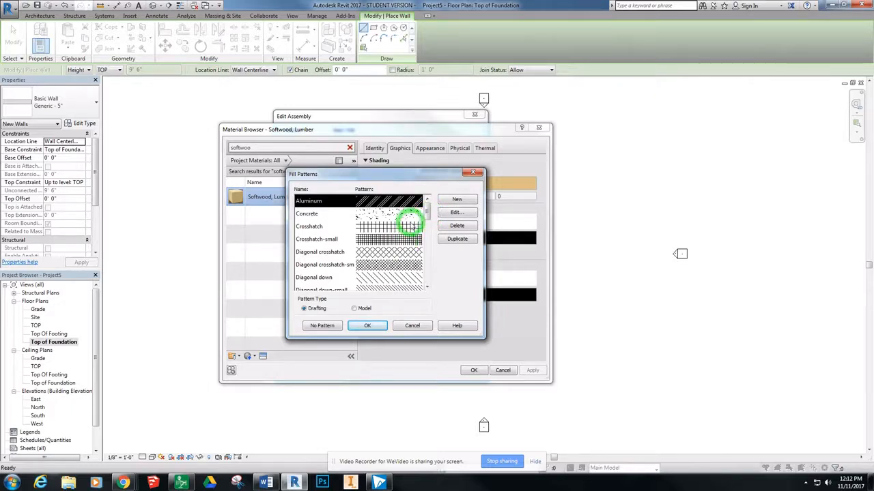
left_click_drag(427, 215, 418, 229)
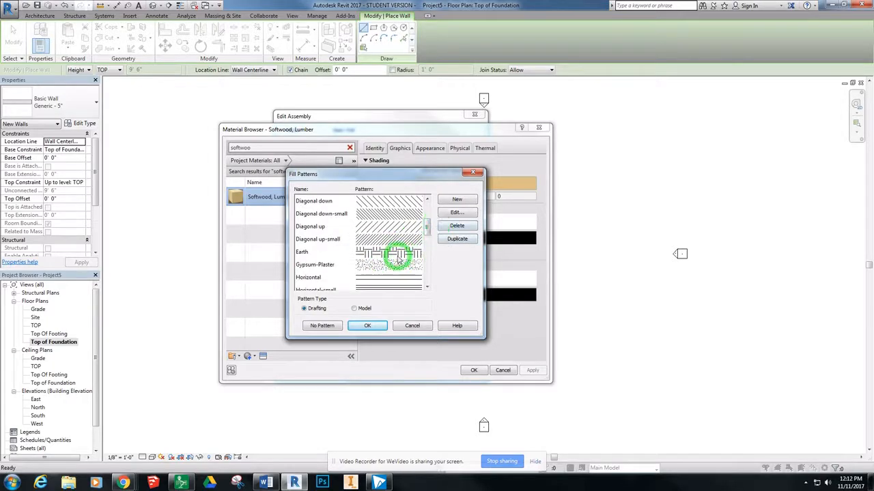
left_click_drag(430, 230, 425, 279)
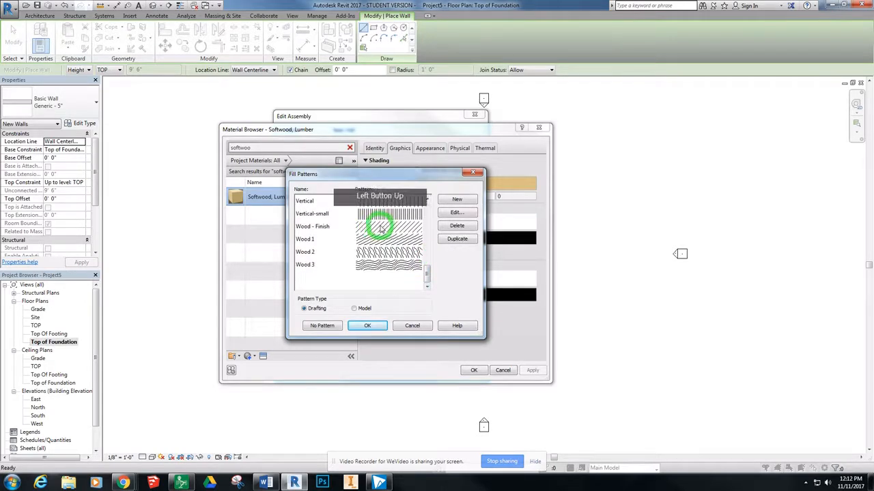
left_click(372, 226)
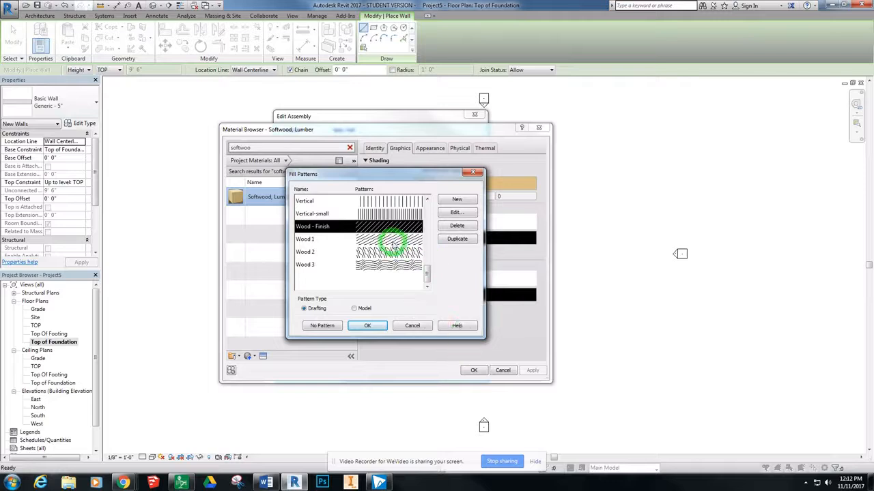
left_click(355, 329)
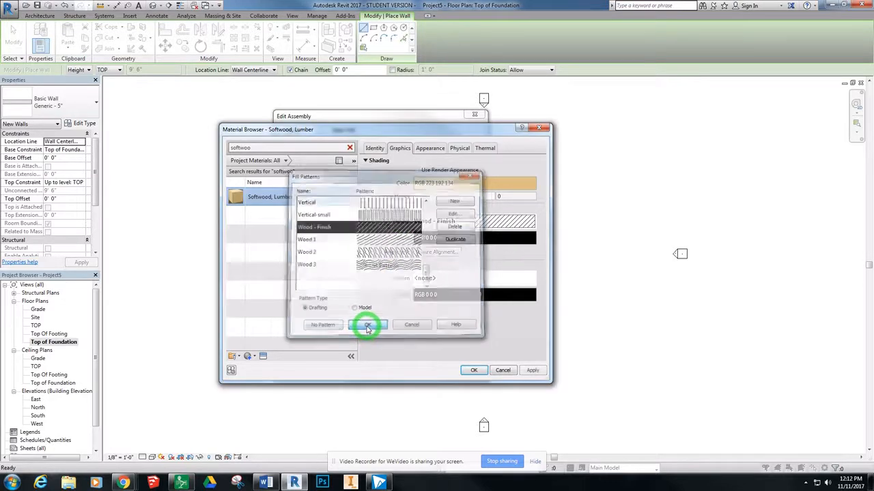
left_click(366, 328)
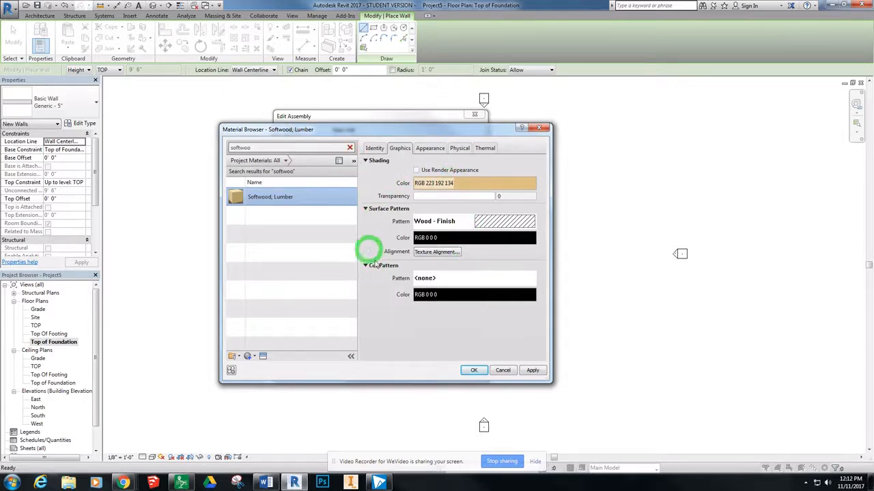
left_click(532, 371)
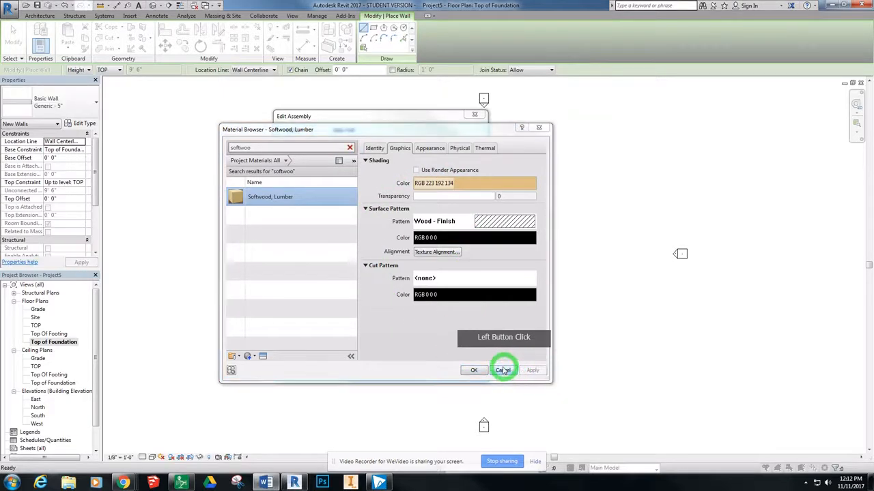
left_click(482, 370)
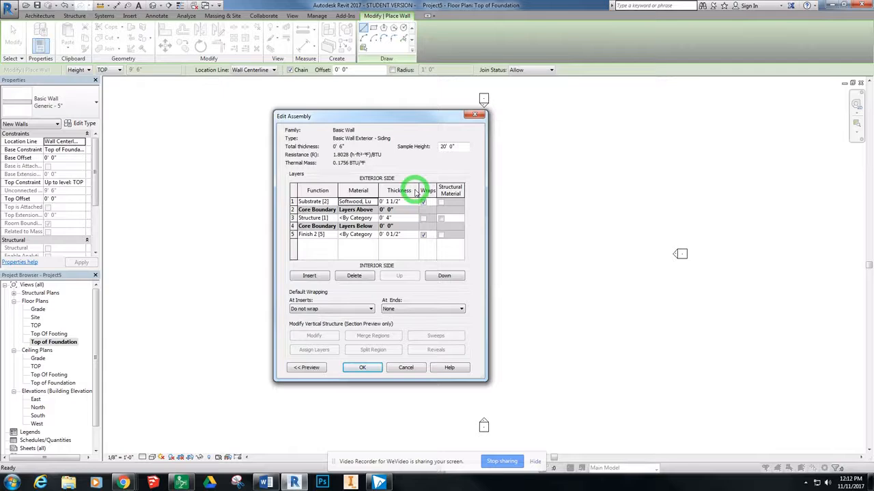
Assign the Softwood, Lumber material to the Structure [1] layer between the core boundaries
left_click(359, 219)
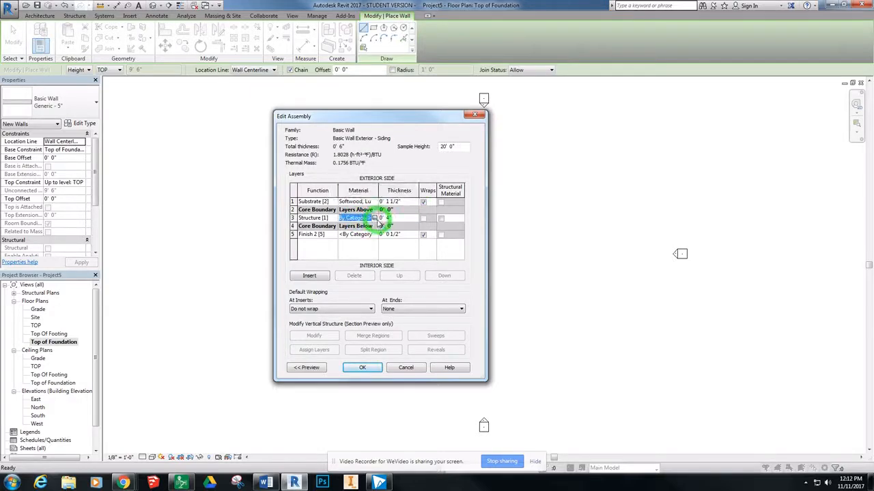
left_click(374, 218)
left_click(308, 264)
left_click(473, 369)
left_click(379, 244)
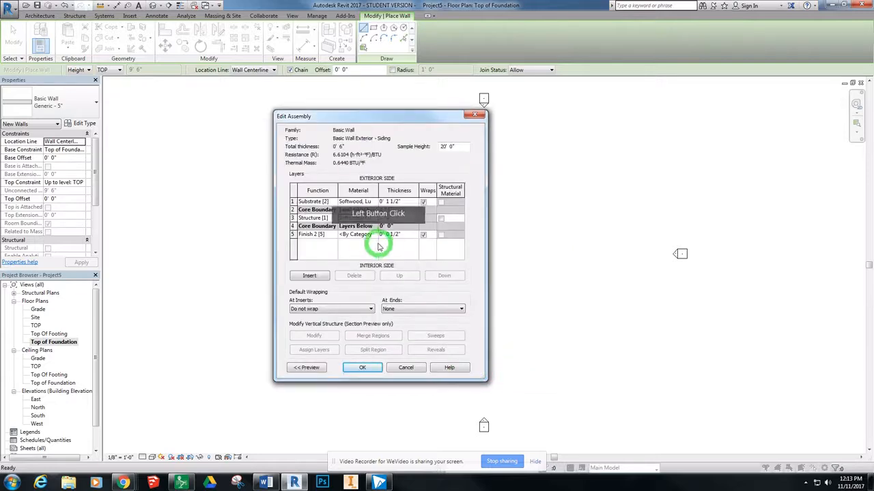
Assign the Vinyl Composition Tile material to the Finish 2 [5] layer and accept the wall structure
left_click(363, 235)
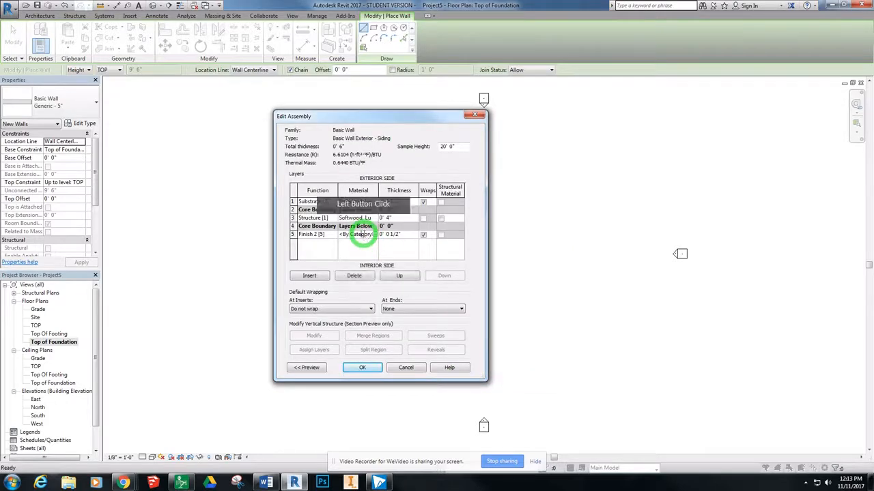
left_click(374, 234)
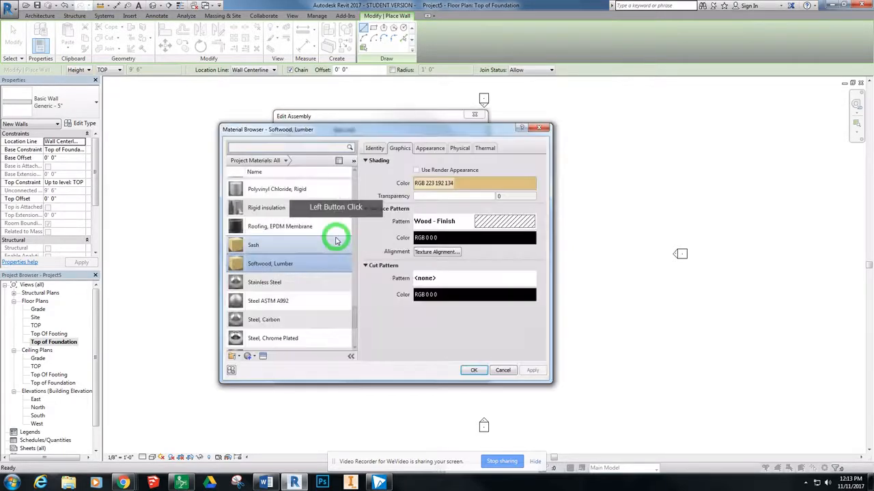
scroll(335, 243, "down", 3)
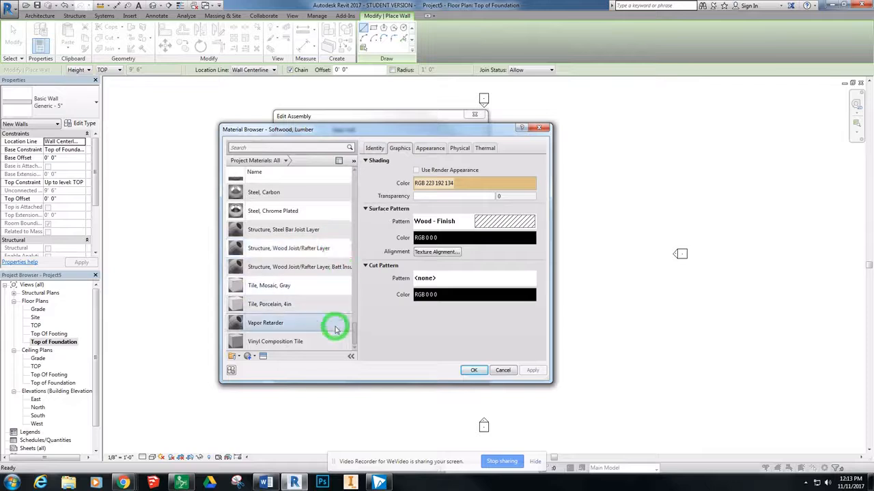
scroll(315, 270, "up", 2)
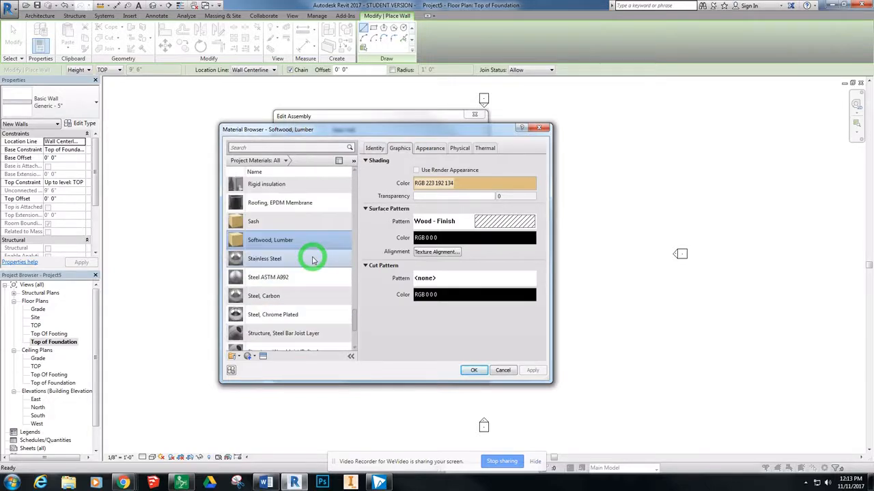
scroll(313, 260, "up", 2)
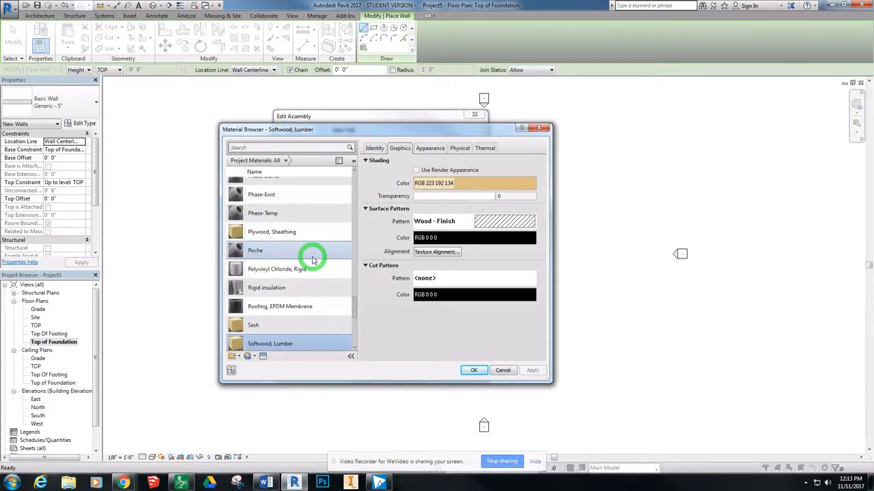
scroll(316, 256, "up", 4)
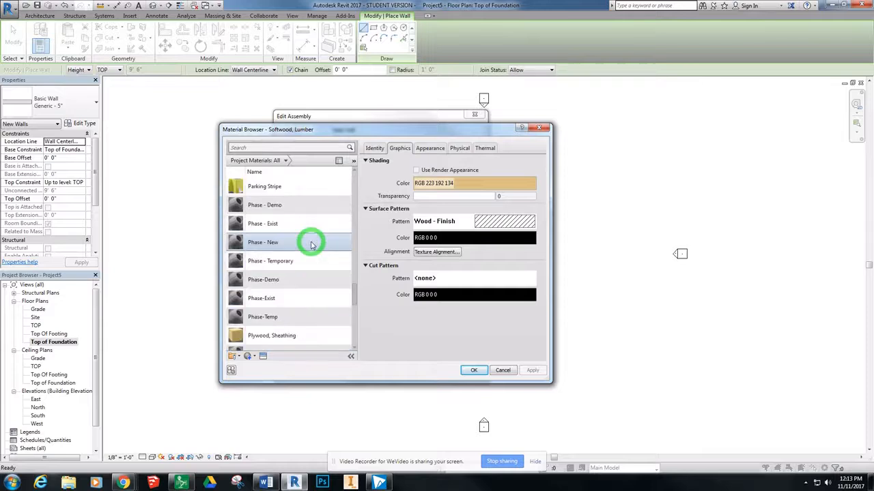
scroll(311, 245, "up", 2)
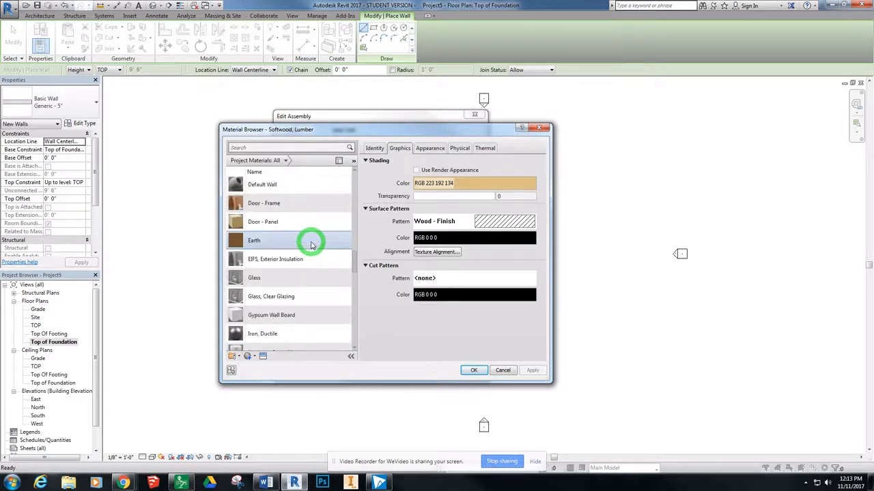
scroll(311, 246, "up", 1)
scroll(312, 246, "down", 7)
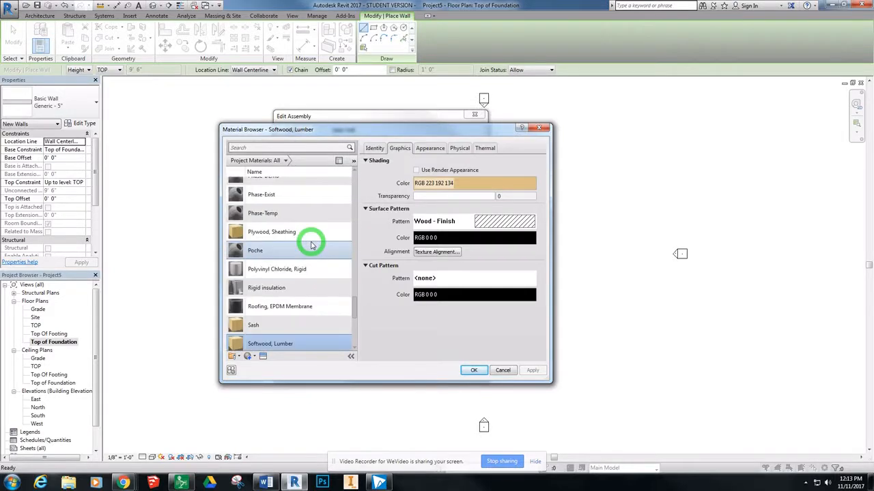
scroll(311, 246, "down", 4)
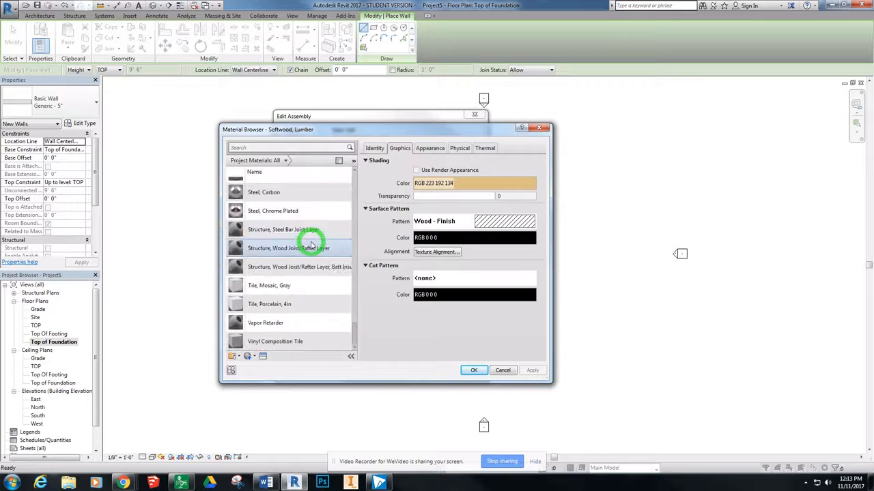
left_click(305, 343)
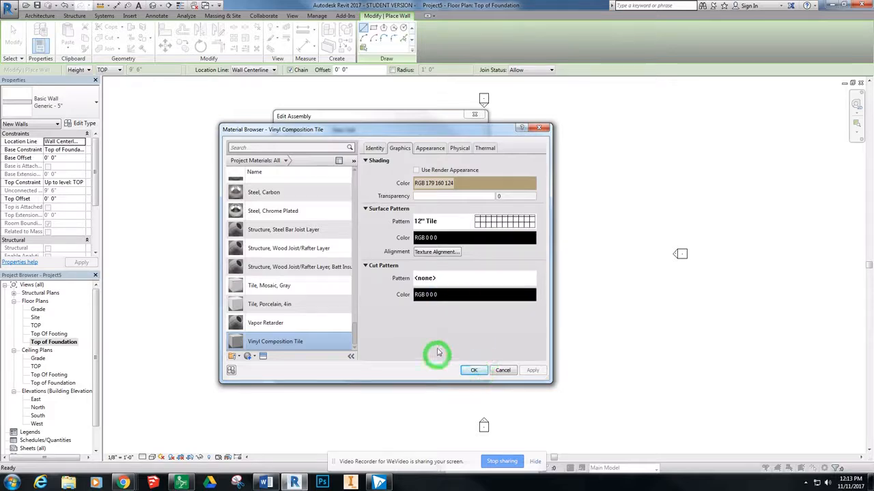
left_click(476, 371)
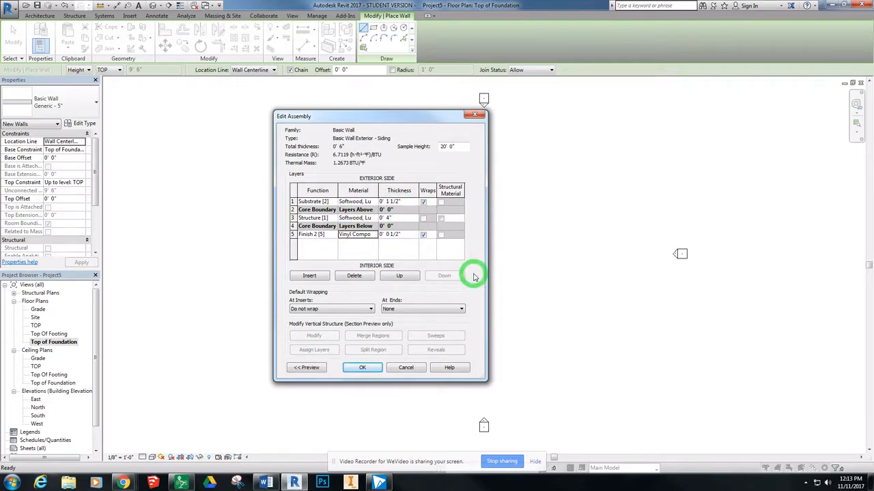
left_click(362, 368)
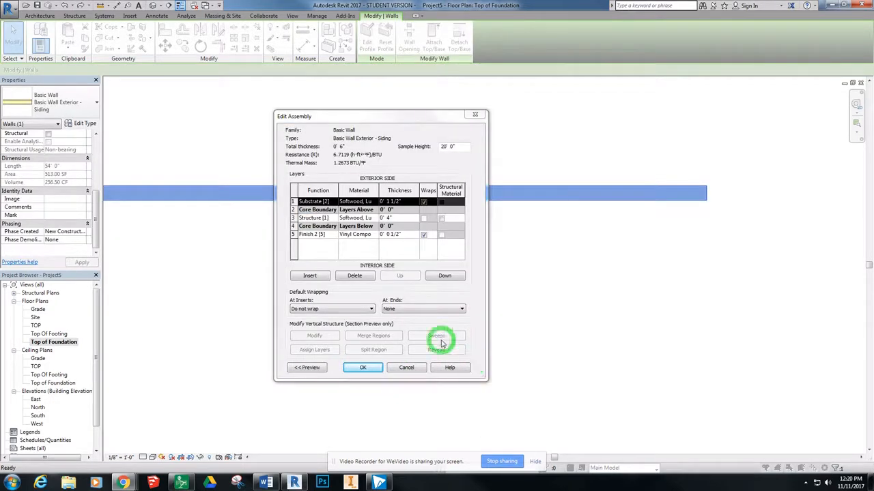
Show the preview of the wall assembly and switch it to the section view for modifying type attributes
left_click(311, 368)
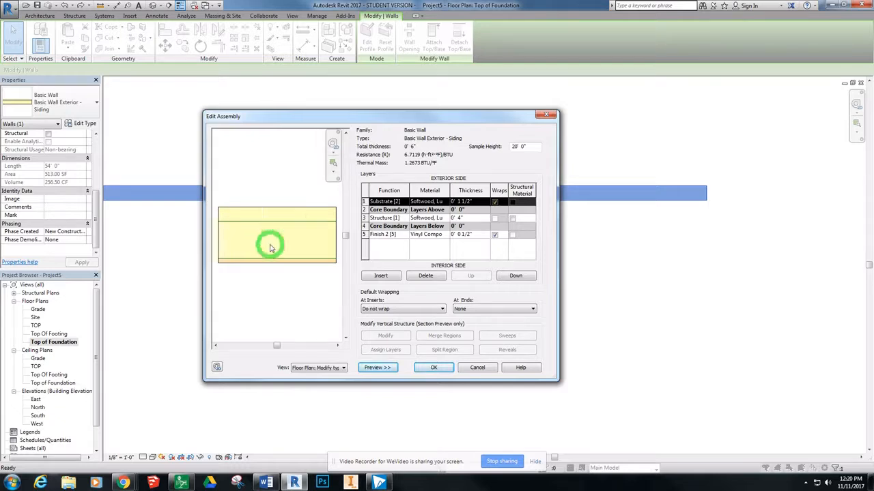
left_click(318, 368)
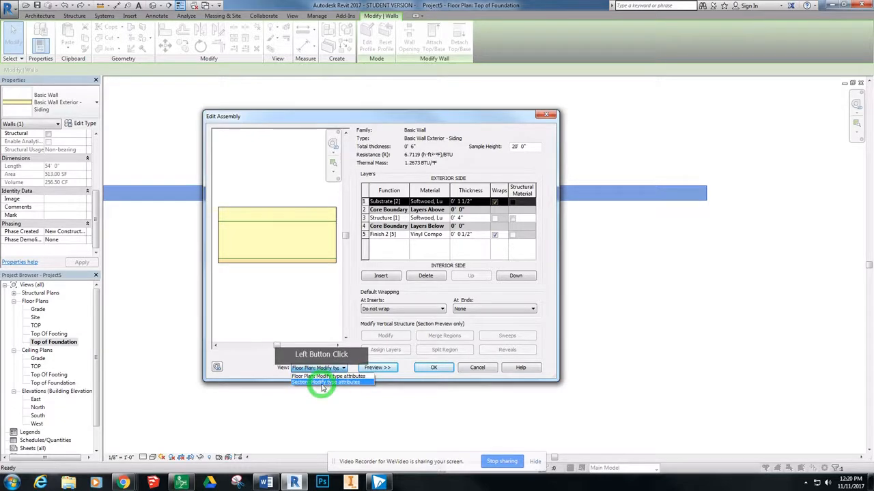
left_click(323, 383)
scroll(271, 264, "up", 1)
left_click(338, 368)
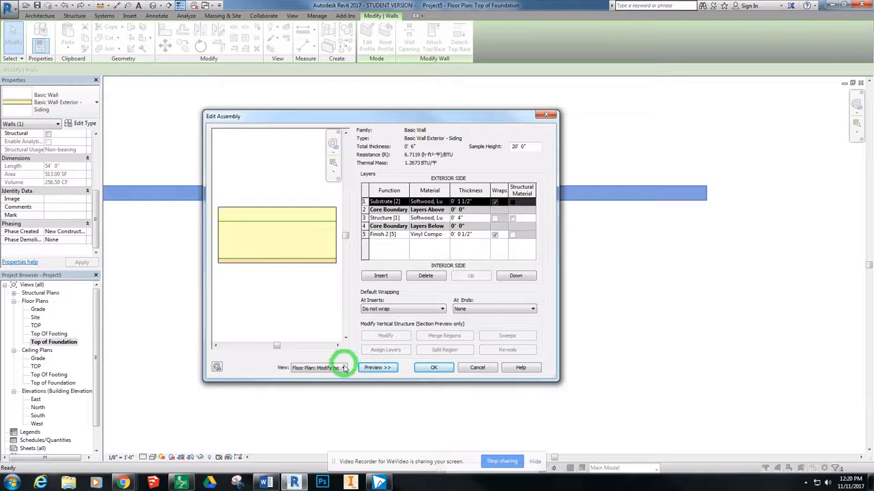
left_click(326, 383)
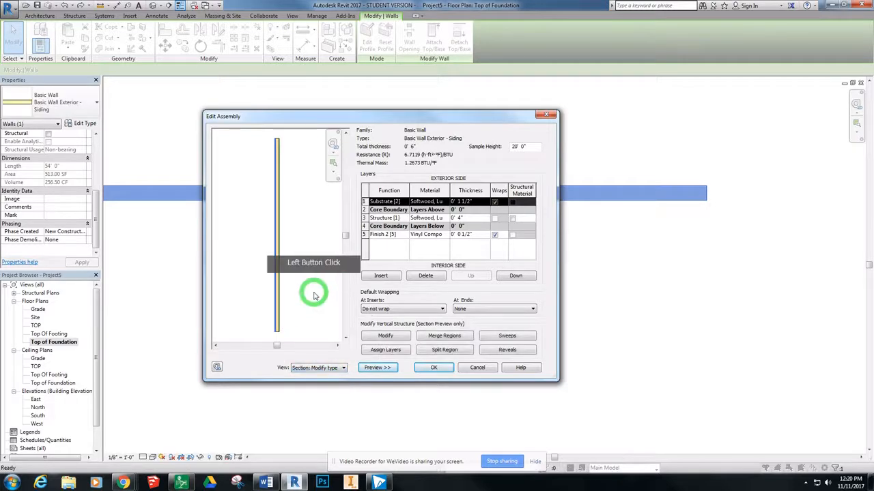
Examine the Substrate, Structure and Finish 2 layers one by one in the section preview of the wall assembly
scroll(266, 273, "up", 4)
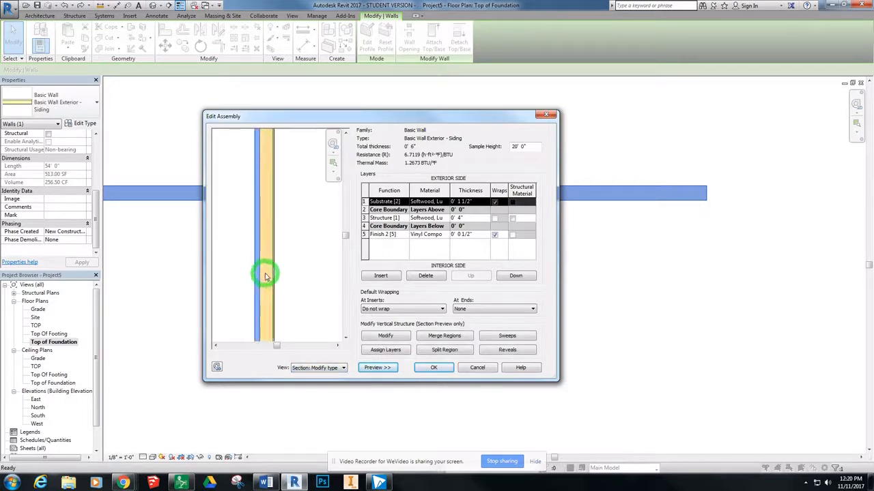
scroll(266, 276, "up", 2)
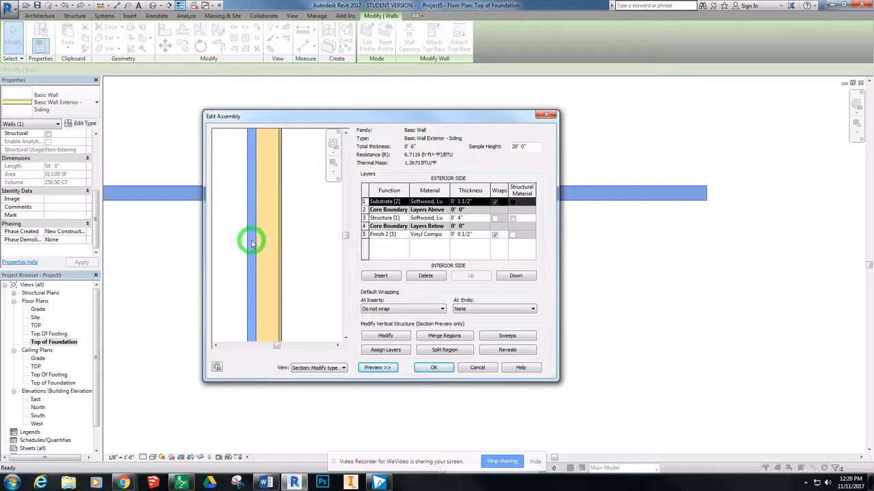
scroll(250, 242, "up", 2)
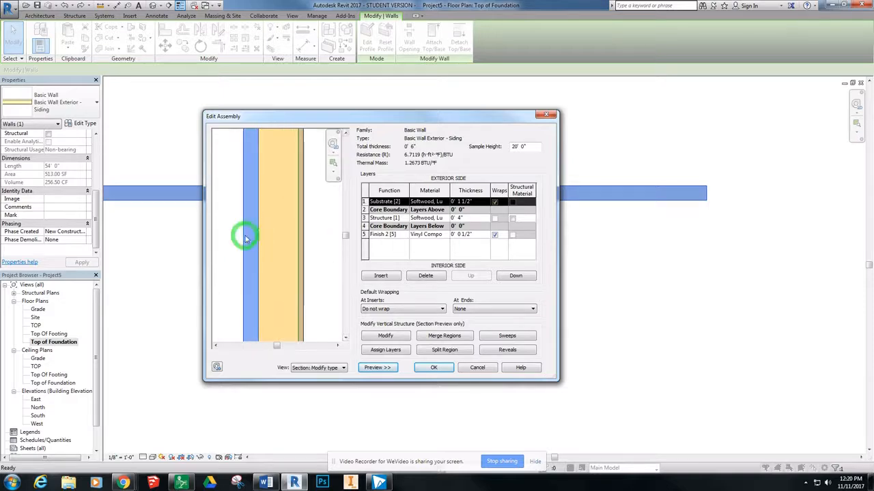
left_click(273, 236)
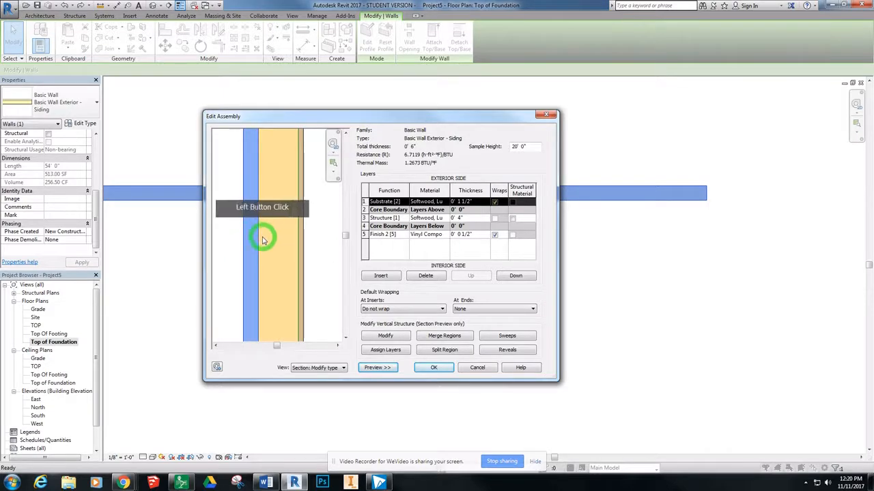
left_click(420, 219)
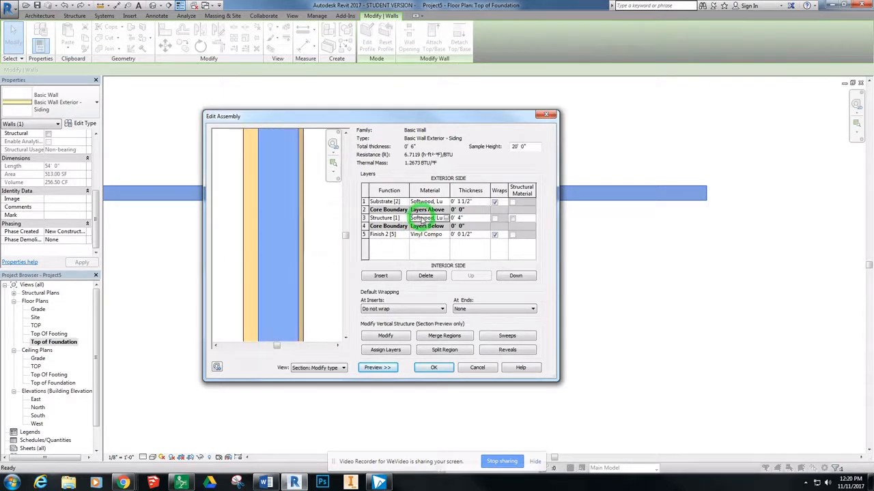
left_click(426, 235)
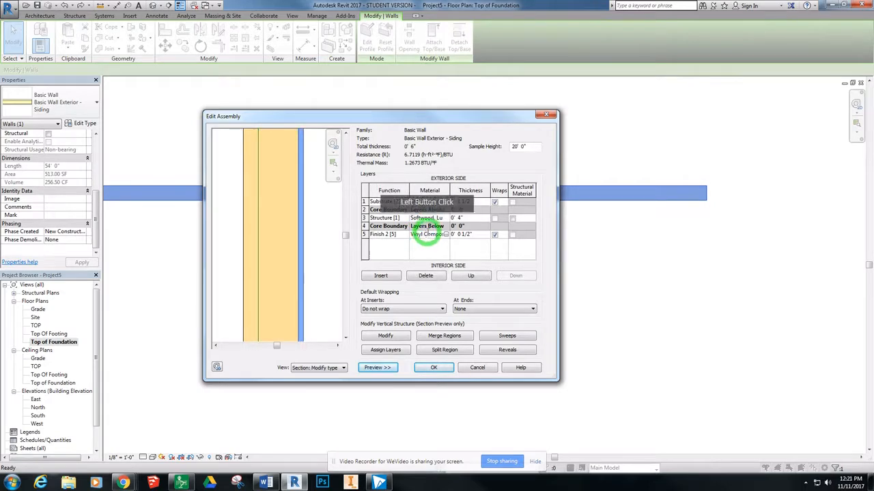
left_click(429, 219)
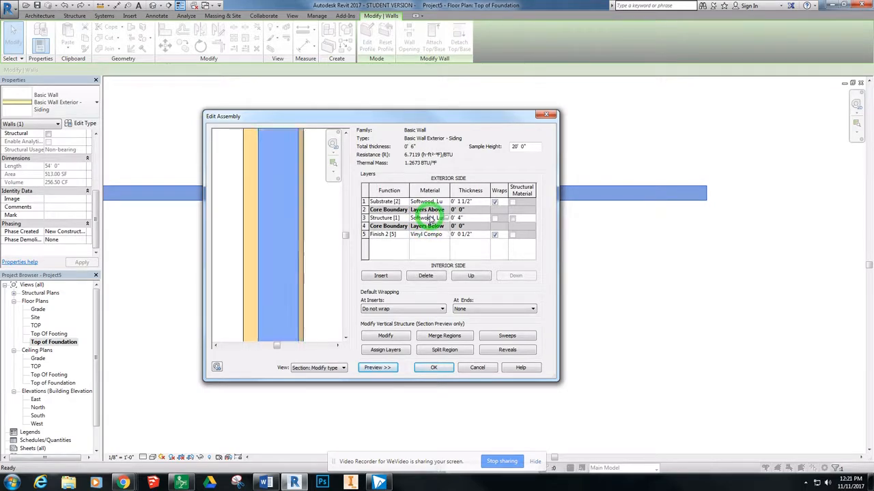
left_click(439, 203)
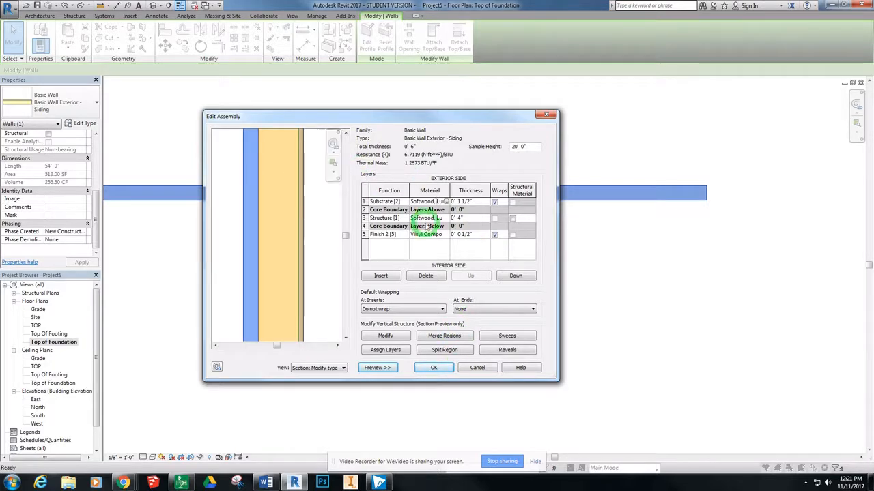
Accept the wall structure and type properties, and delete the existing wall from the Top of Foundation plan
left_click(440, 370)
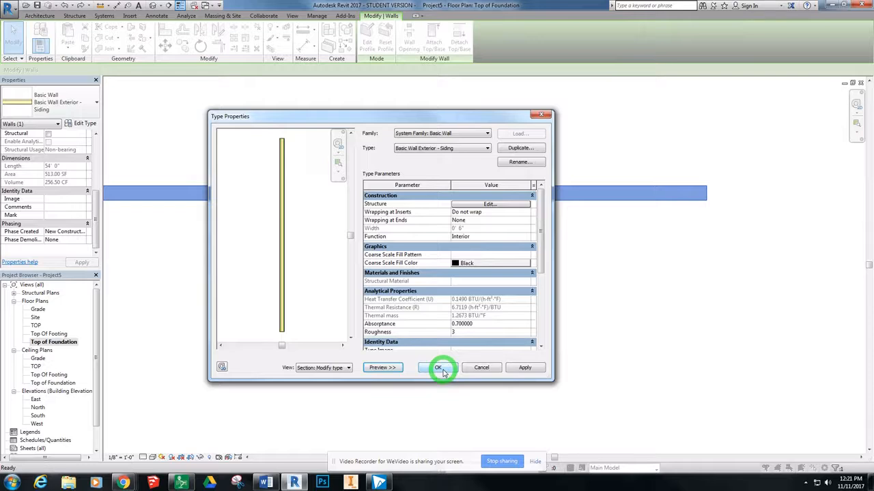
left_click(440, 369)
left_click(391, 196)
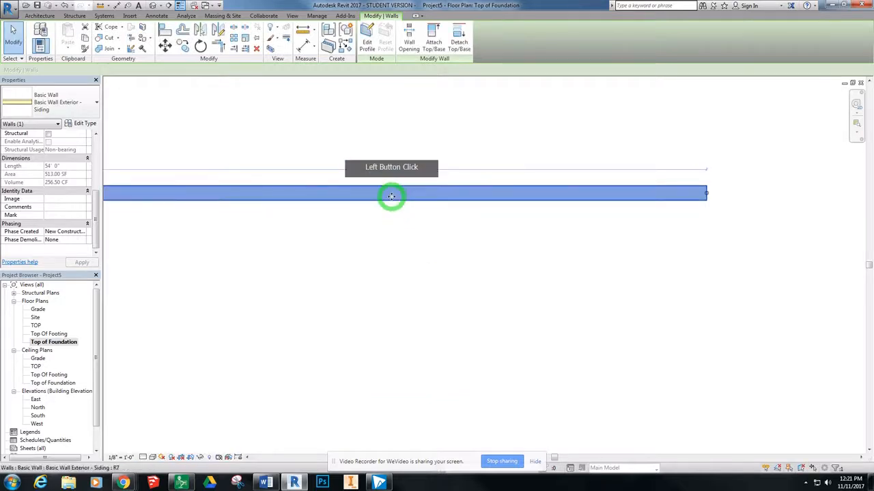
key("Delete")
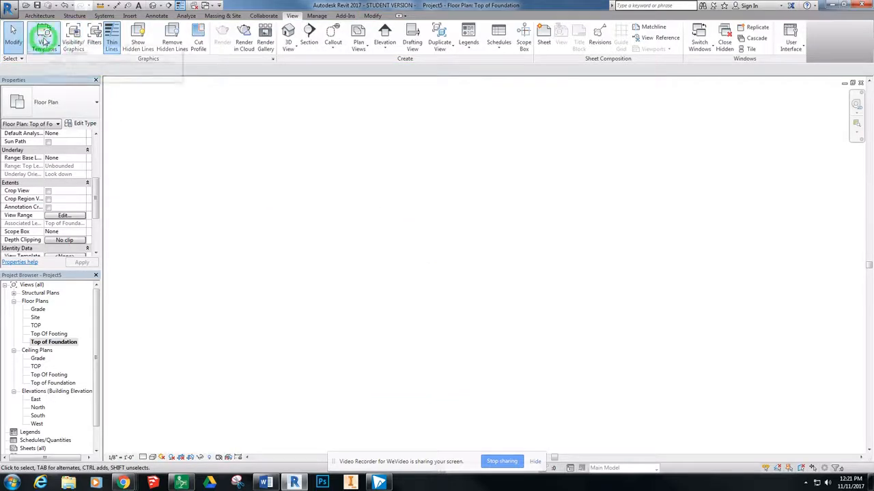
Draw a horizontal 10-foot wall using the Basic Wall Exterior - Siding type in the Top of Foundation plan
left_click(72, 100)
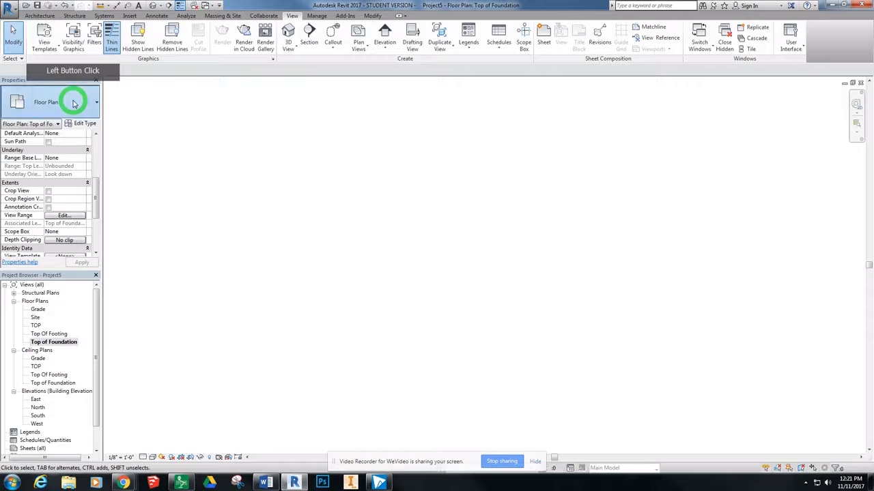
left_click(39, 15)
left_click(35, 30)
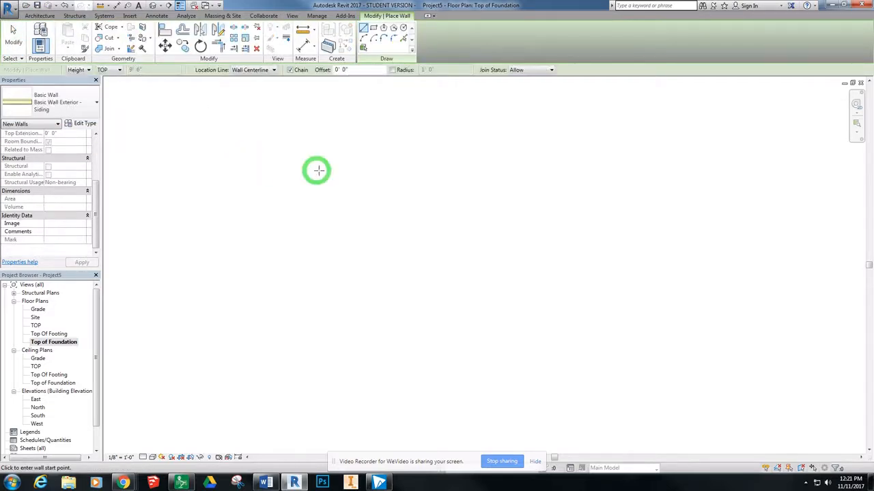
left_click(361, 197)
left_click(502, 196)
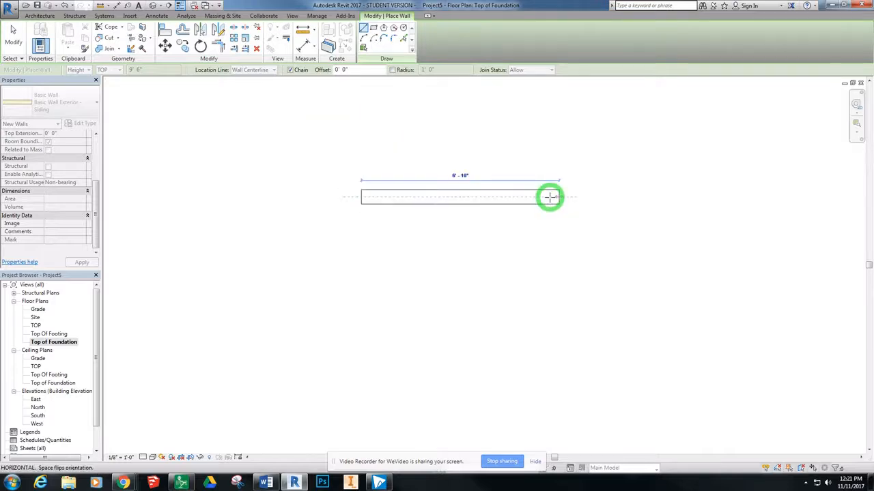
type("10")
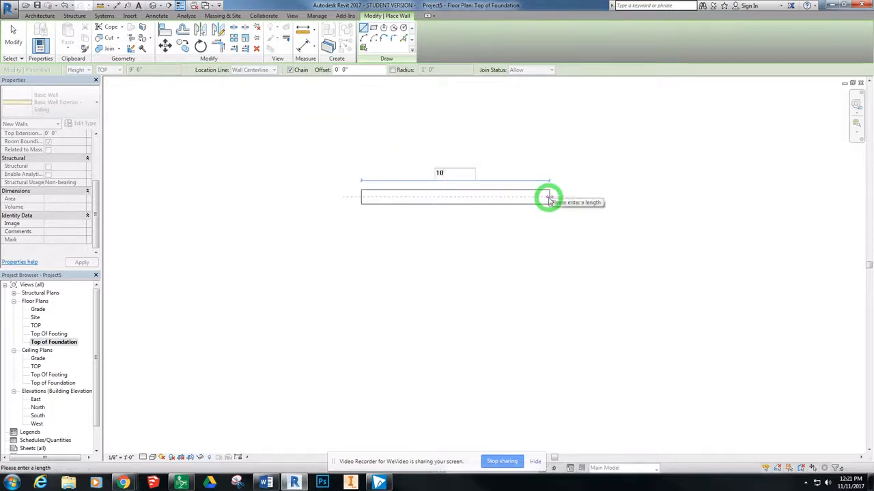
key("Return")
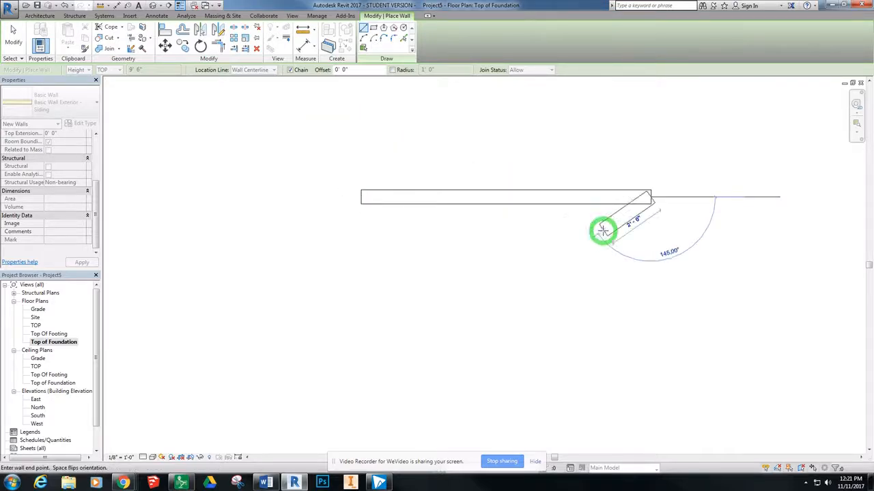
key("Escape")
Draw a parallel wall of type Generic - 5" just below the siding wall, matching its length
left_click(89, 107)
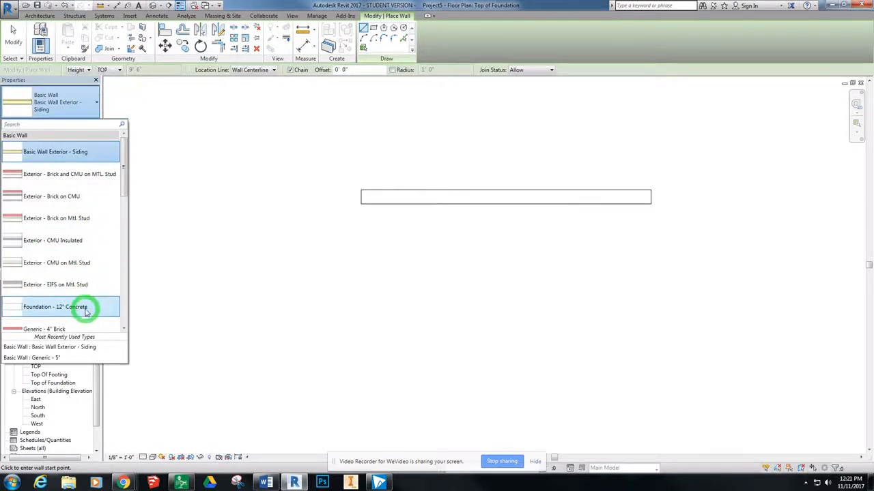
left_click_drag(123, 170, 132, 216)
left_click(56, 252)
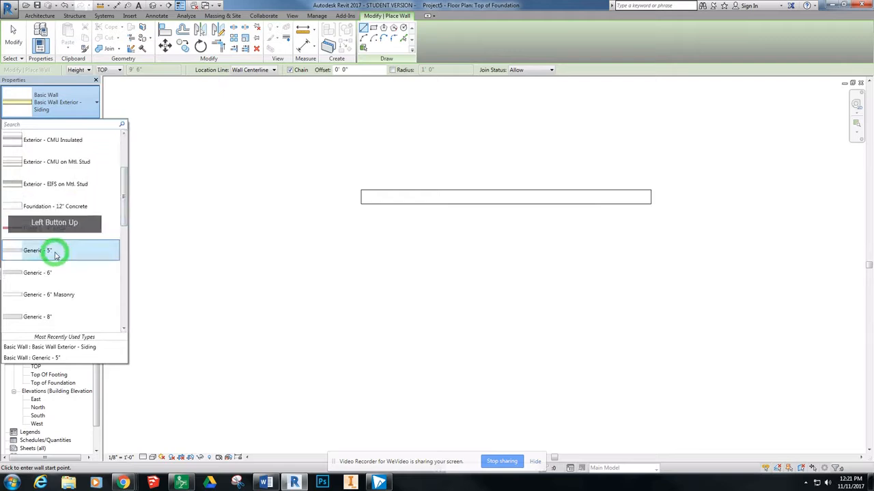
left_click(362, 229)
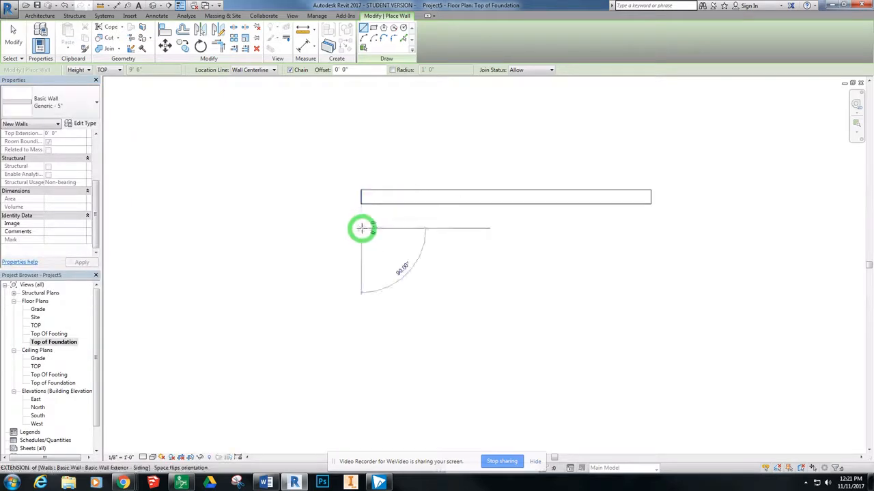
left_click(651, 227)
key("Escape")
key("Escape")
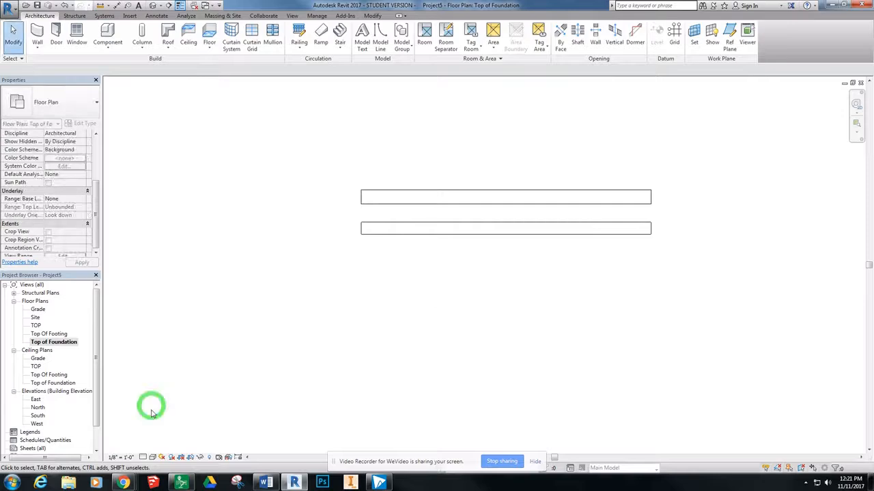
Set the plan view's detail level to Fine and its visual style to Realistic to show the wall layers
left_click(143, 459)
left_click(148, 449)
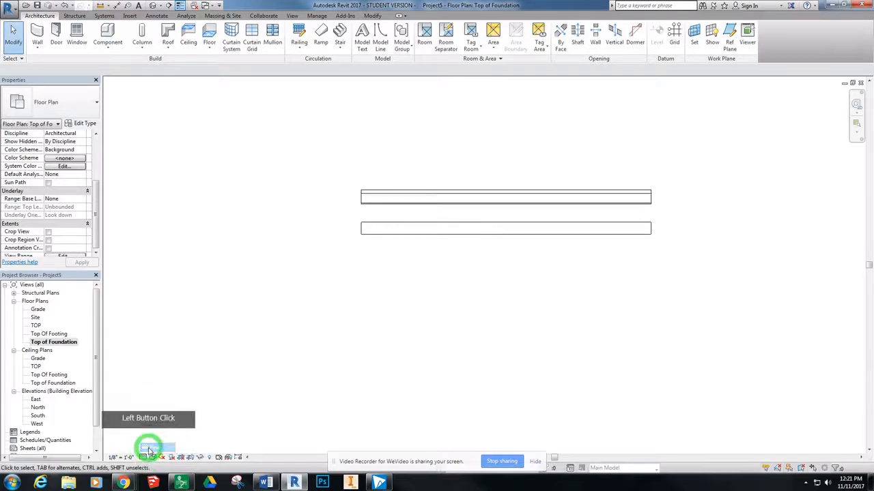
left_click(152, 458)
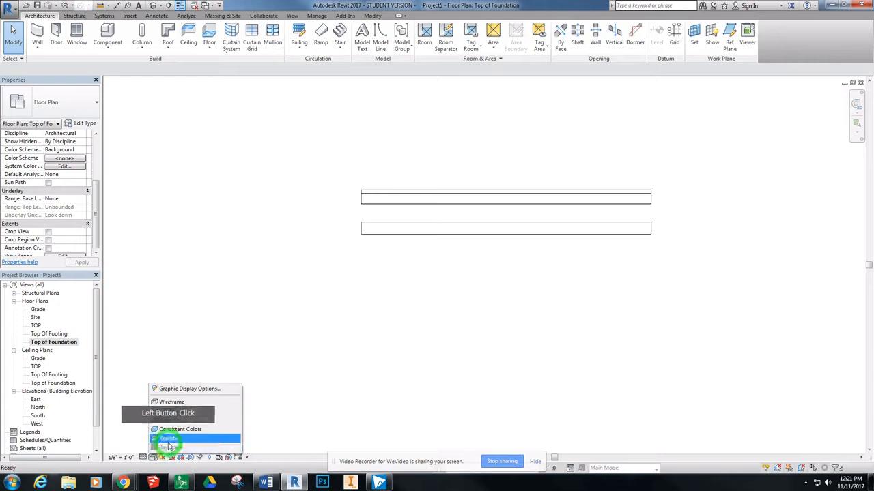
left_click(193, 438)
scroll(599, 202, "up", 5)
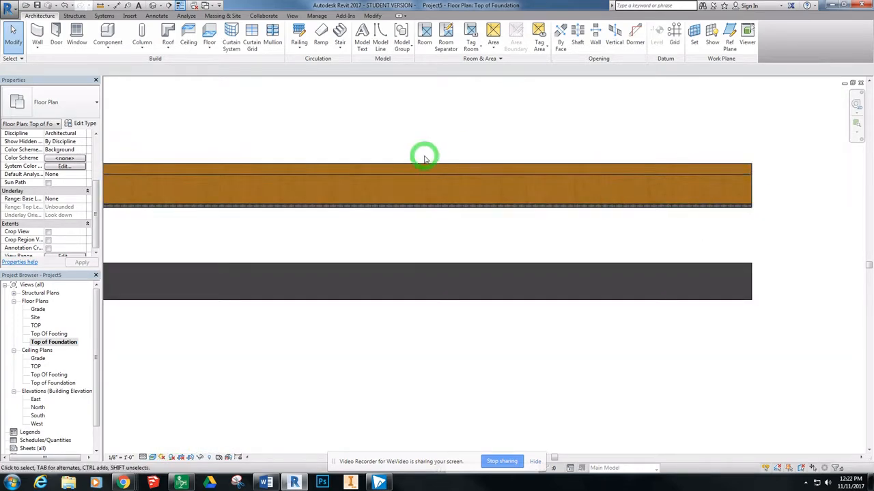
middle_click_drag(424, 157, 440, 169)
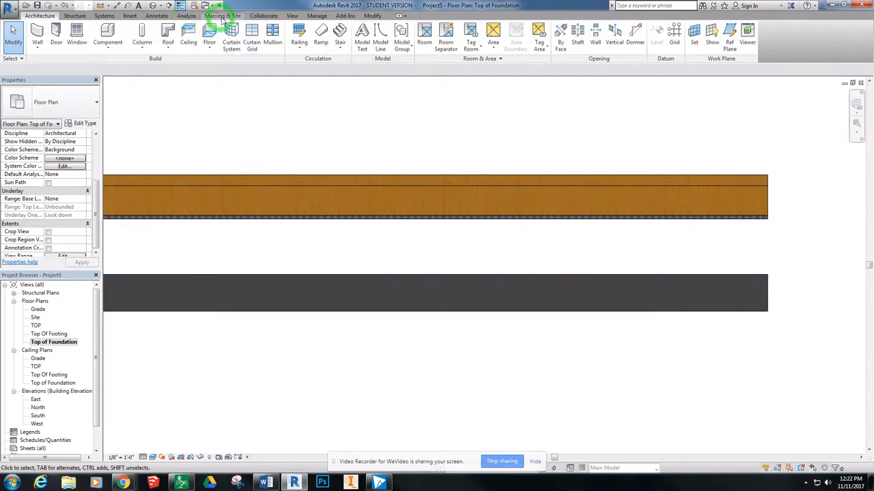
Toggle Thin Lines off and back on to compare how the edges and layers of the two walls are displayed
left_click(180, 5)
left_click(180, 5)
left_click(180, 5)
left_click(180, 5)
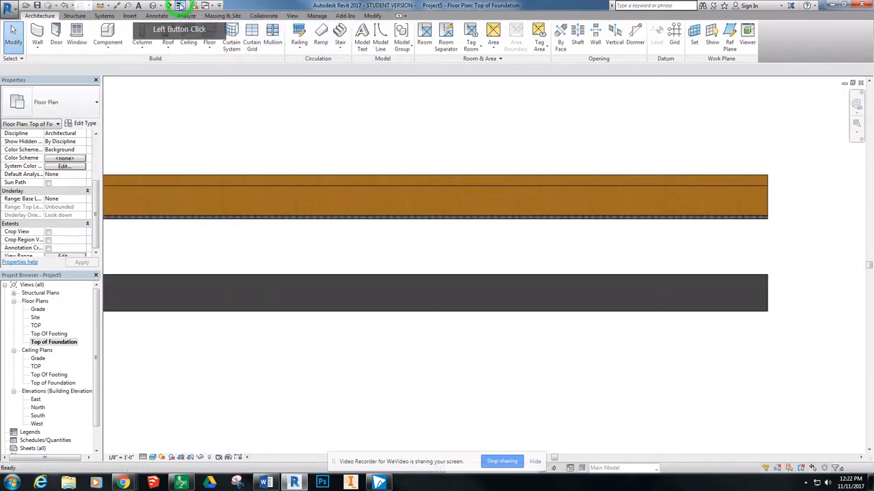
left_click(292, 15)
left_click(111, 37)
left_click(111, 38)
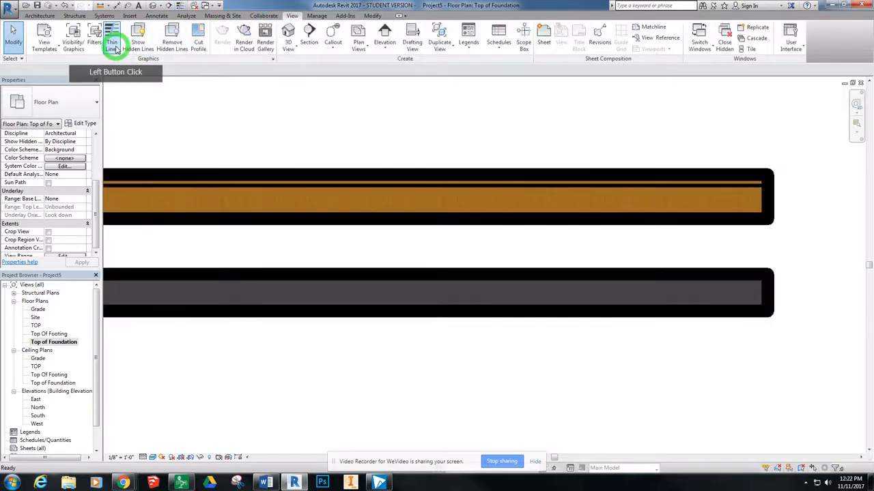
scroll(605, 201, "up", 4)
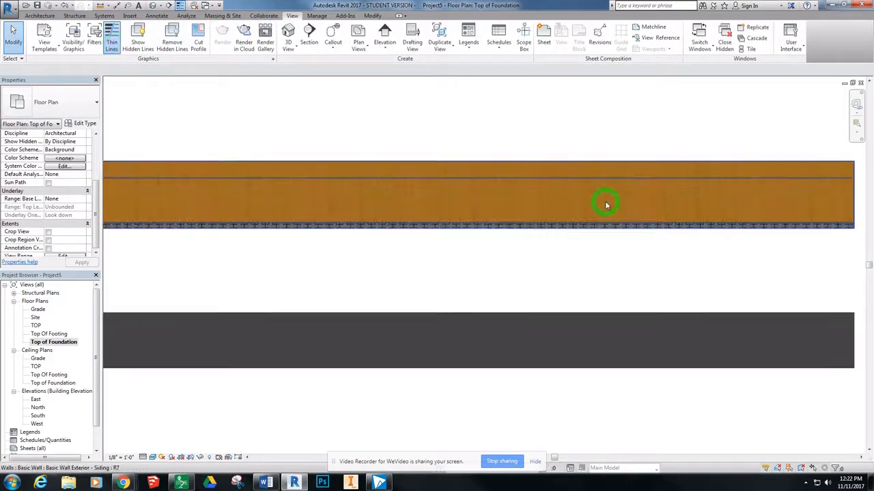
scroll(620, 205, "up", 1)
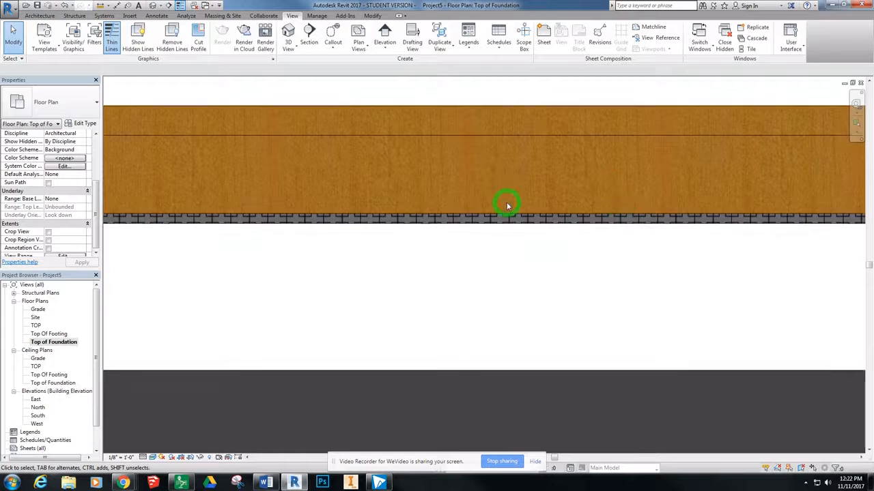
Select both sample walls together and delete them from the plan
scroll(503, 208, "down", 3)
scroll(503, 211, "up", 1)
scroll(507, 191, "down", 2)
scroll(294, 180, "down", 1)
middle_click_drag(174, 166, 246, 177)
left_click_drag(147, 157, 629, 325)
key("Delete")
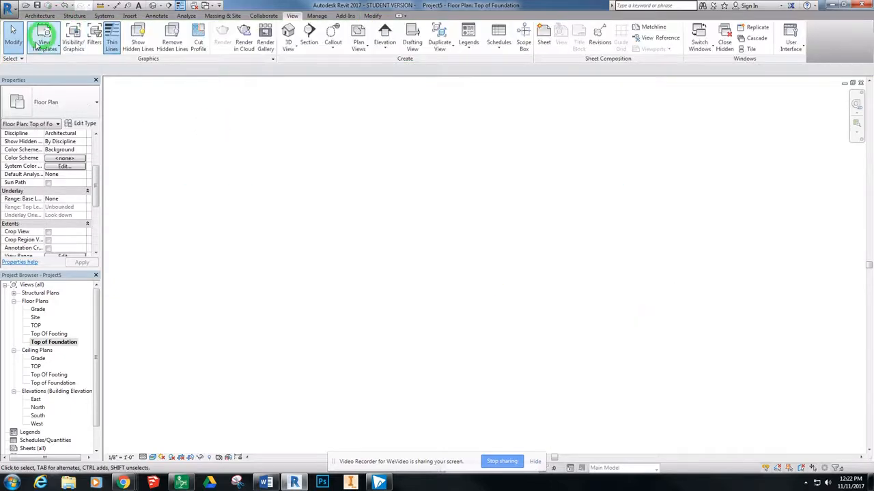
Start a straight Basic Wall Exterior - Siding wall with its height up to TOP and its location line at Finish Face: Exterior
left_click(39, 15)
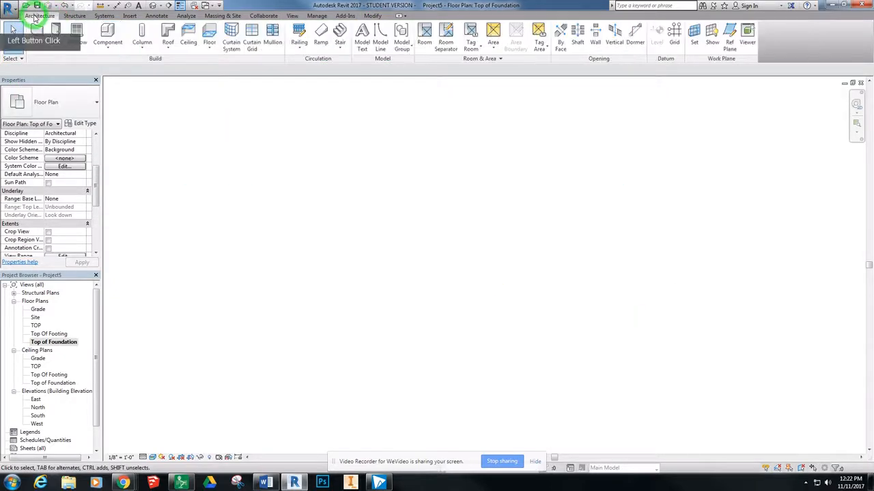
left_click(38, 35)
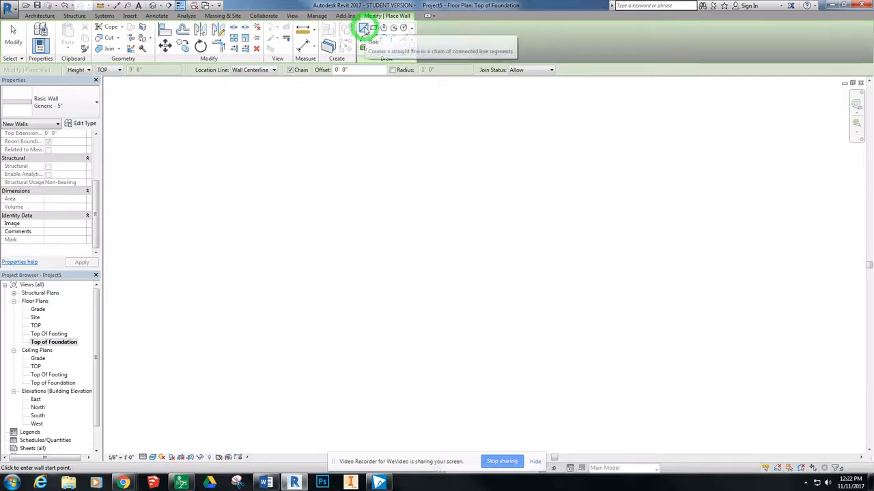
left_click(116, 72)
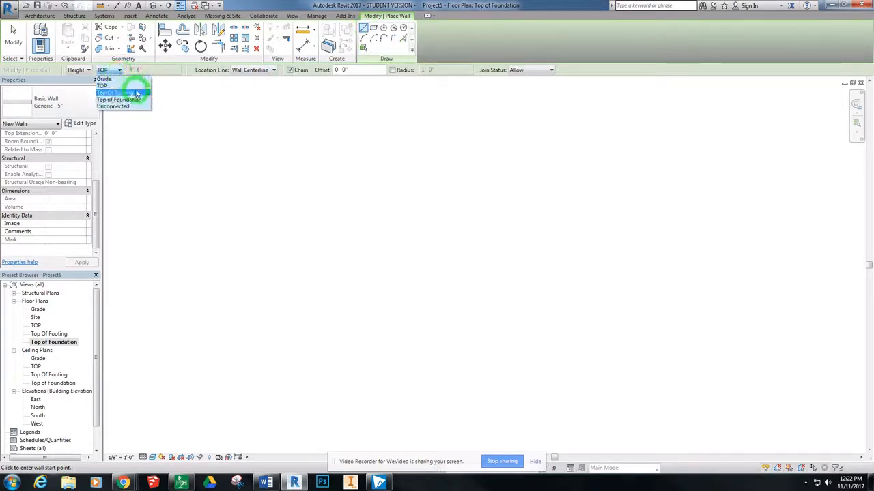
left_click(134, 86)
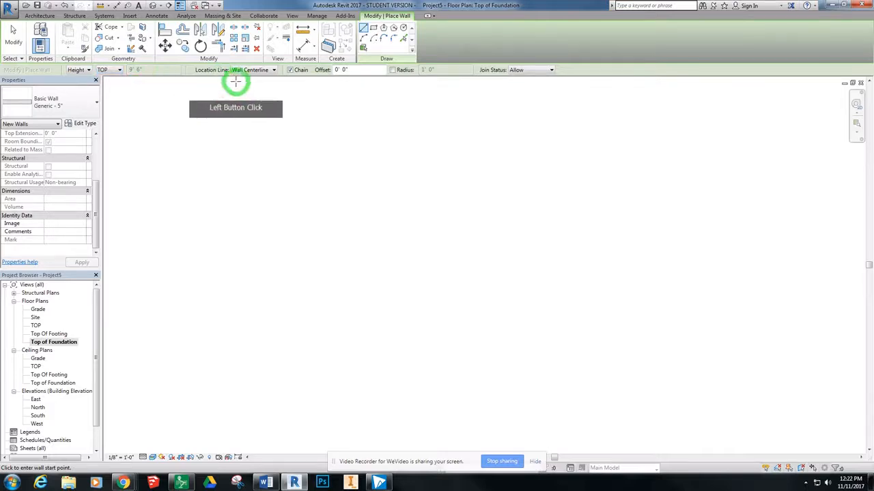
left_click(263, 71)
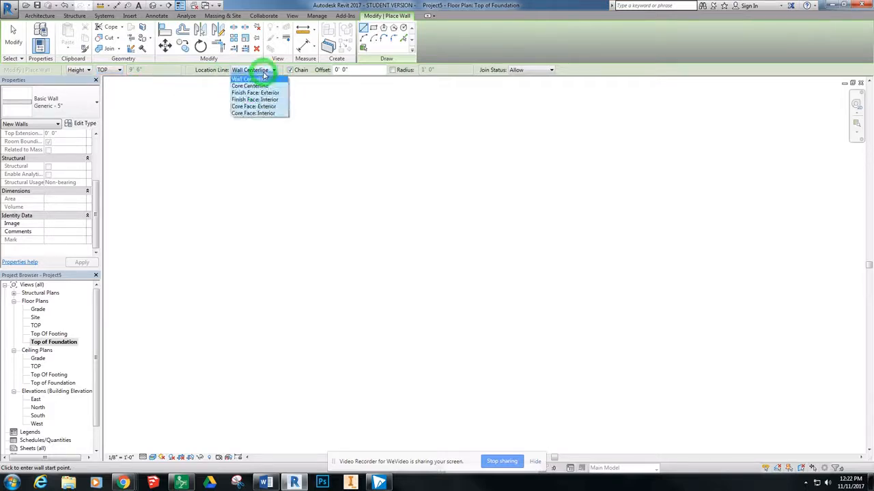
left_click(275, 93)
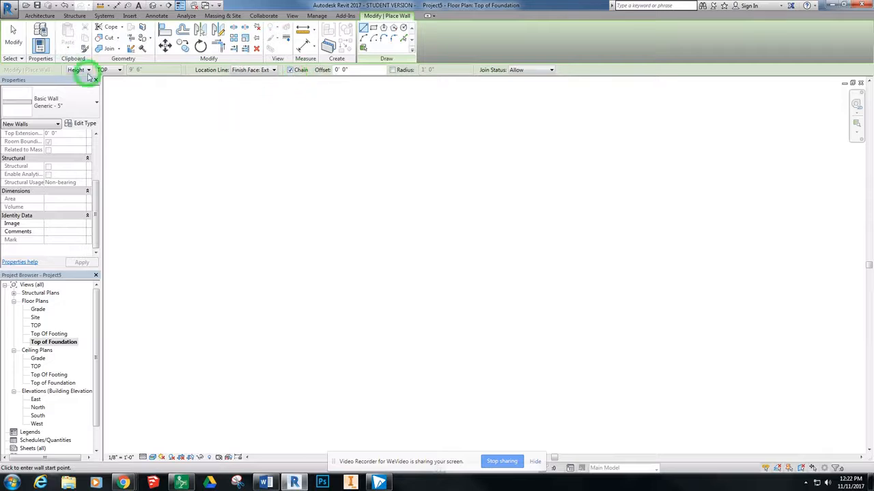
left_click(80, 102)
scroll(84, 136, "up", 5)
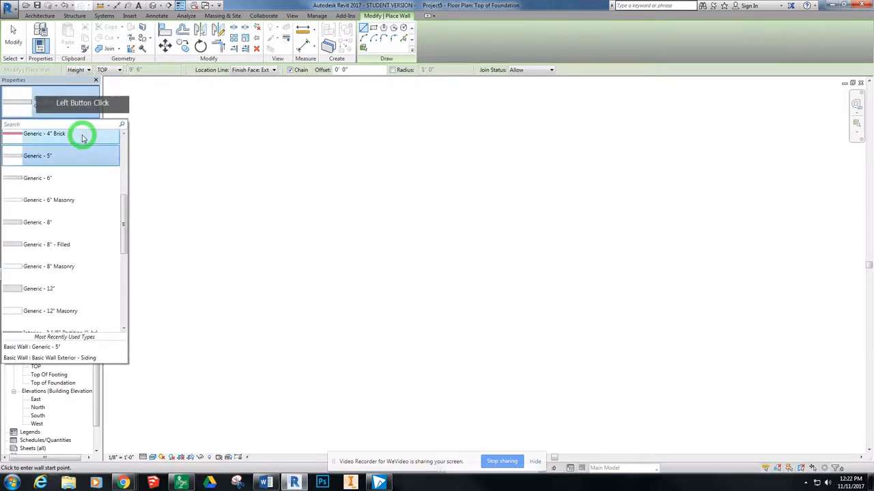
left_click(89, 155)
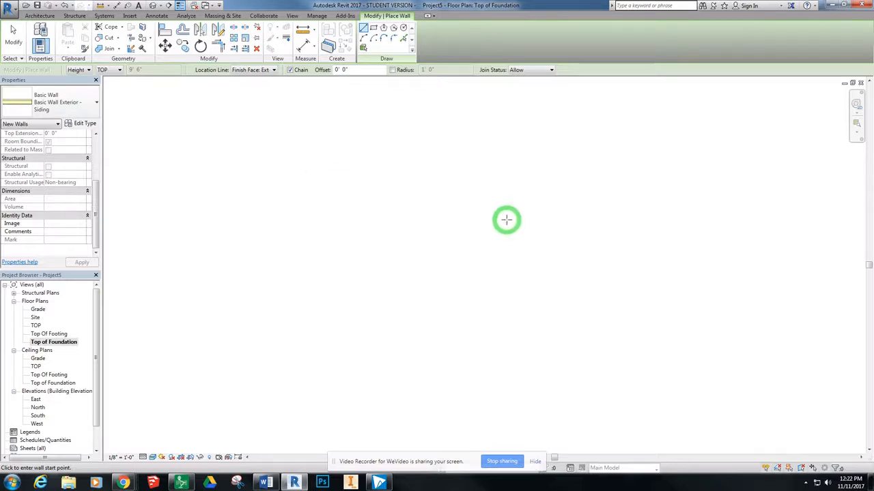
Draw a closed rectangle of siding walls between the elevation markers, 15' long and 10' wide, ending at the starting corner
scroll(476, 221, "up", 2)
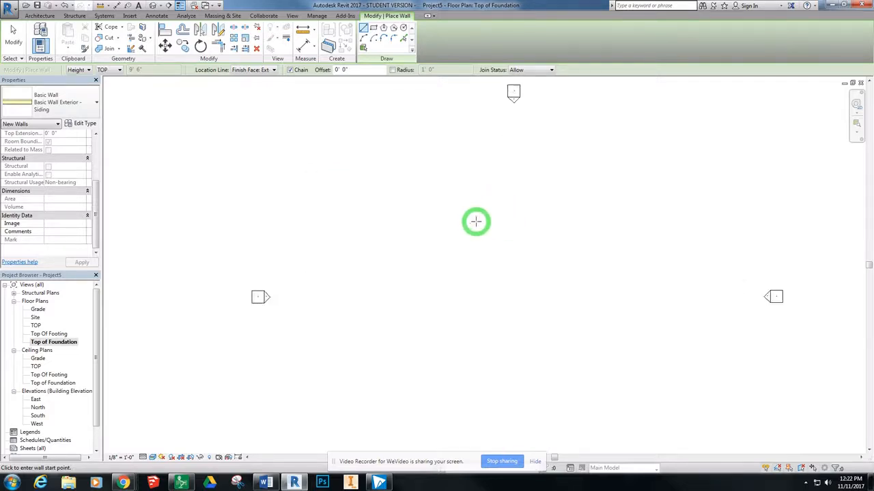
left_click(421, 205)
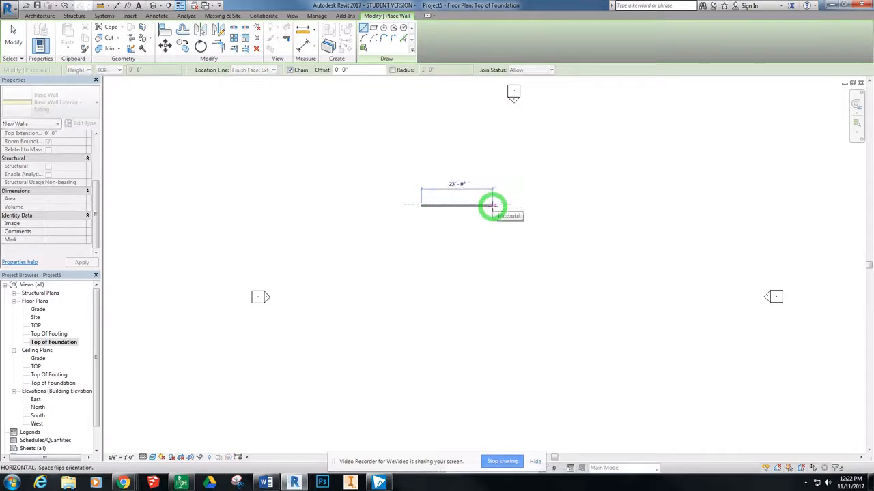
key("Return")
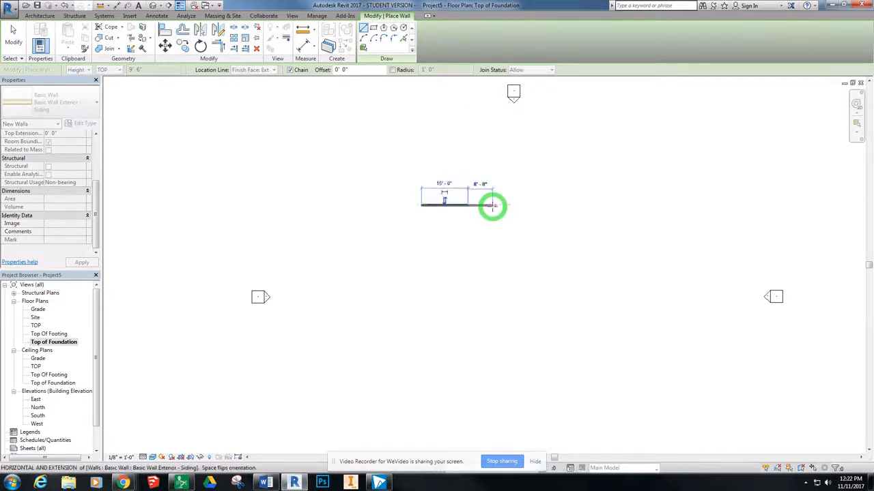
scroll(466, 211, "up", 2)
scroll(467, 213, "down", 1)
scroll(468, 213, "up", 3)
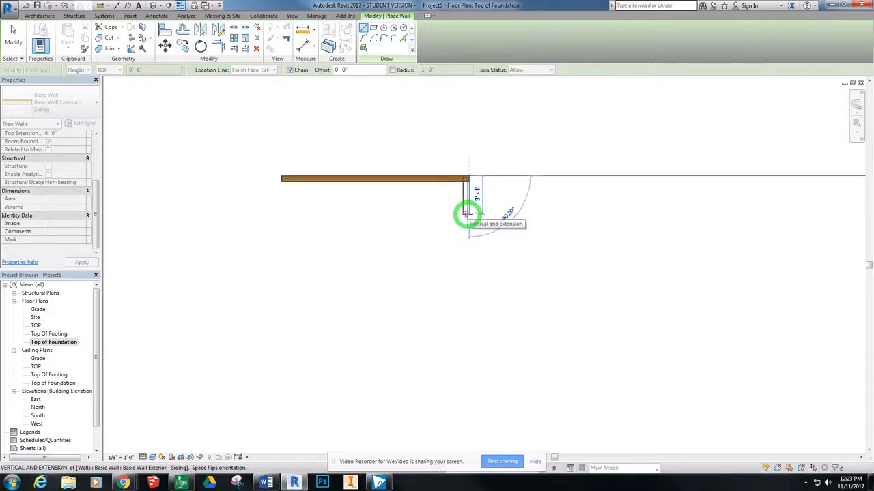
type("10")
key("Return")
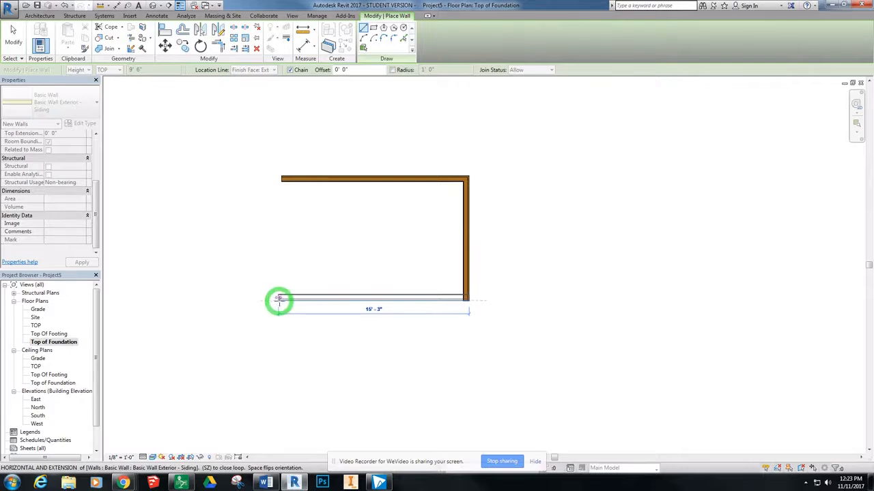
left_click(279, 298)
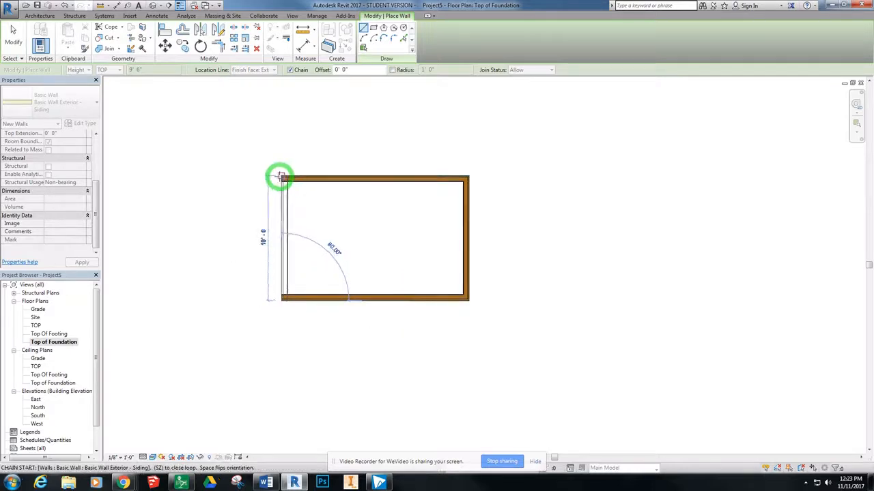
left_click(280, 177)
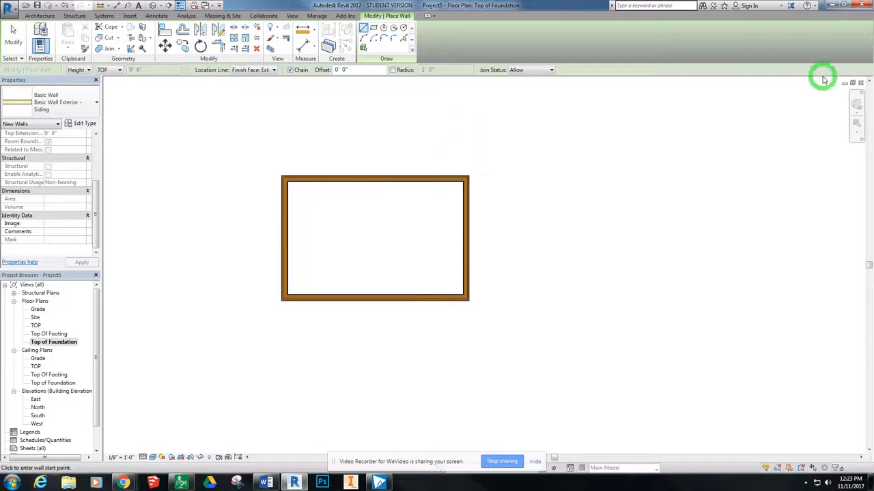
Open the default 3D view of the cabin walls and set its visual style to Realistic
left_click(152, 7)
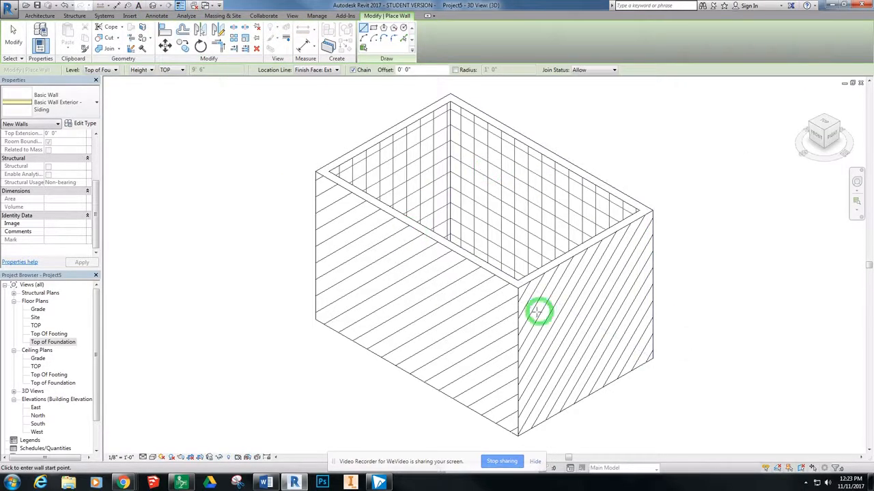
left_click(152, 458)
left_click(165, 439)
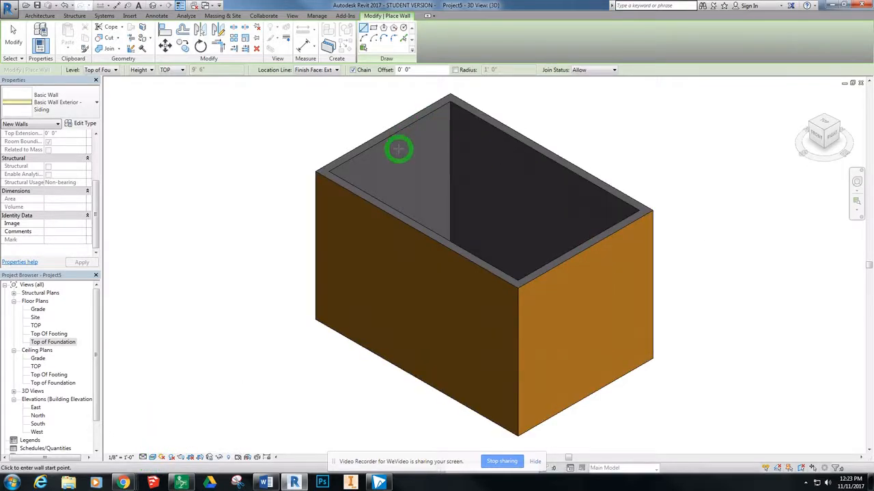
Open the North elevation and check the siding walls' height against the levels
double_click(37, 416)
left_click(655, 279)
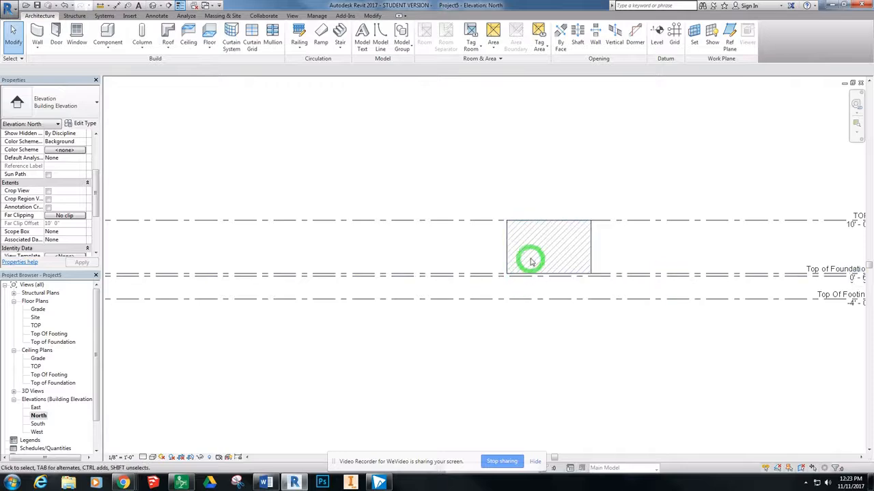
scroll(702, 248, "down", 2)
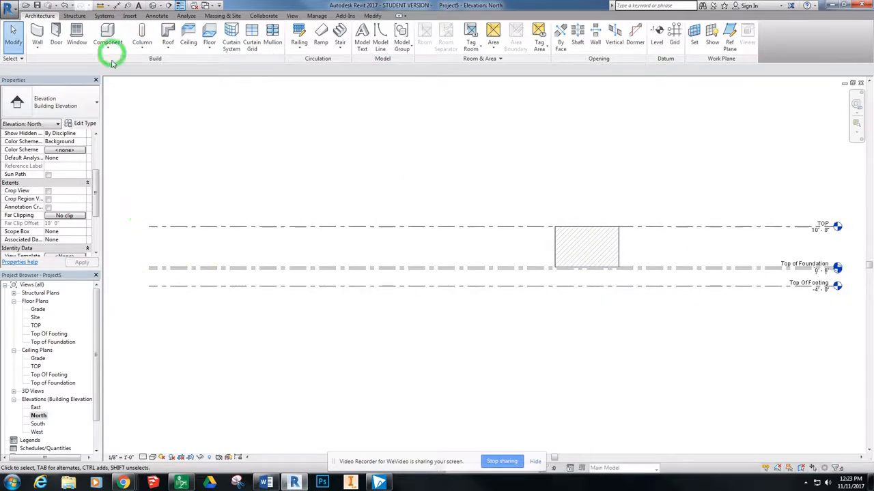
In the Top of Foundation plan, start a Foundation - 12" Concrete wall with its depth down to Top Of Footing
double_click(46, 334)
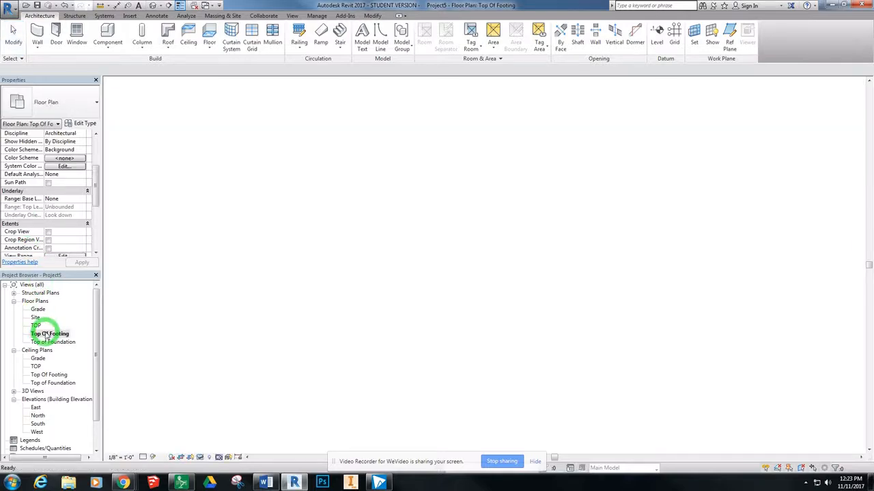
double_click(67, 343)
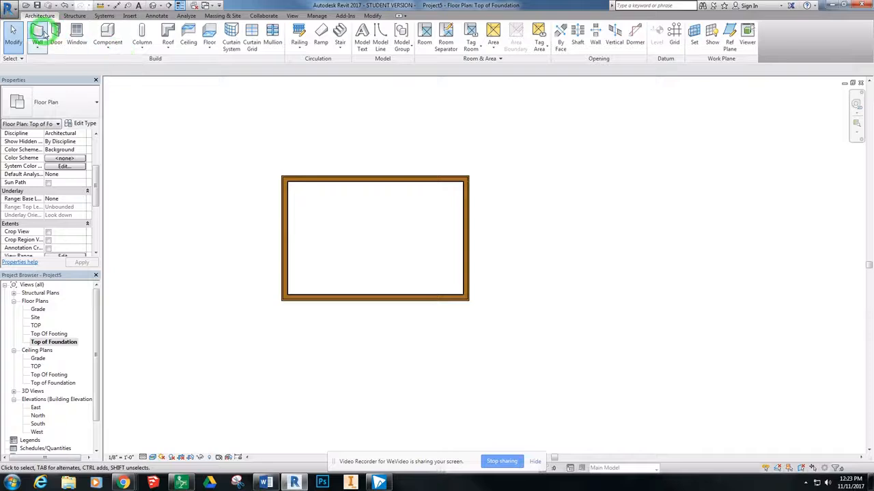
left_click(39, 32)
left_click(75, 103)
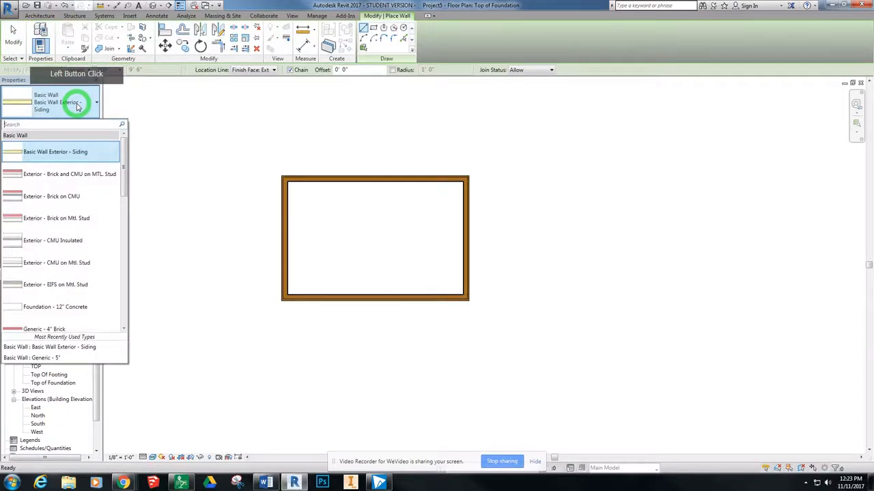
left_click(79, 197)
scroll(87, 260, "down", 2)
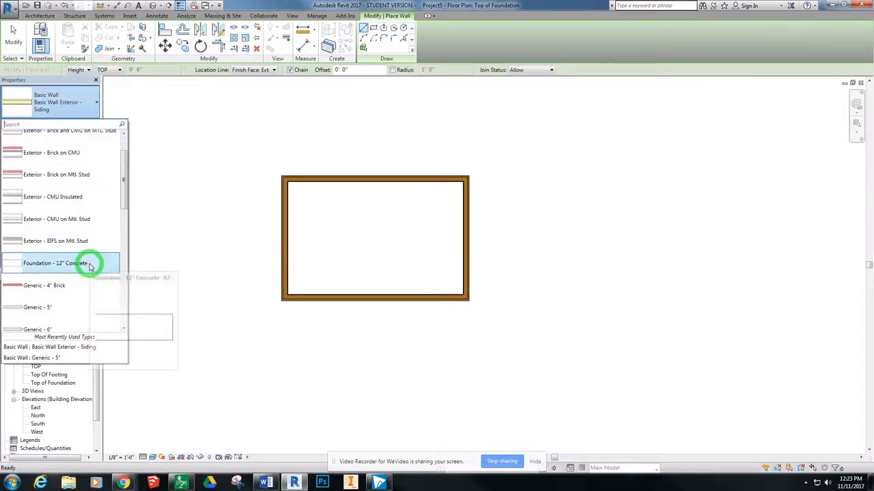
left_click(86, 264)
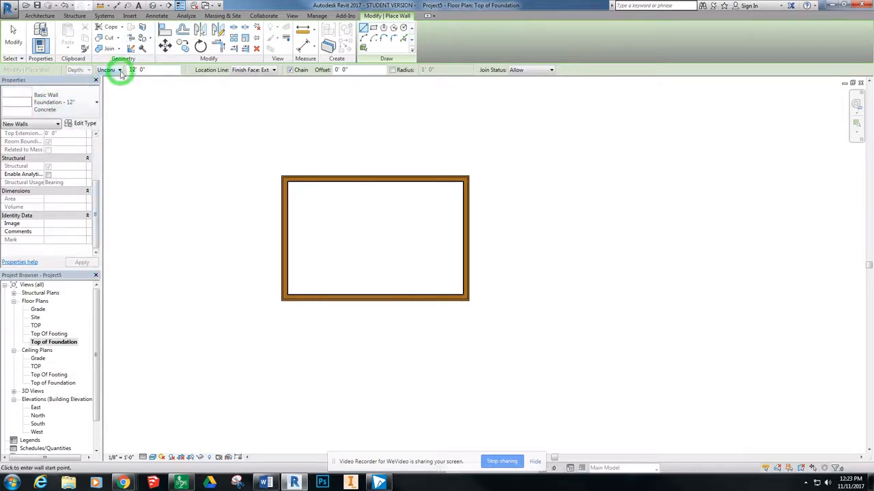
left_click(75, 71)
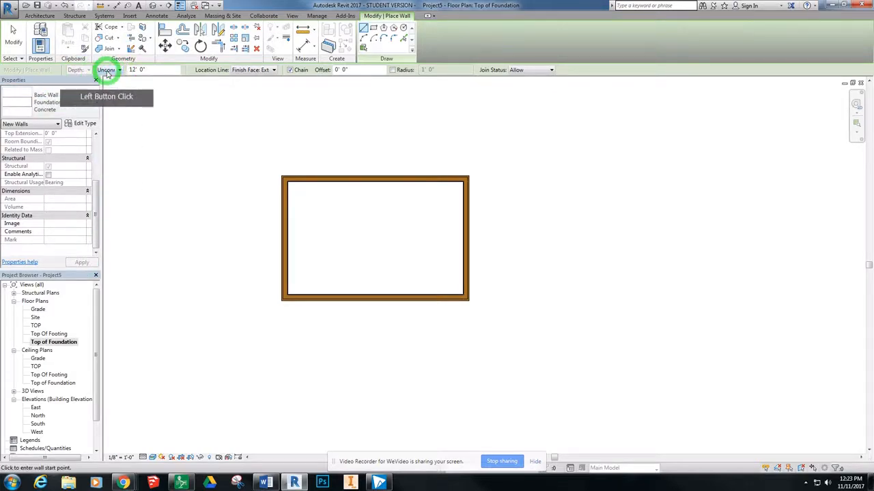
left_click(109, 70)
left_click(115, 92)
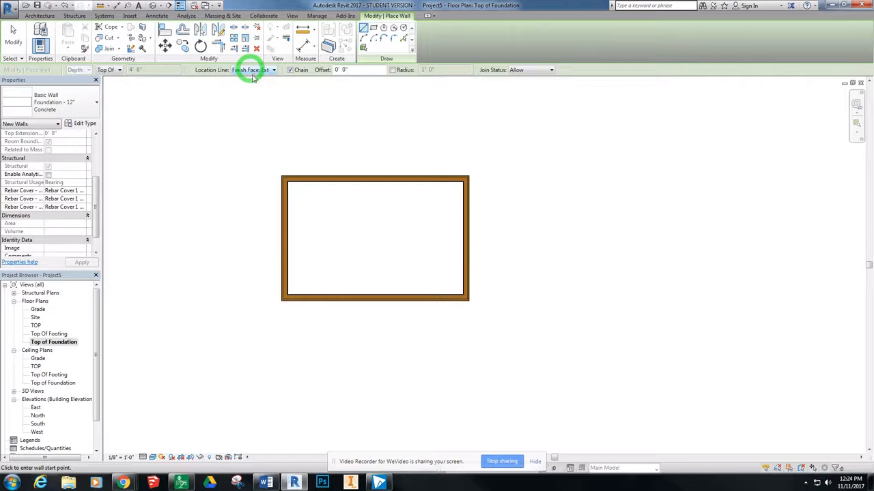
Draw the four foundation walls clockwise along the outer corners of the siding walls, starting and ending at the upper-left corner
left_click(283, 177)
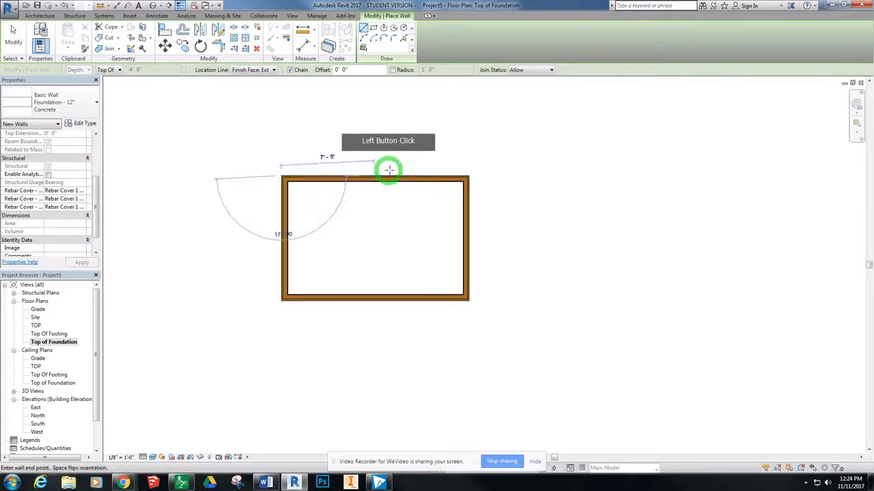
left_click(468, 176)
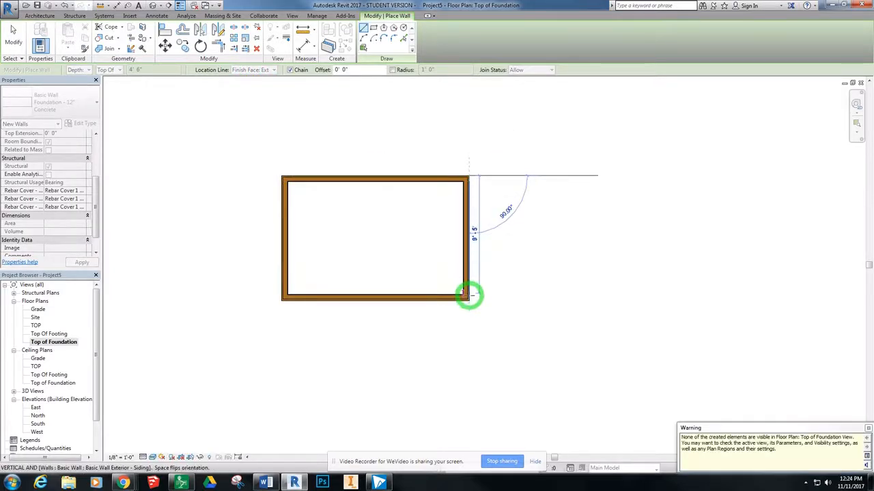
left_click(468, 297)
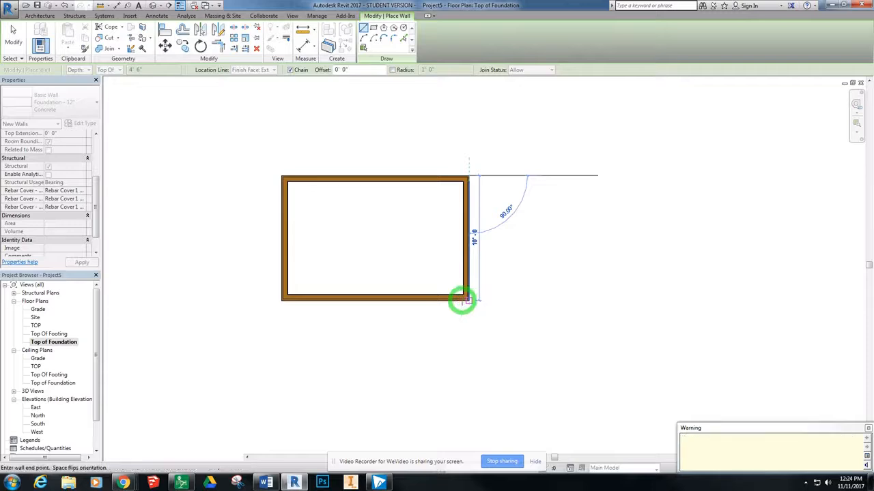
left_click(282, 299)
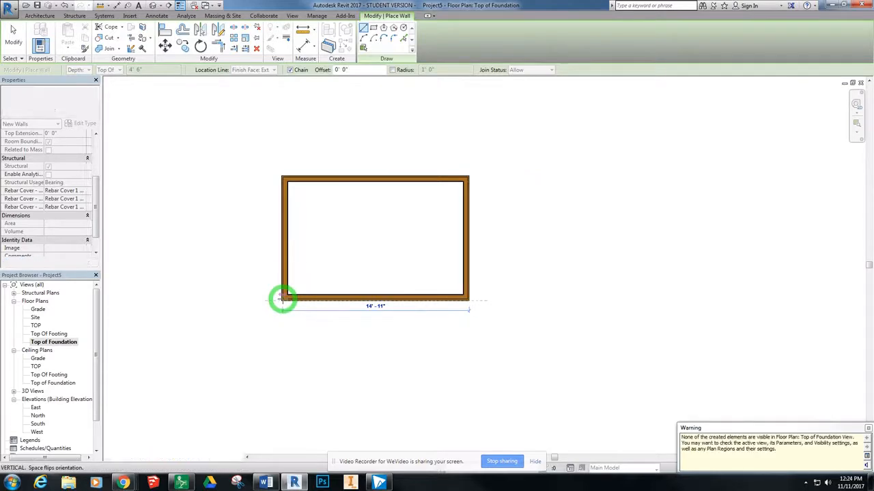
left_click(280, 175)
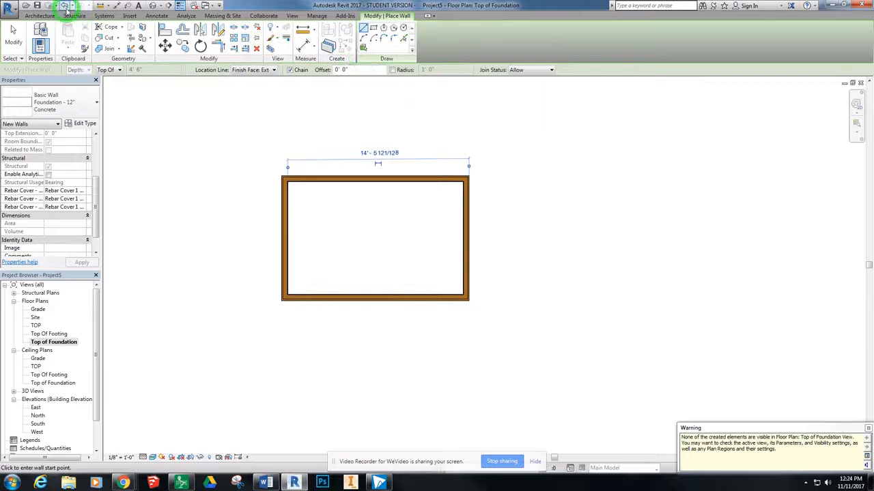
Inspect the foundation walls beneath the siding walls in 3D from the front, the left side and a corner angle
left_click(153, 5)
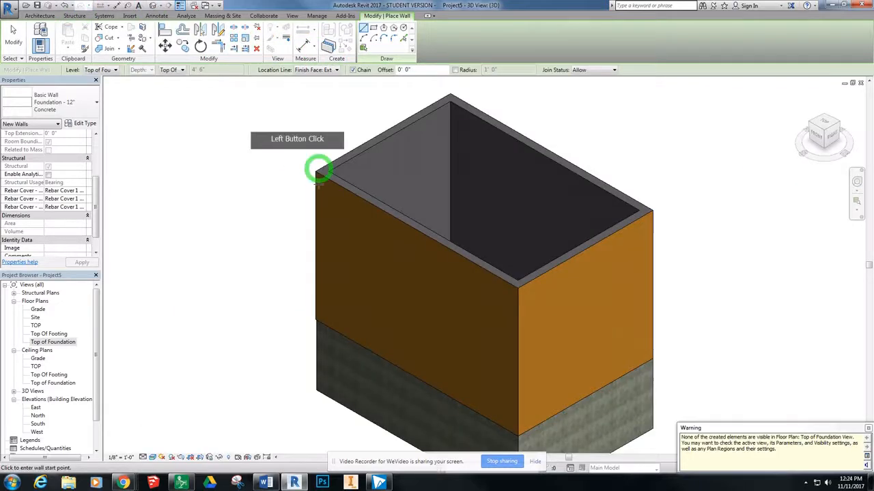
left_click(816, 135)
left_click(812, 135)
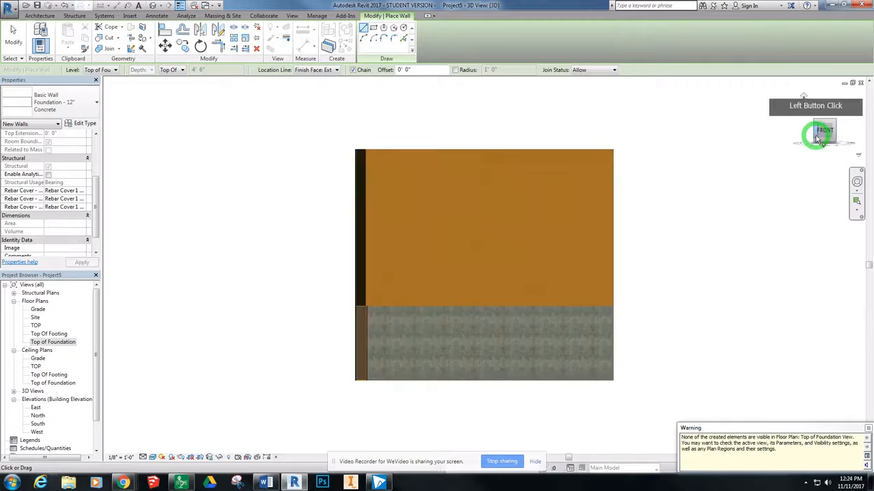
left_click(817, 134)
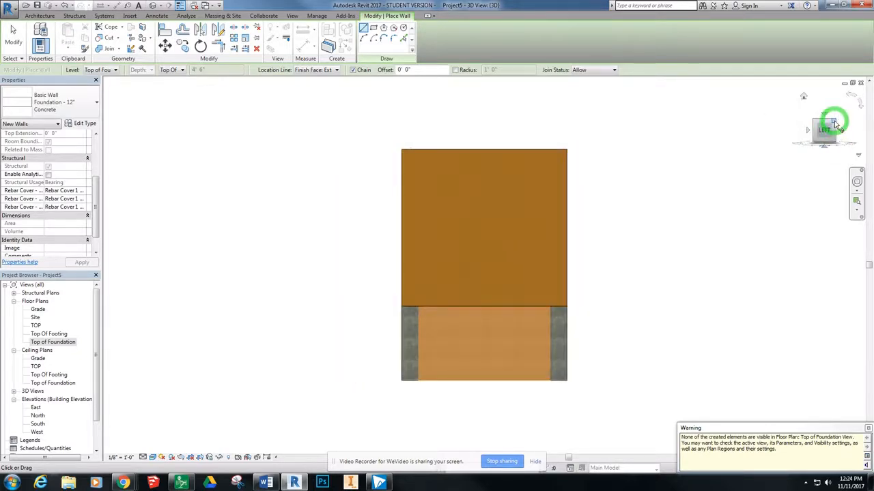
left_click(834, 125)
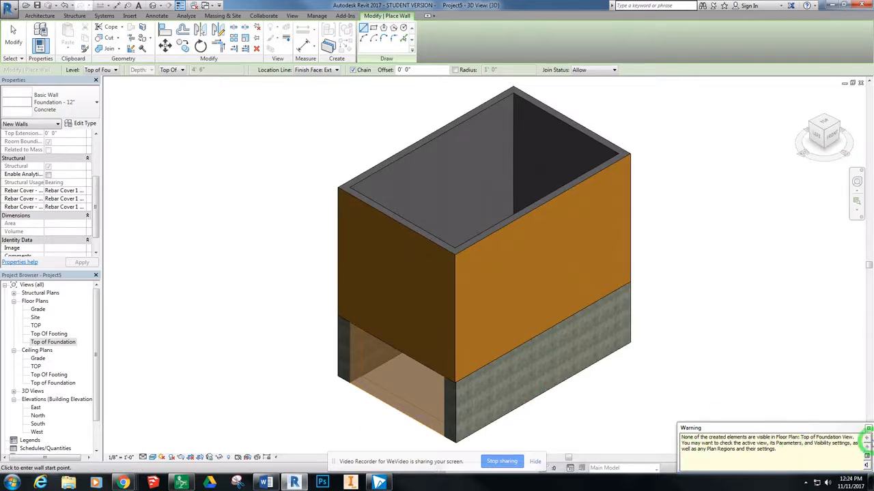
Dismiss the wall visibility warning and check the foundation walls against the levels in the East elevation
left_click(866, 440)
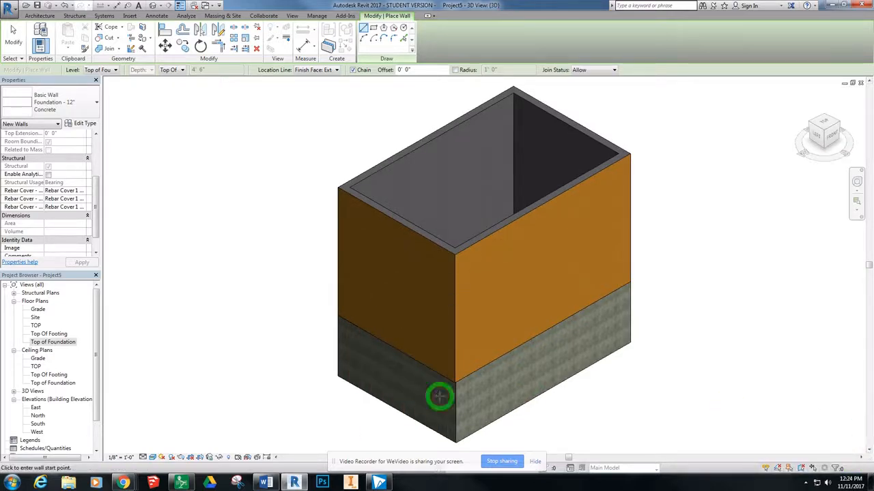
left_click(782, 424)
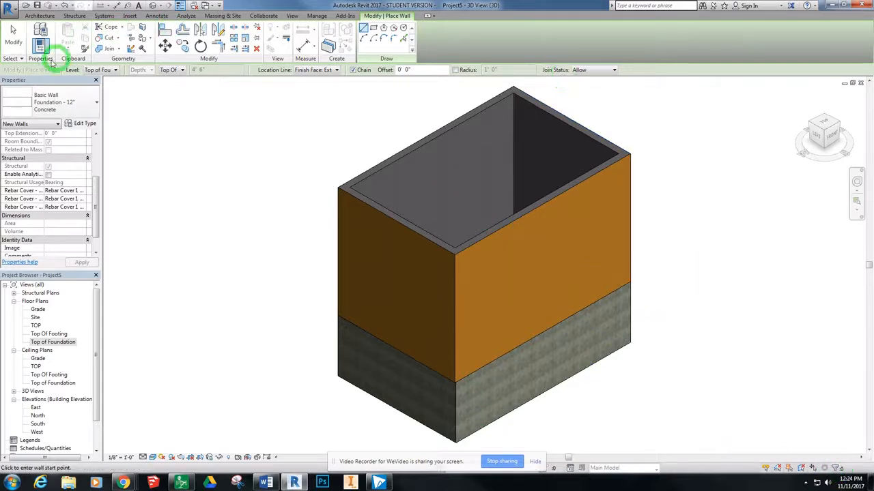
double_click(35, 408)
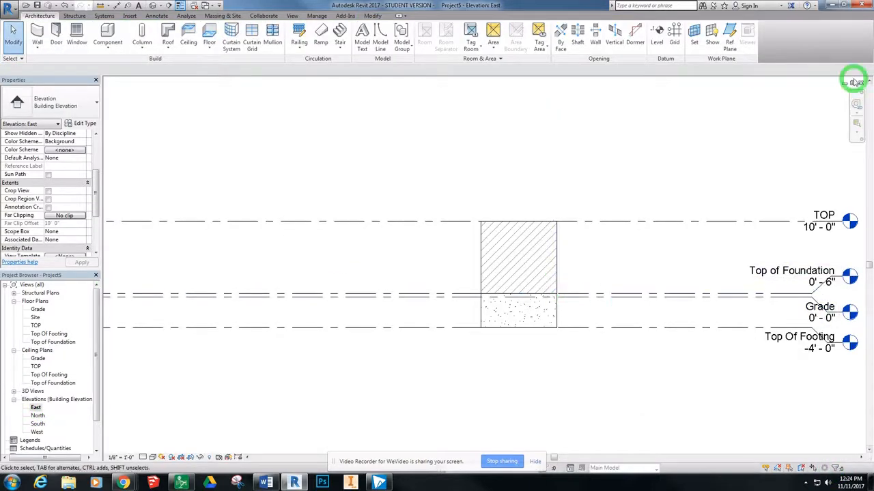
scroll(492, 303, "down", 2)
scroll(507, 302, "up", 4)
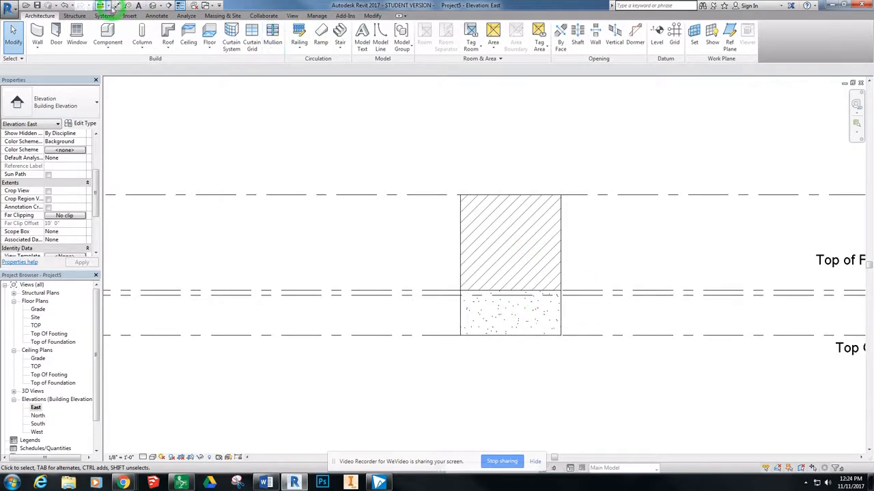
Return to the 3D view and look at the underside of the foundation walls from a lower corner
left_click(153, 6)
left_click(834, 157)
left_click(205, 7)
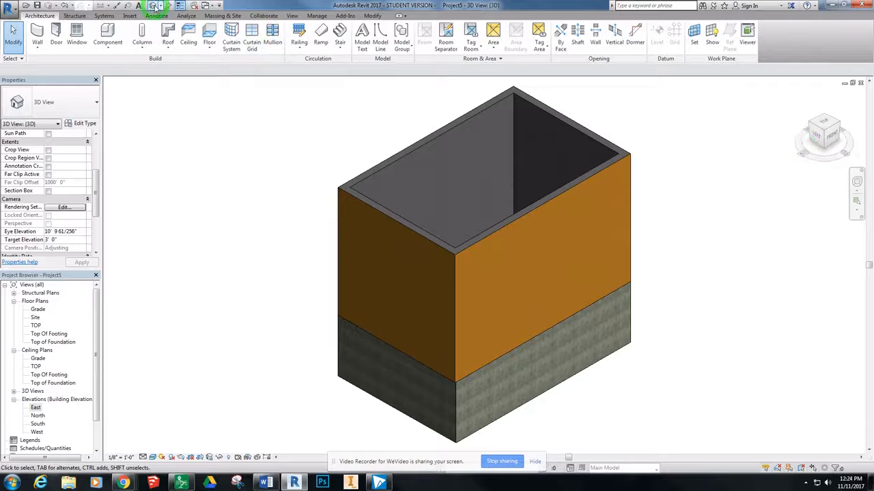
left_click(824, 149)
left_click(158, 81)
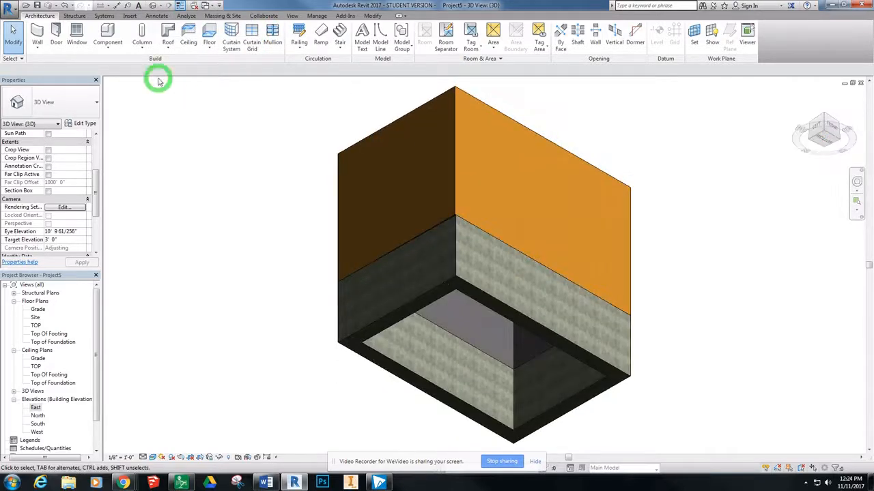
Place Bearing Footing - 36" x 12" wall foundations under all four concrete foundation walls
left_click(75, 16)
left_click(169, 106)
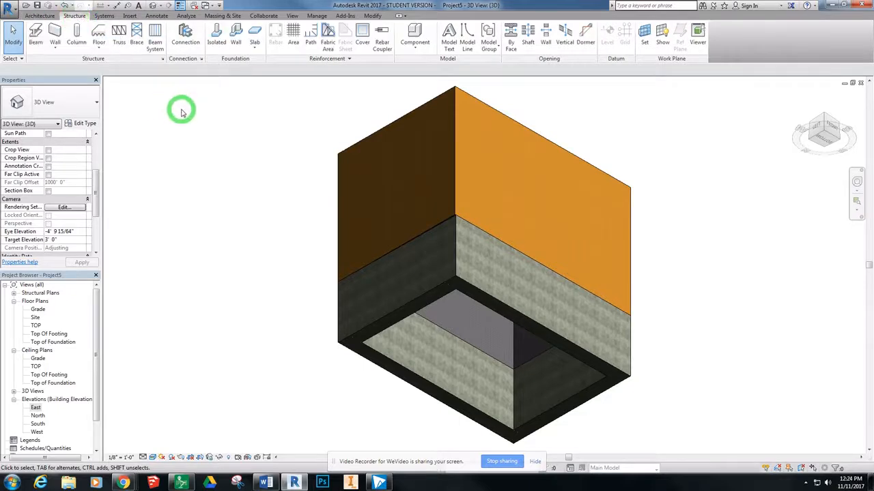
left_click(236, 32)
left_click(419, 312)
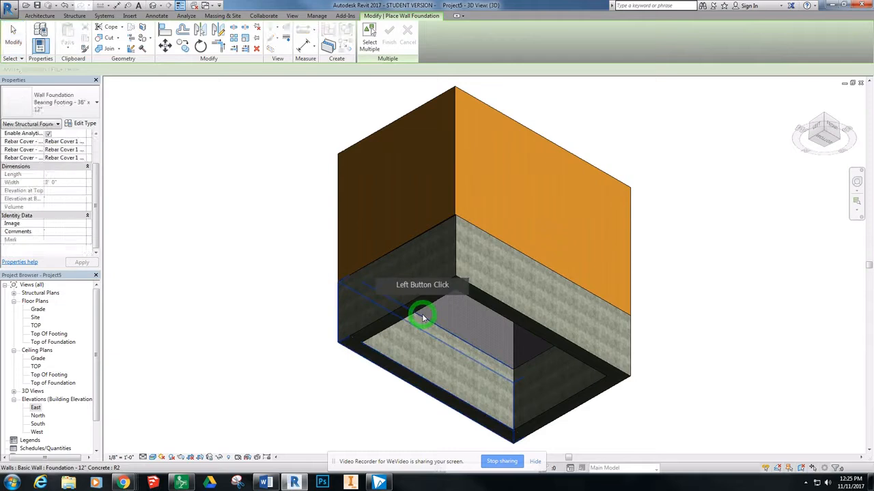
left_click(493, 307)
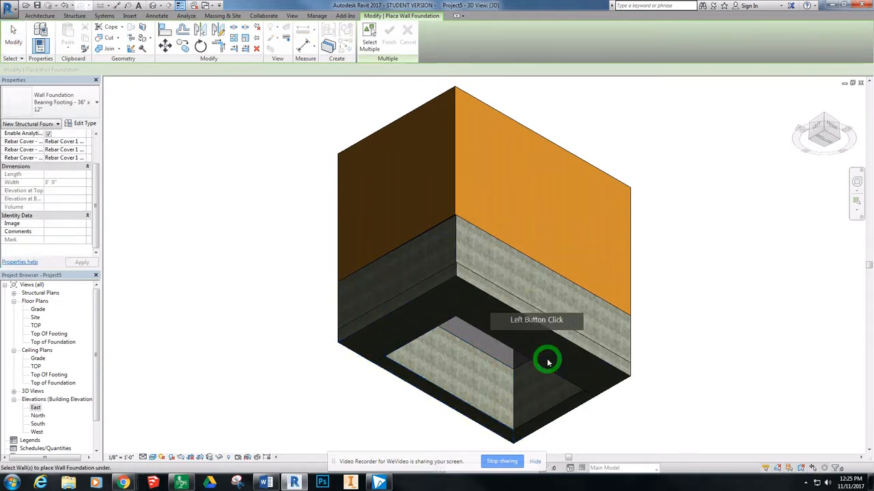
left_click(579, 407)
left_click(449, 410)
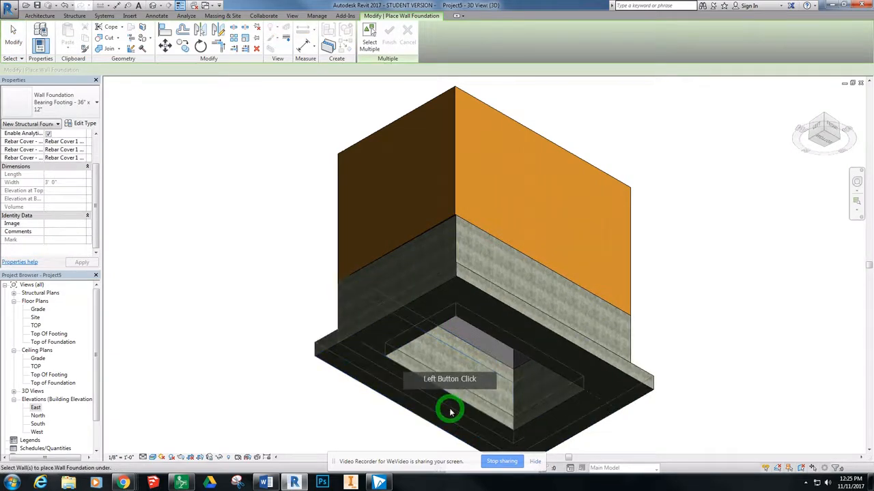
Inspect the footings from the left side and from below, and undo their placement
left_click(823, 128)
left_click(546, 322)
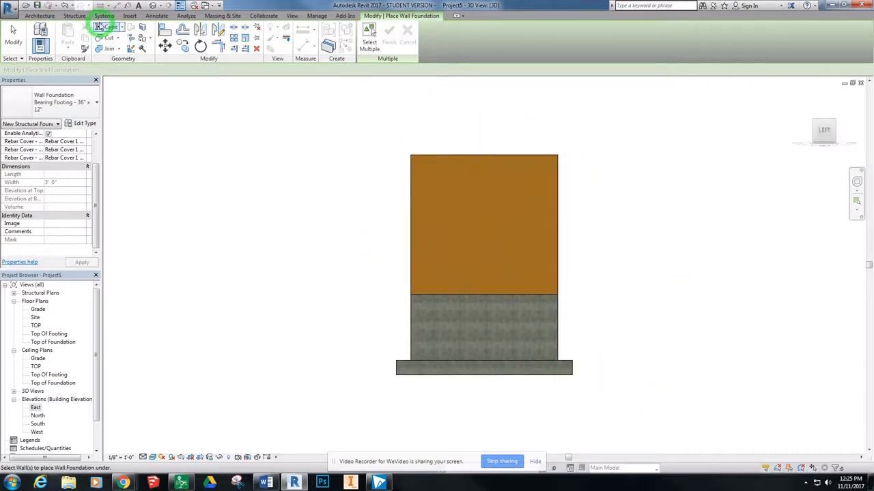
left_click(74, 15)
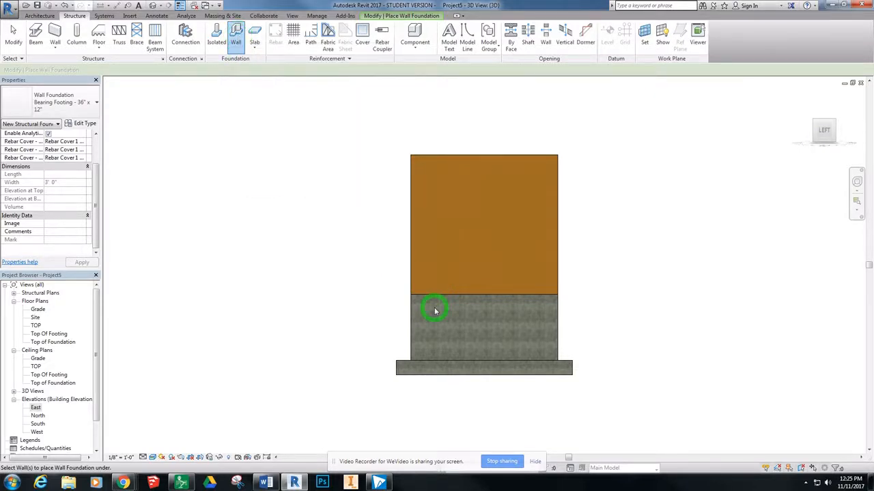
left_click(834, 143)
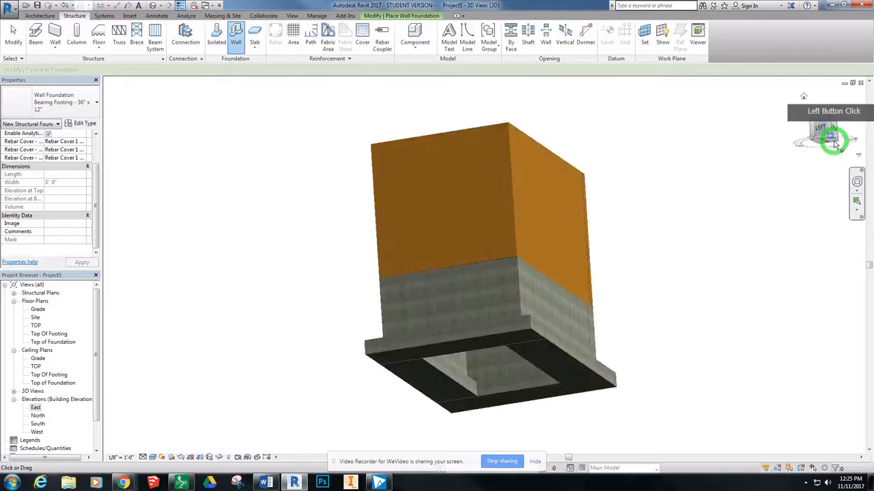
left_click(447, 287)
key("ctrl+z")
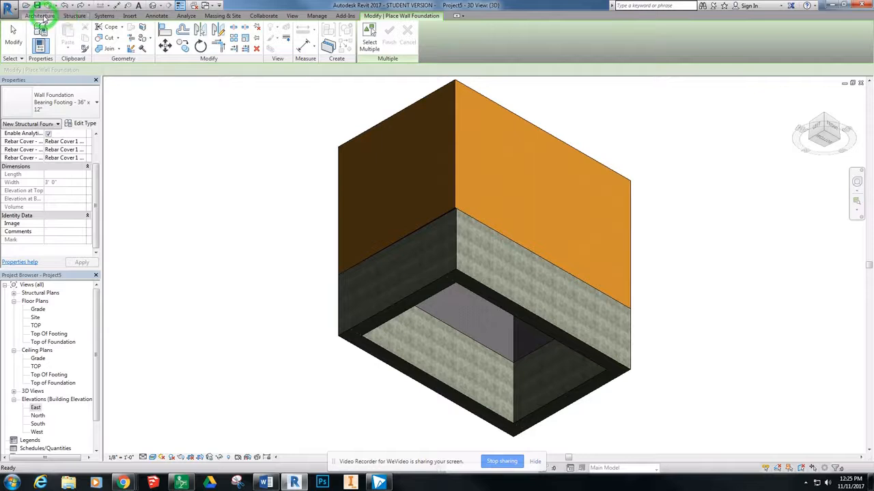
Add Bearing Footing - 36" x 12" wall foundations again beneath each of the four foundation walls
left_click(76, 15)
left_click(236, 32)
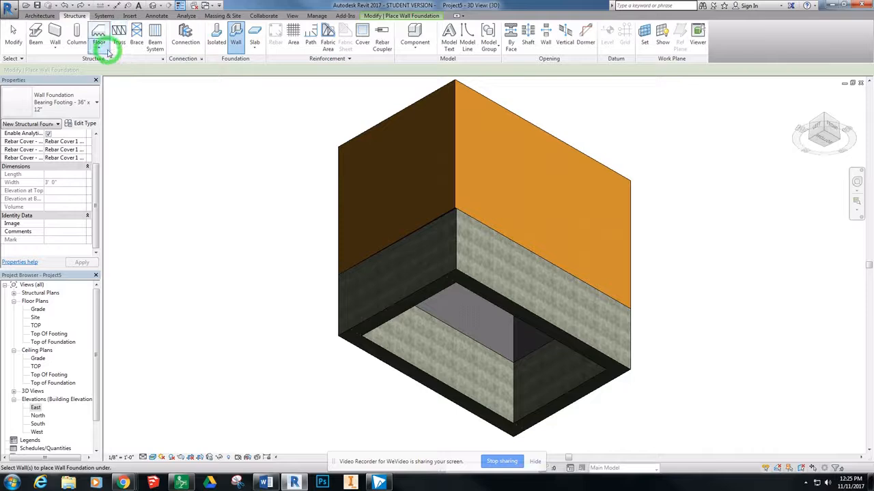
left_click(438, 294)
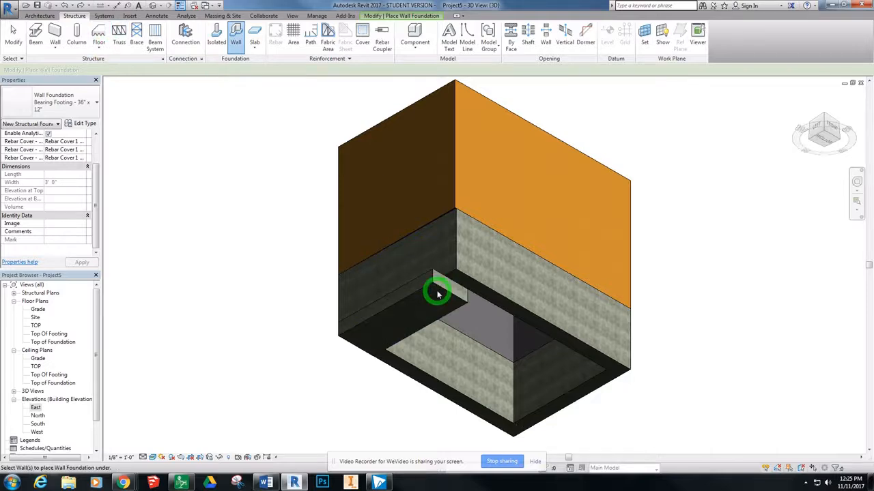
left_click(509, 303)
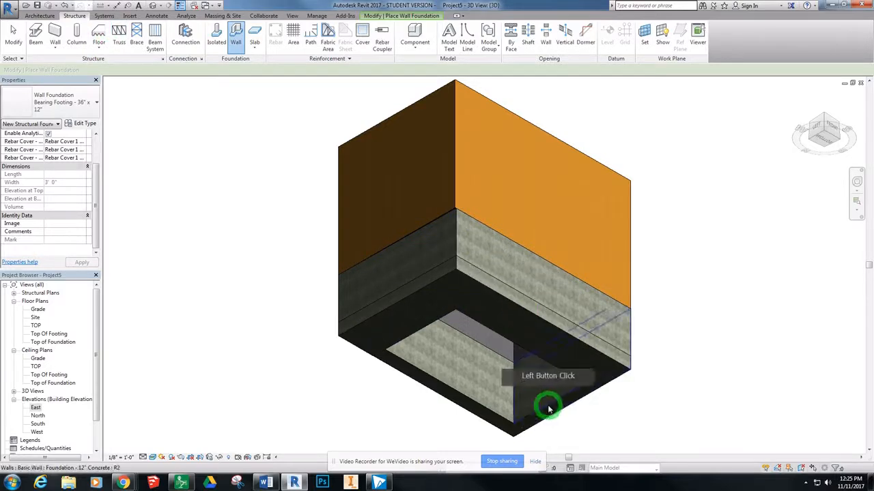
left_click(548, 408)
left_click(474, 404)
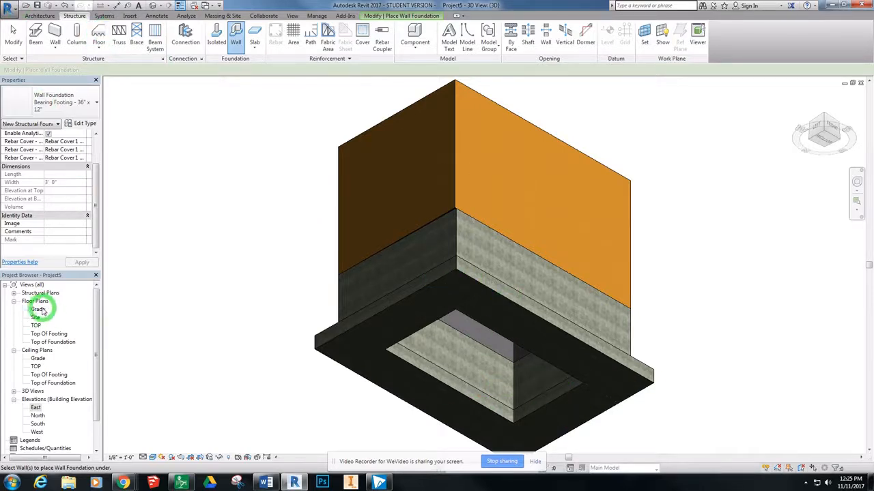
In the Top of Foundation plan, start an architectural floor of type Wood Joist 10" - Wood Finish
double_click(53, 342)
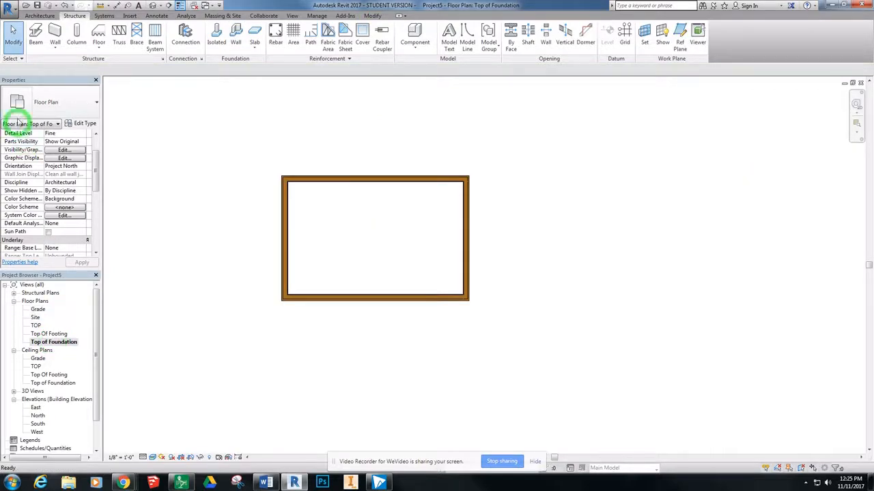
left_click(39, 16)
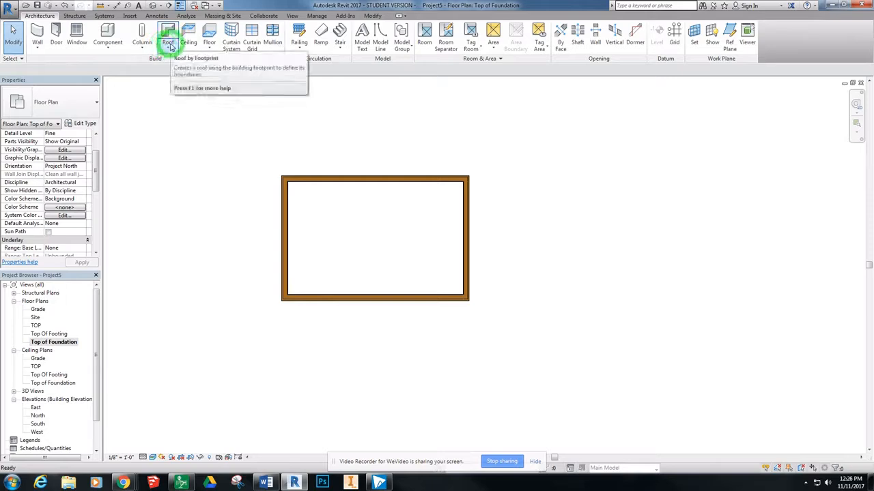
left_click(209, 30)
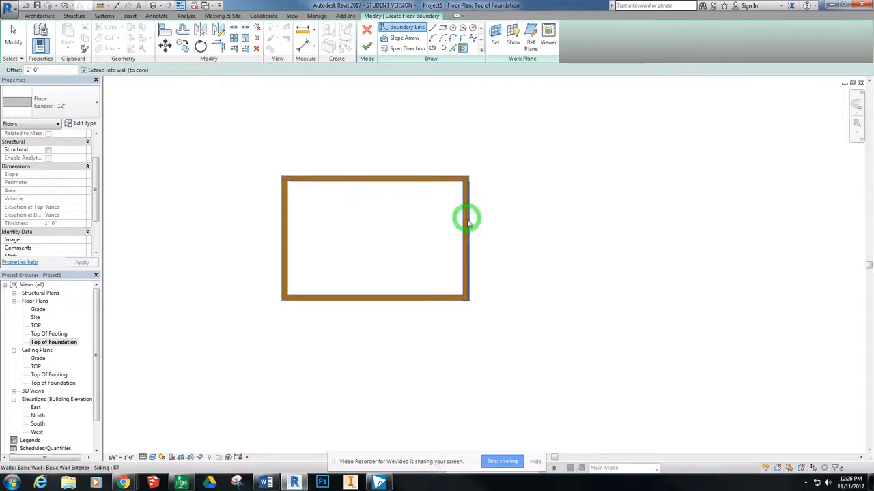
left_click(87, 103)
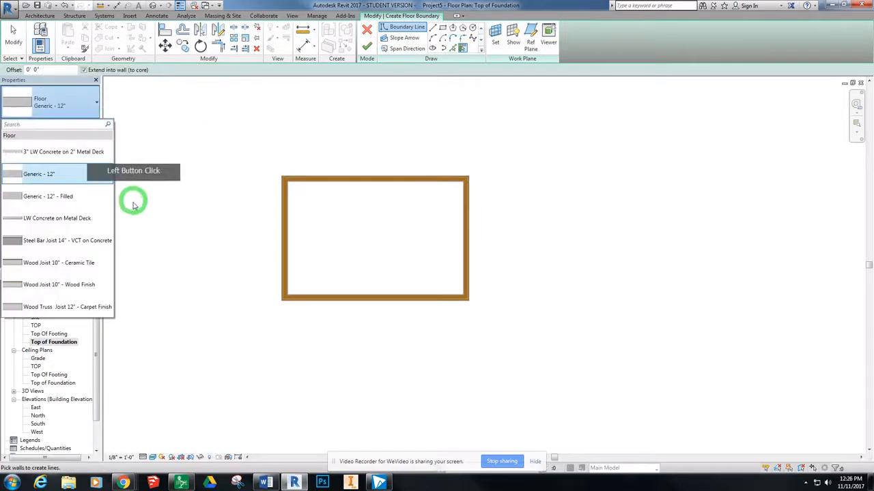
left_click(75, 286)
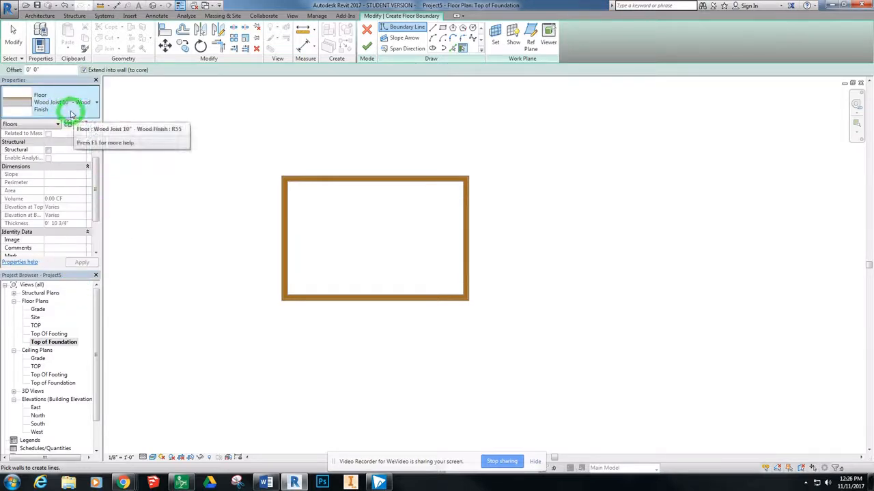
Define the floor boundary by picking the four siding walls and finish the floor
left_click(421, 183)
left_click(462, 244)
left_click(415, 296)
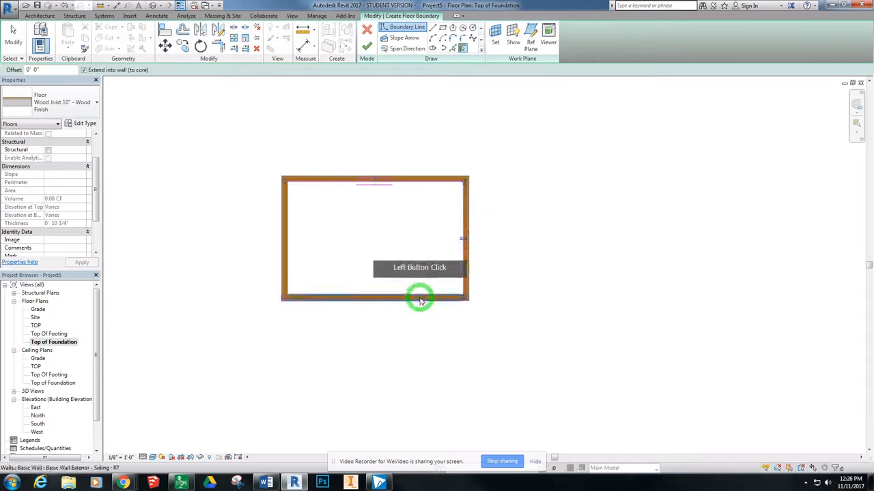
left_click(285, 243)
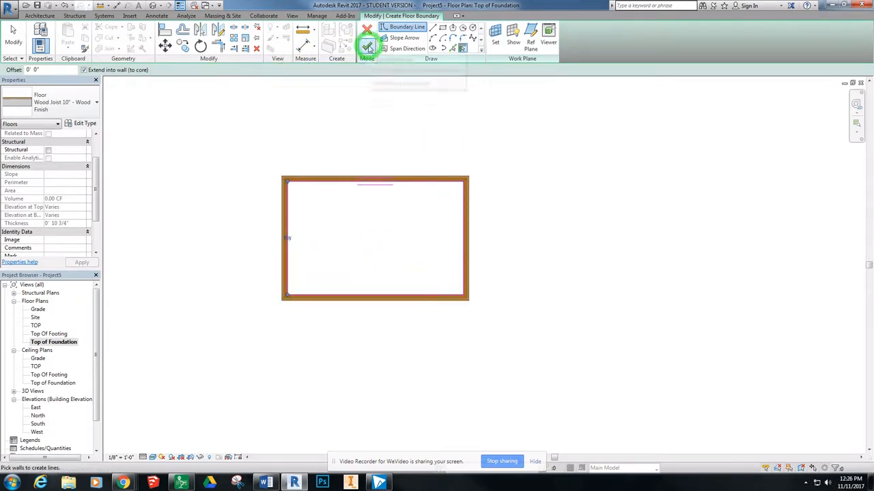
left_click(367, 46)
left_click(462, 247)
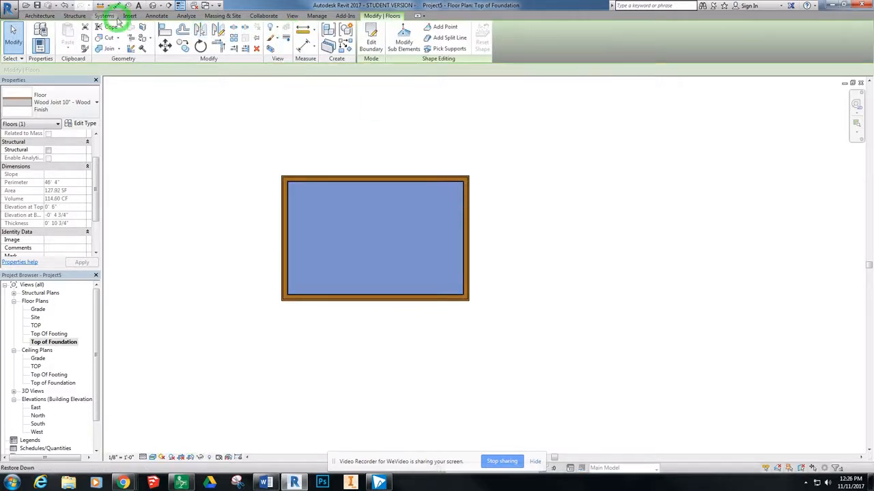
Undo the last change to the foundation walls in 3D and inspect the model from the front, a corner and above
left_click(164, 6)
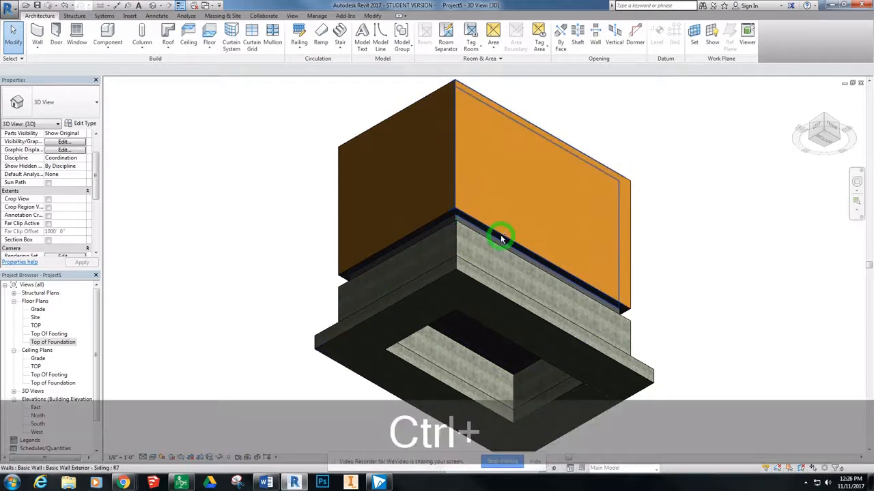
key("ctrl+z")
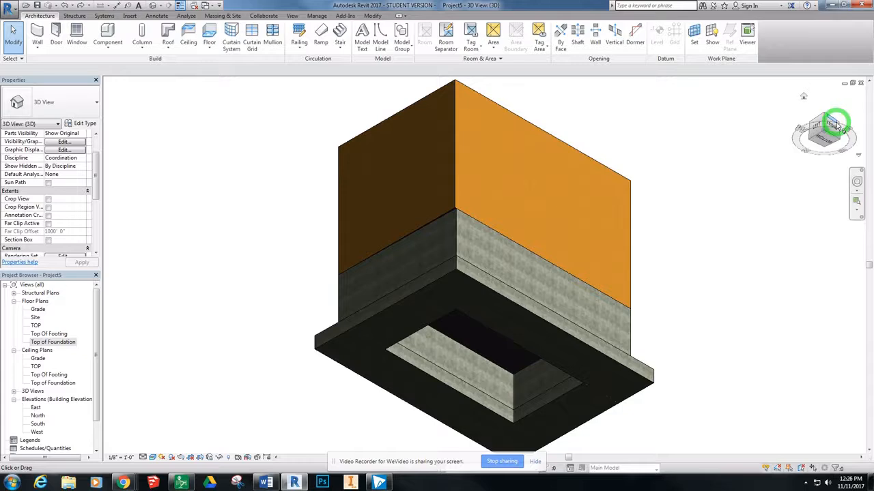
left_click(836, 125)
left_click(813, 141)
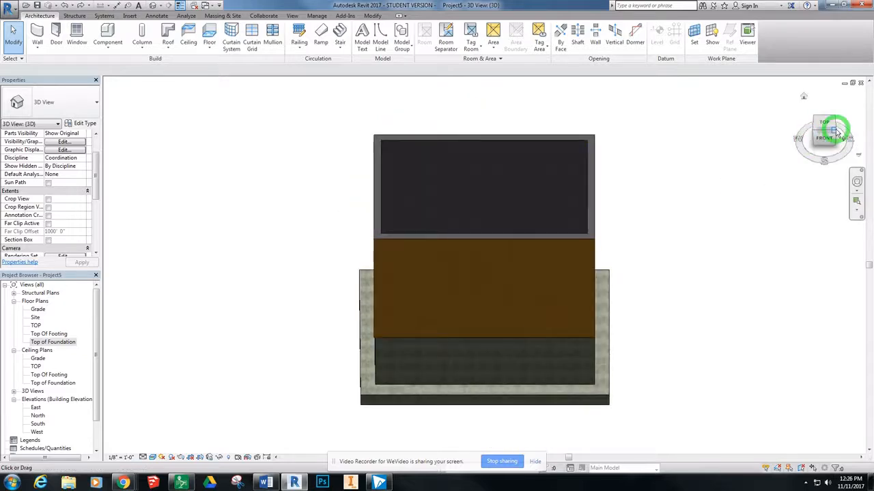
left_click(837, 132)
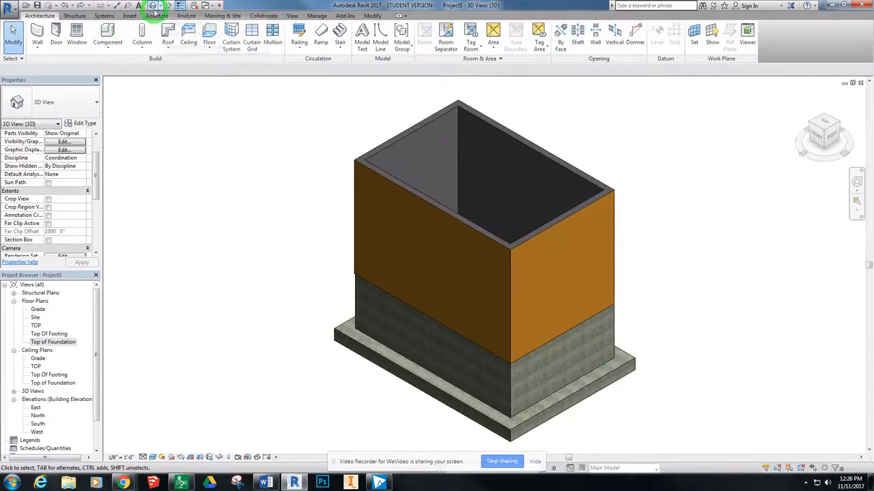
left_click(823, 127)
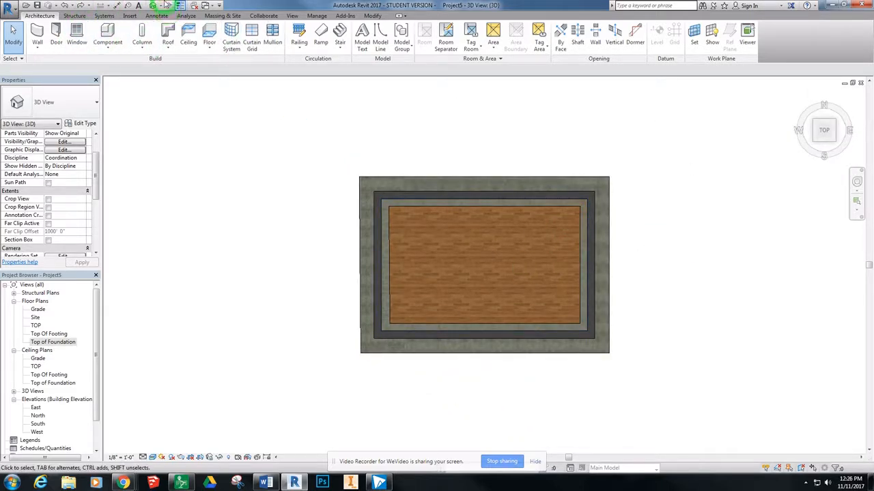
In the Top of Foundation plan, start placing a component and look through the component types already loaded
double_click(49, 343)
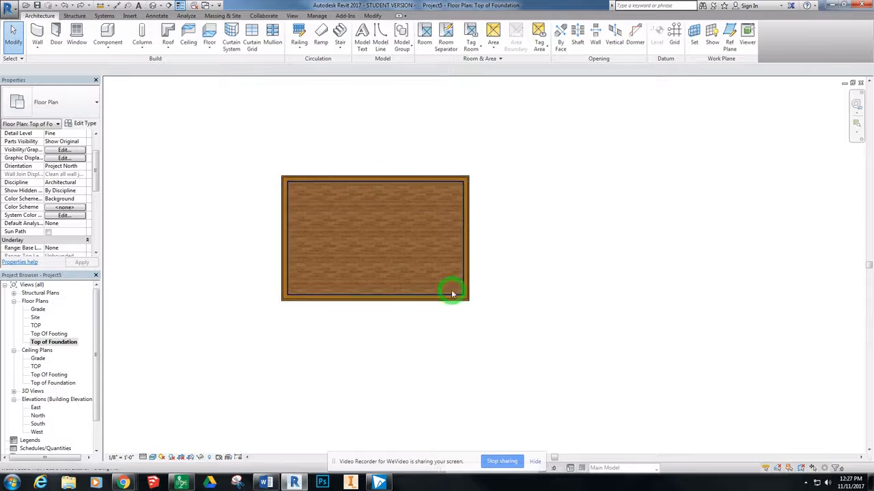
middle_click_drag(380, 178, 454, 185)
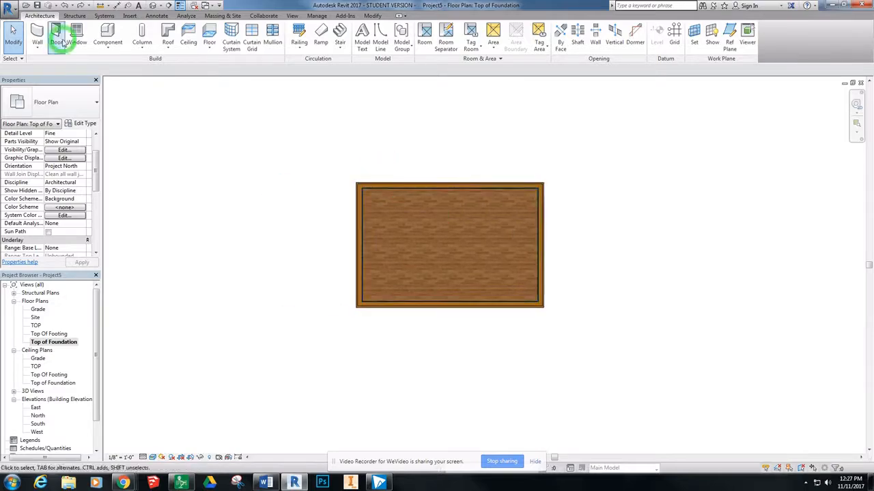
left_click(111, 49)
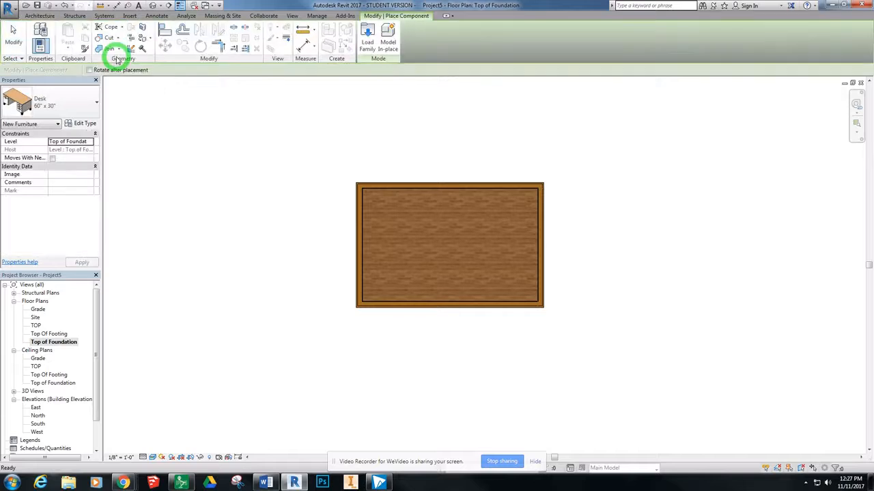
left_click(87, 106)
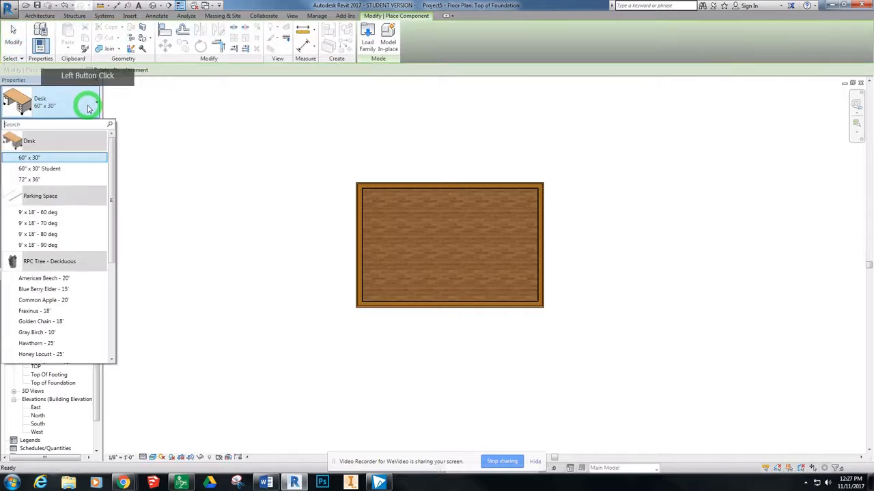
left_click_drag(113, 151, 71, 312)
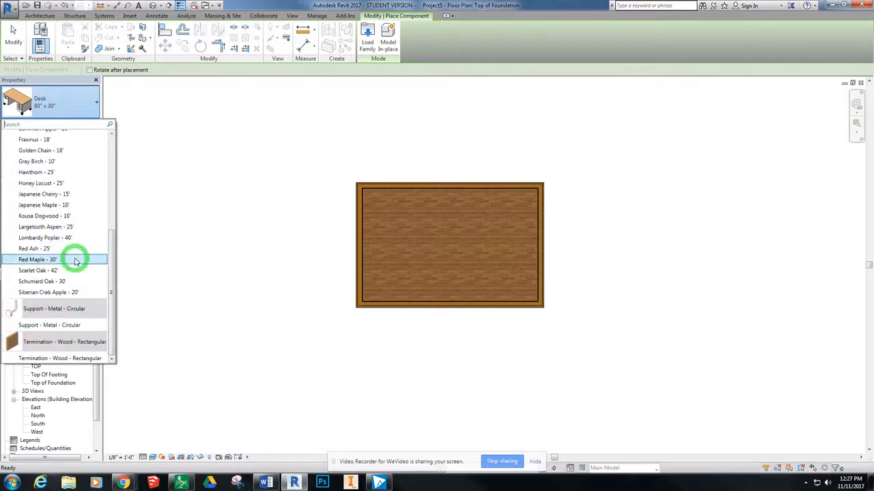
scroll(75, 287, "up", 5)
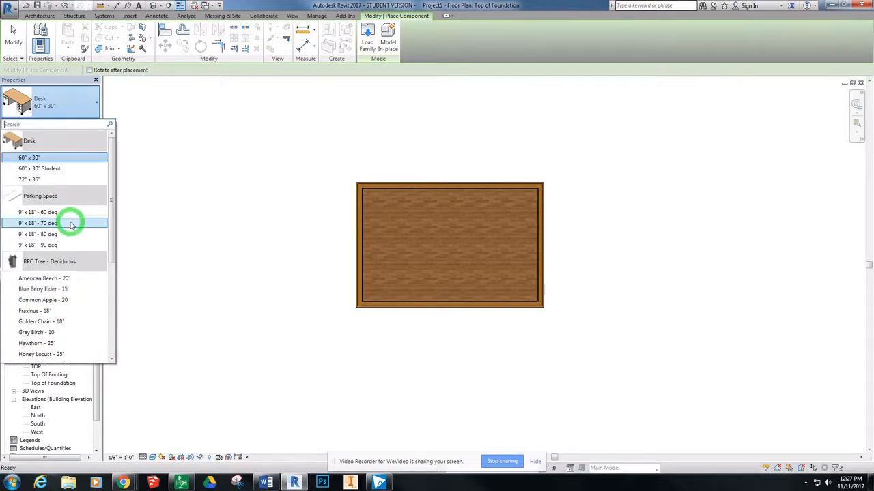
left_click(79, 102)
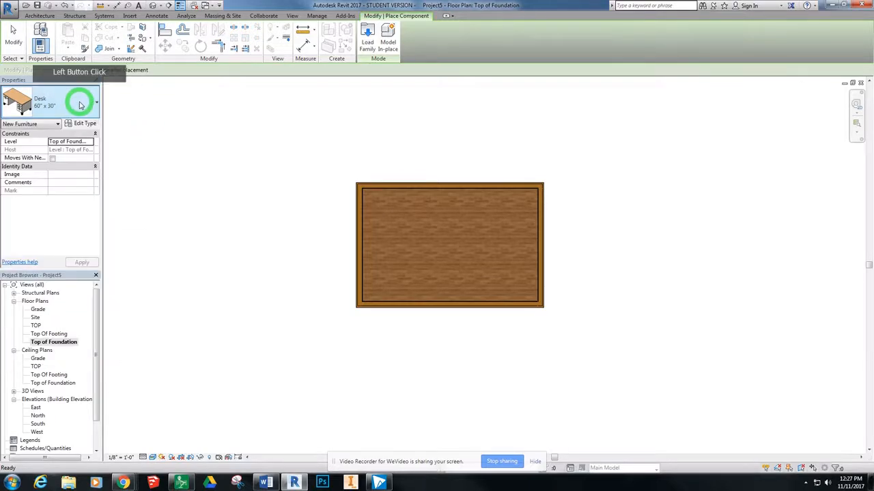
left_click(81, 125)
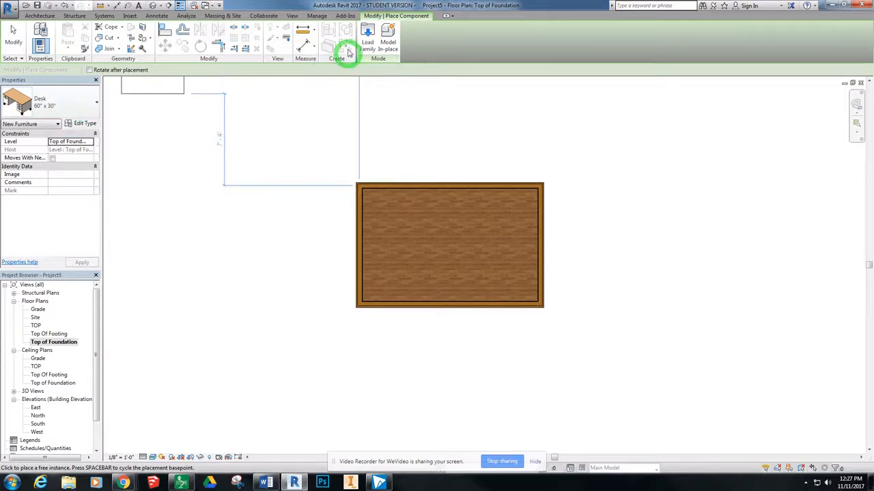
Load the Bed-Shaker family from the Beds folder of the US Imperial Furniture library
left_click(366, 43)
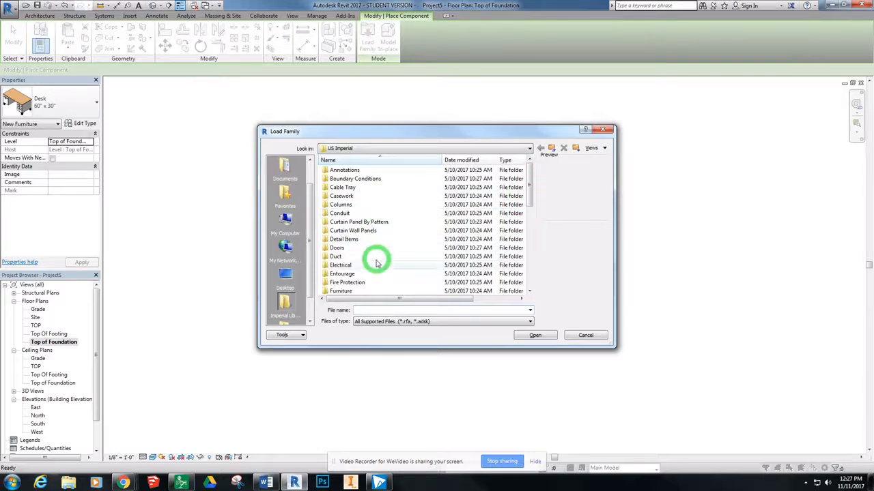
left_click(371, 290)
left_click_drag(529, 189, 529, 217)
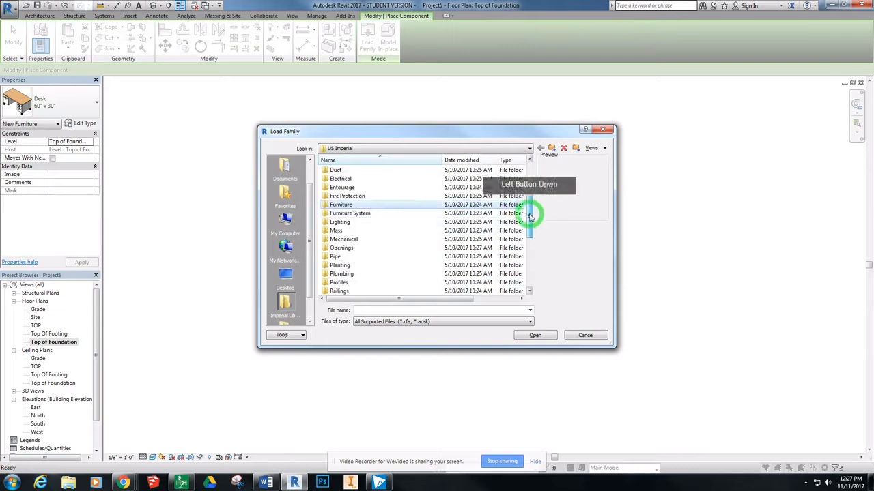
double_click(332, 205)
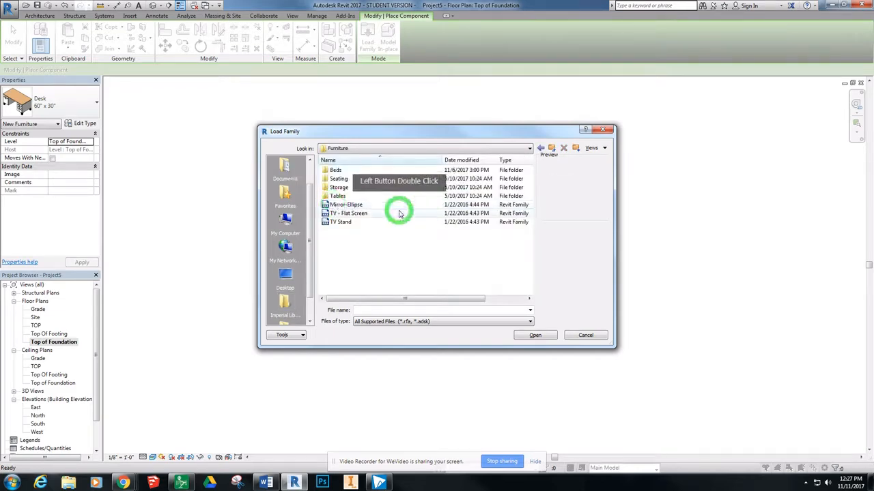
double_click(393, 171)
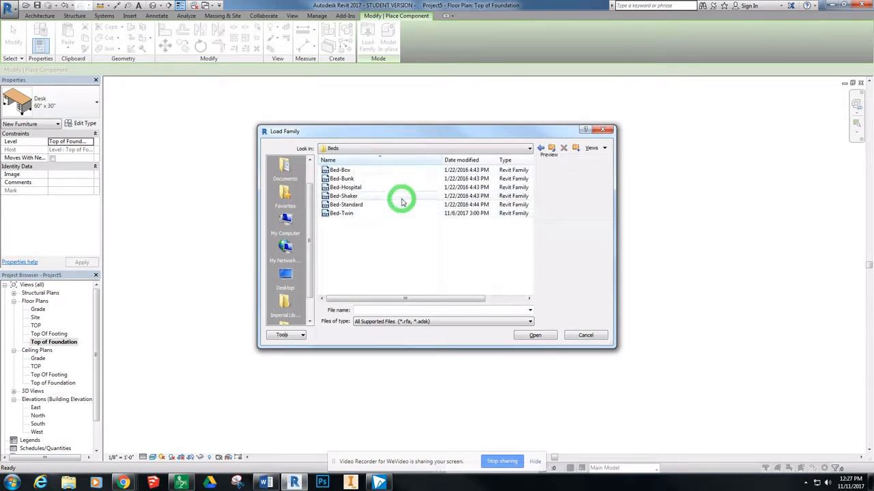
left_click(400, 196)
left_click(540, 336)
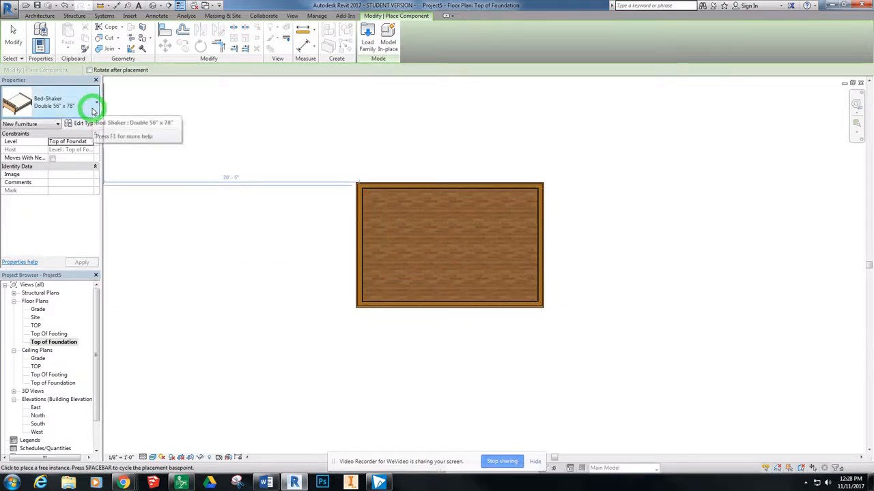
Place one Bed-Shaker Twin 41" x 78" inside the cabin along the lower wall in plan and end placement
left_click(94, 110)
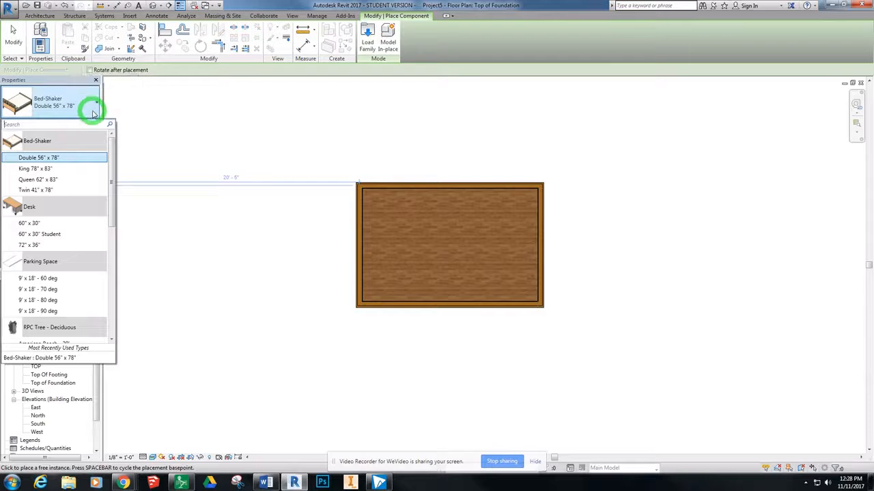
left_click(94, 111)
left_click(92, 112)
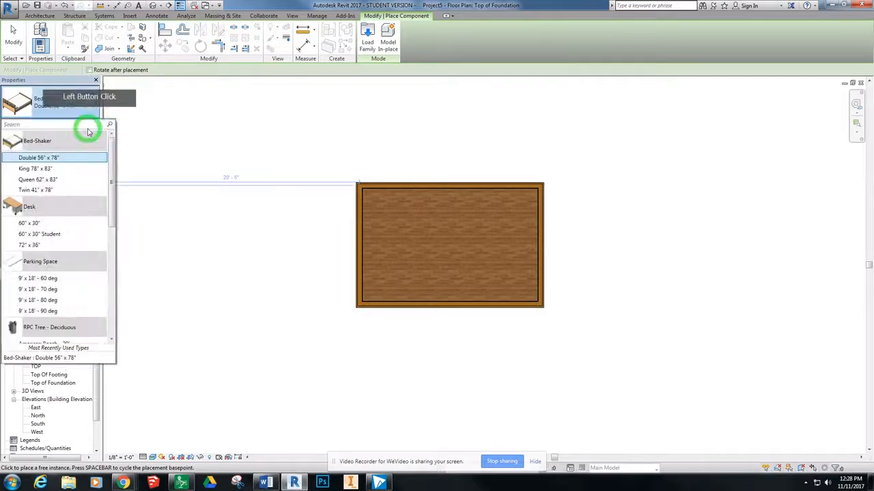
left_click(39, 190)
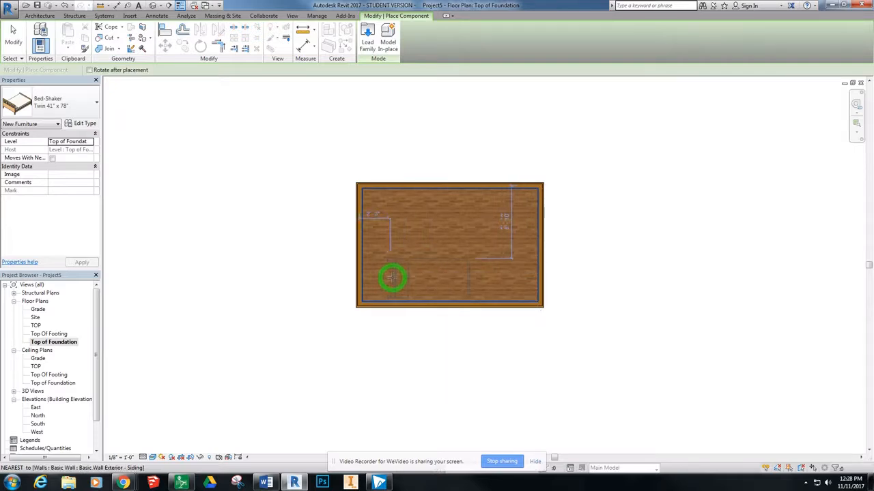
left_click(399, 277)
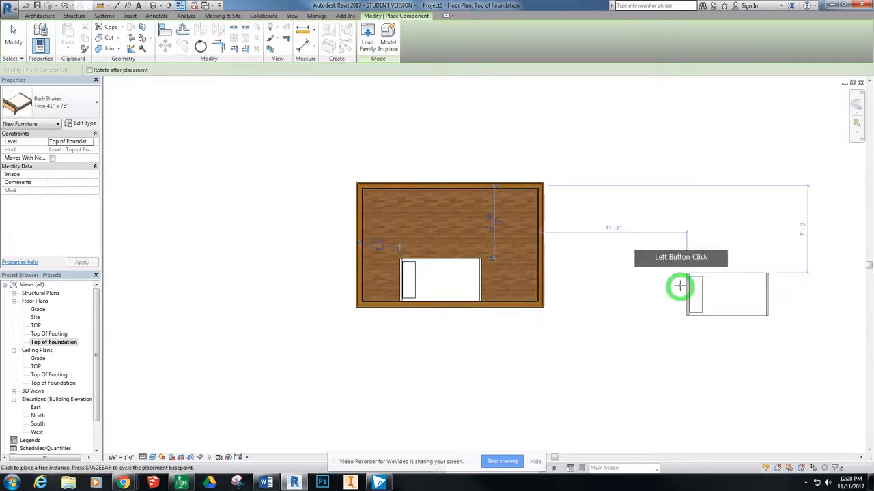
key("Escape")
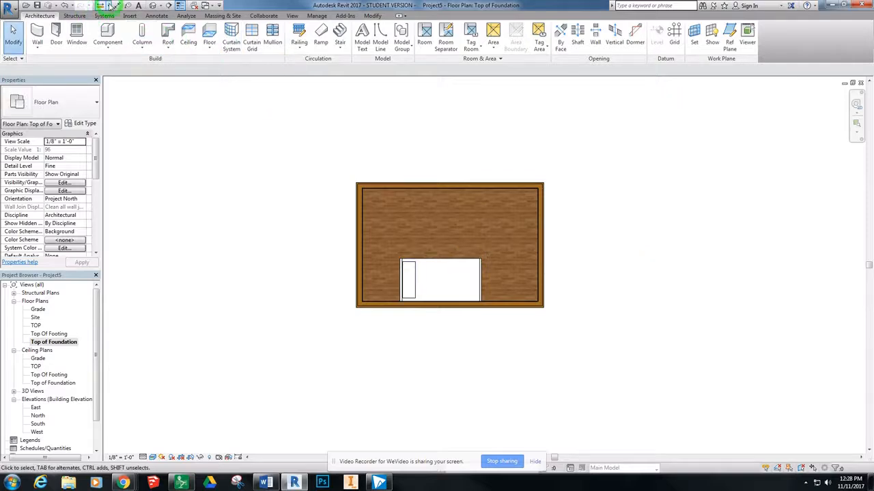
Inspect the placed bed in the 3D view from a corner, from above and at a tilt into the room
left_click(155, 6)
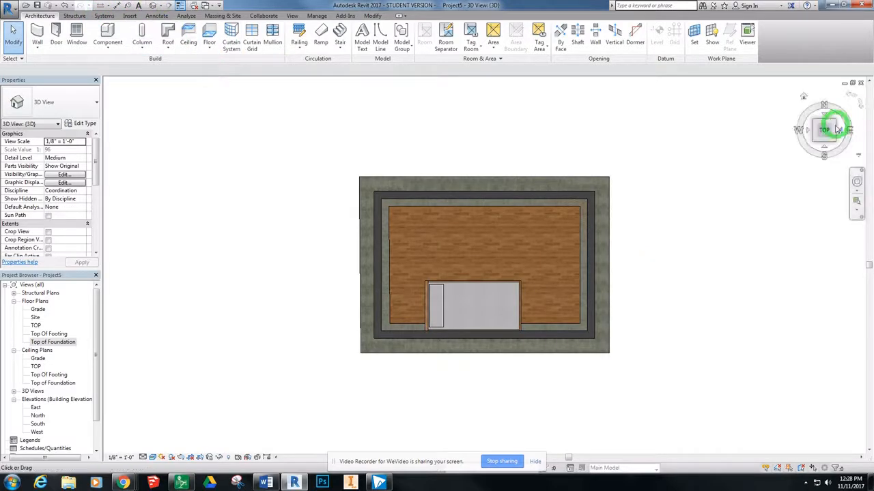
left_click(817, 140)
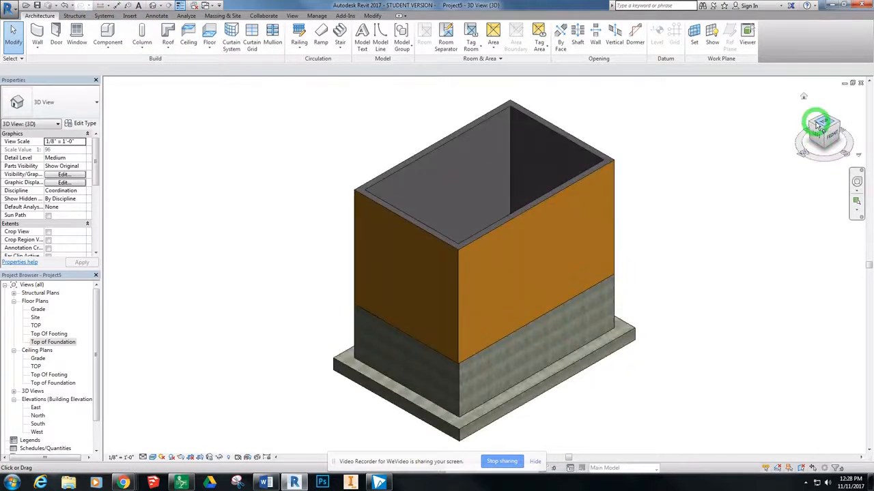
left_click(819, 123)
left_click(823, 131)
left_click(622, 193)
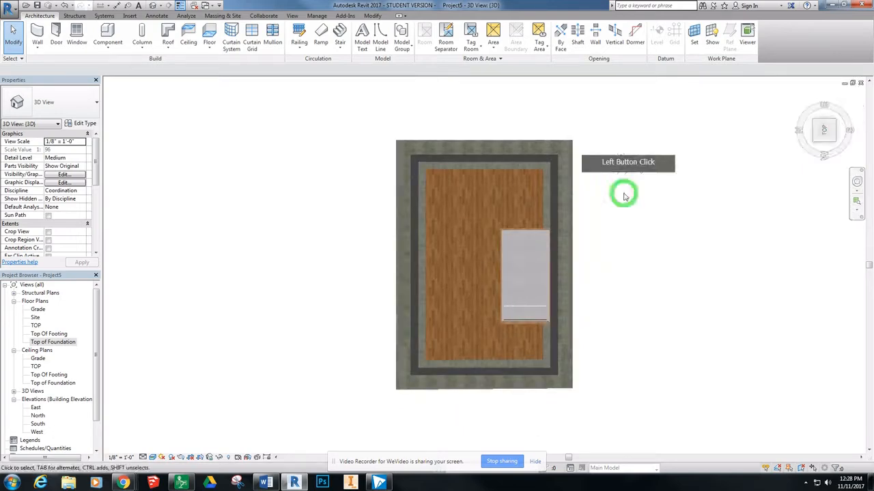
middle_click_drag(511, 214, 597, 173, "shift")
middle_click_drag(455, 234, 513, 232, "shift")
middle_click_drag(730, 208, 527, 241, "shift")
middle_click_drag(735, 181, 661, 182, "shift")
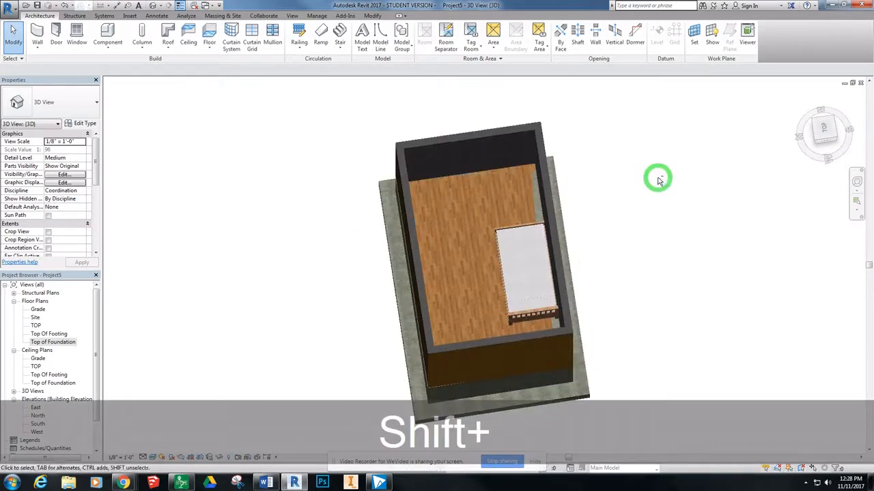
Select the bed in the 3D view and nudge it two increments away from the adjacent wall
left_click(512, 258)
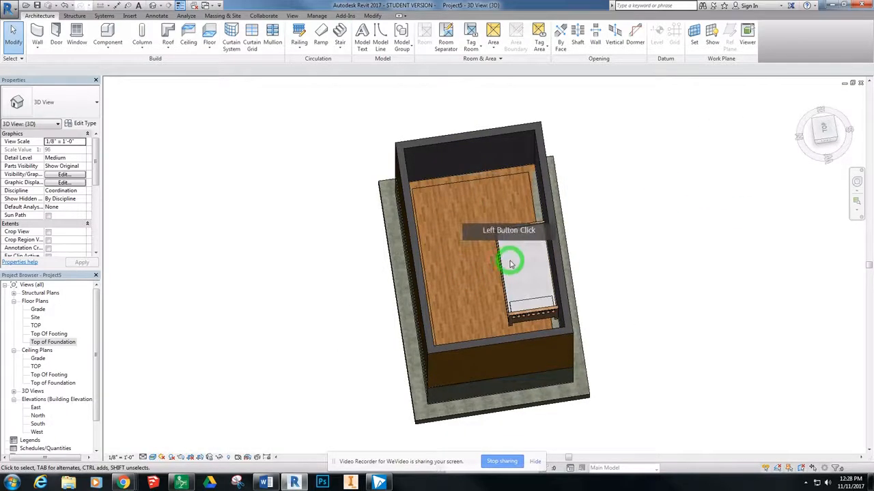
left_click(519, 315)
key("Left")
key("Left")
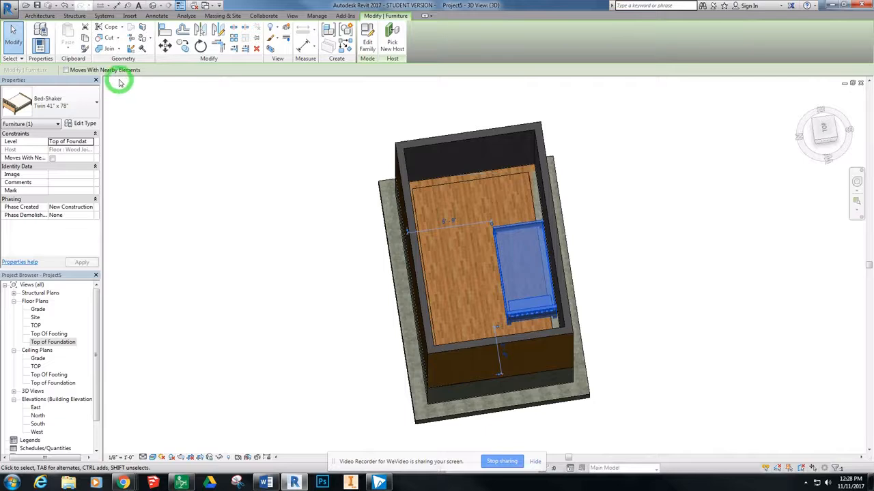
Return to the Top of Foundation floor plan and clear the bed selection
double_click(54, 342)
left_click(108, 39)
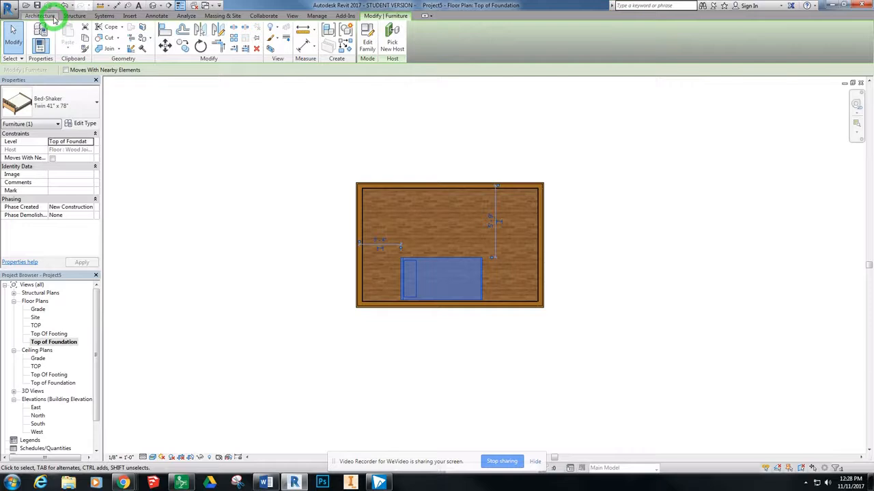
left_click(39, 16)
left_click(297, 30)
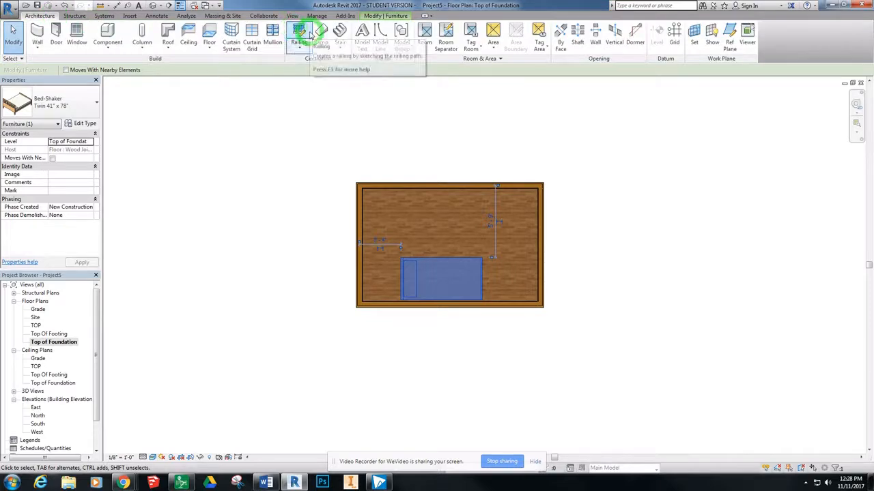
key("Escape")
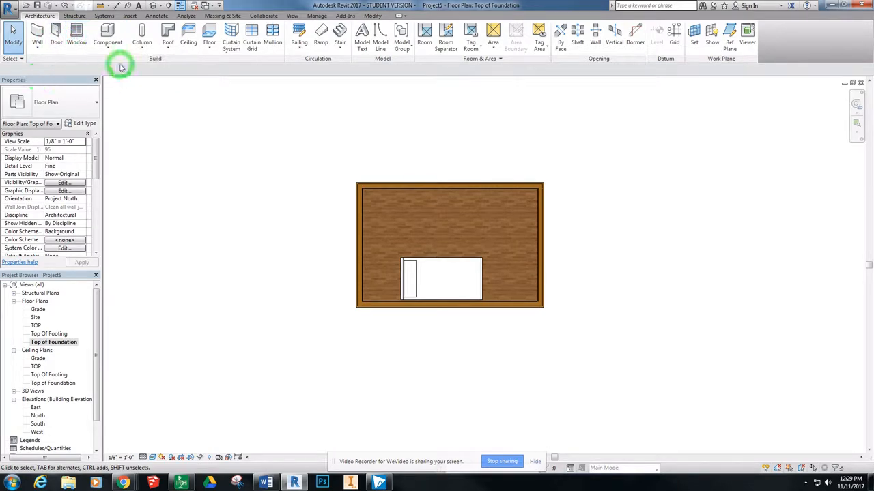
Start placing a window, check the loaded Fixed sizes, and open the US Imperial Windows folder for loading a family
left_click(76, 34)
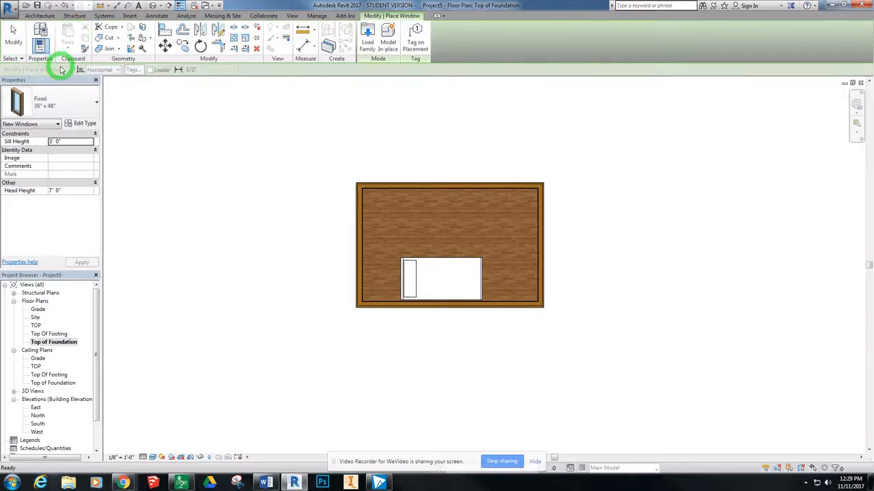
left_click(58, 109)
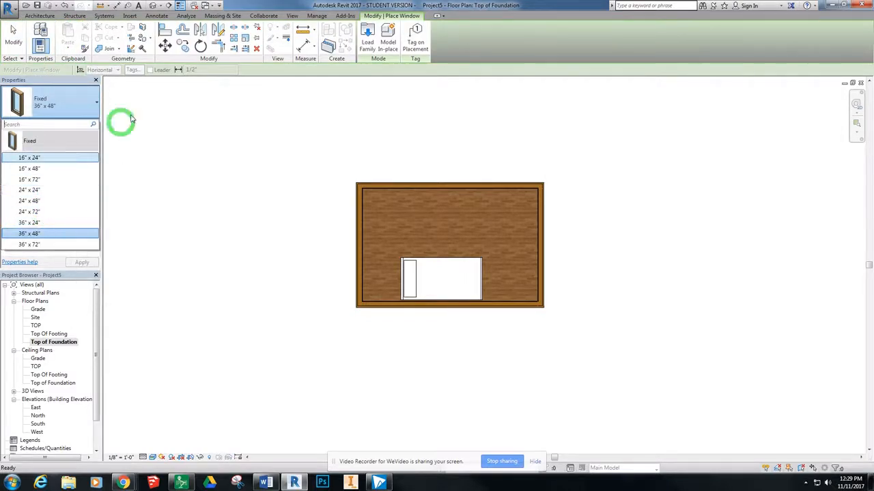
left_click(368, 34)
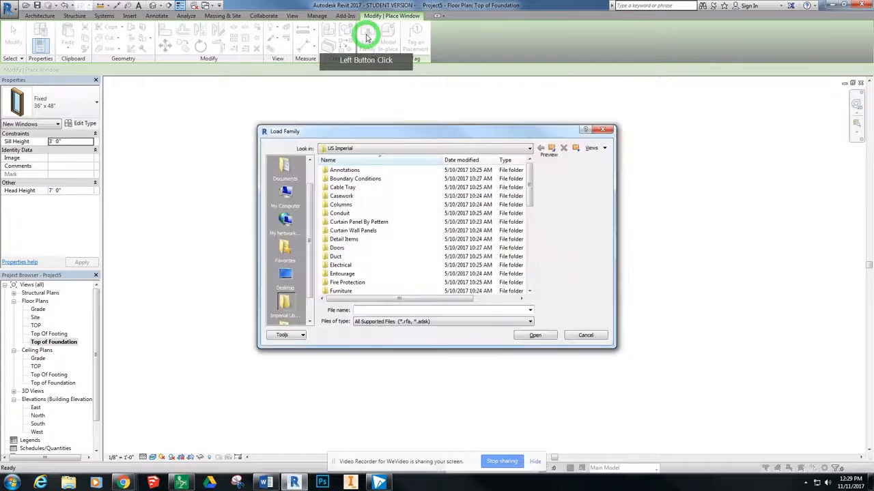
left_click_drag(528, 178, 527, 273)
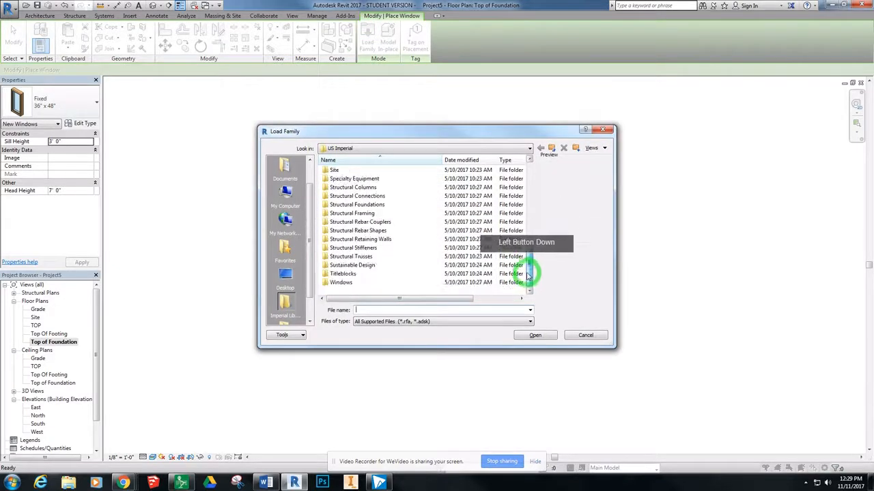
double_click(341, 282)
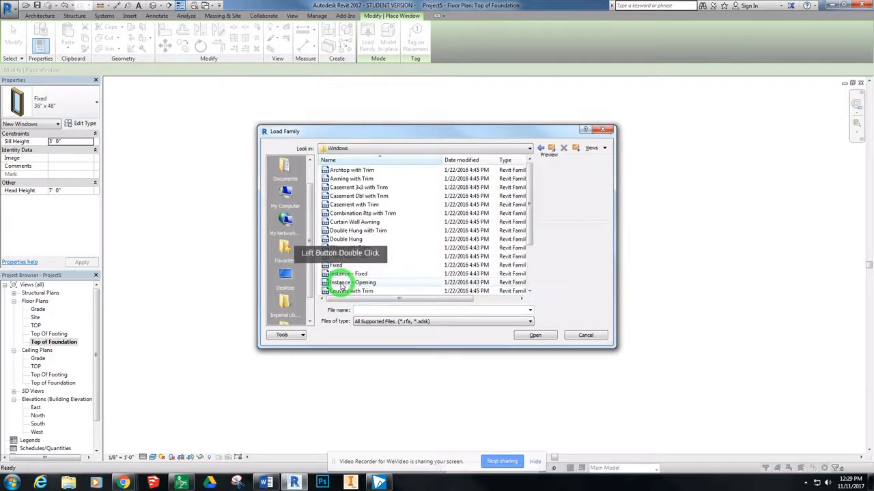
Browse the window families' previews and load the Double Hung with Trim family
left_click(400, 171)
key("Down")
key("Down")
key("Down")
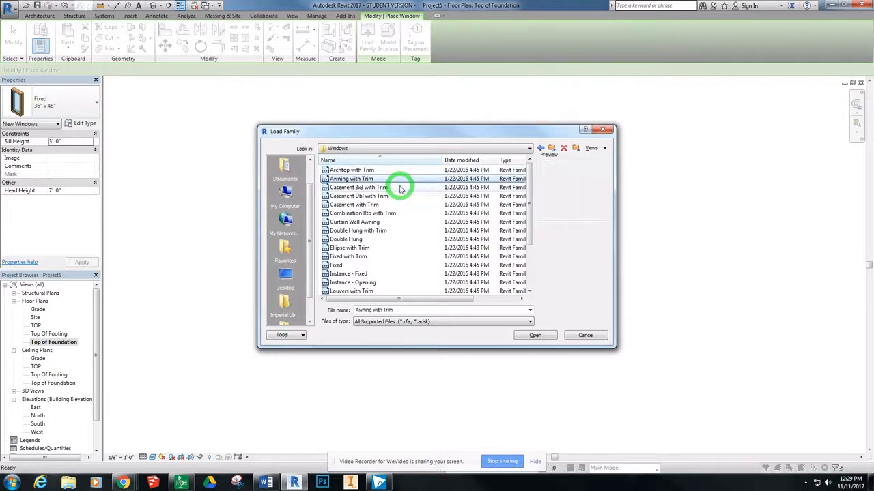
key("Down")
key("Down")
key("Down")
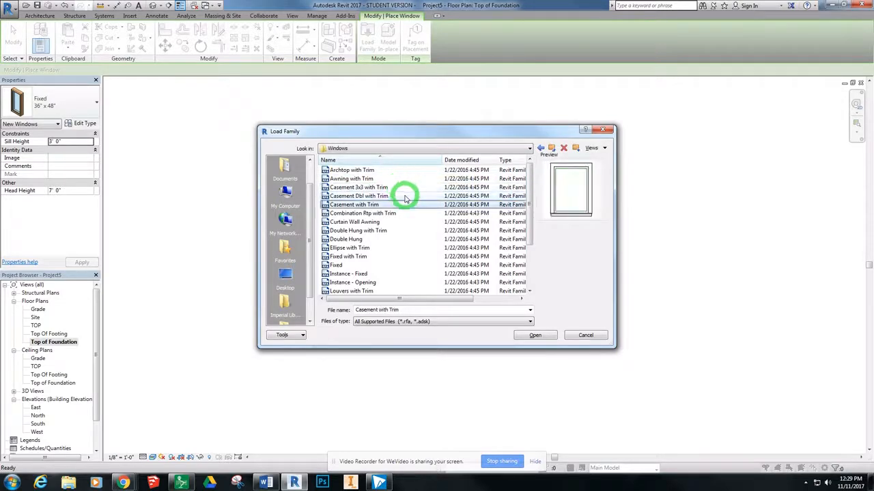
key("Down")
key("Down")
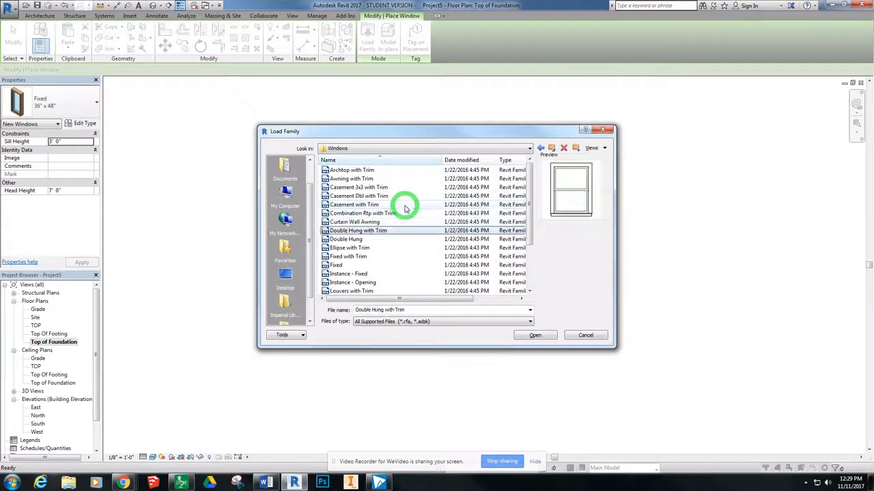
key("Up")
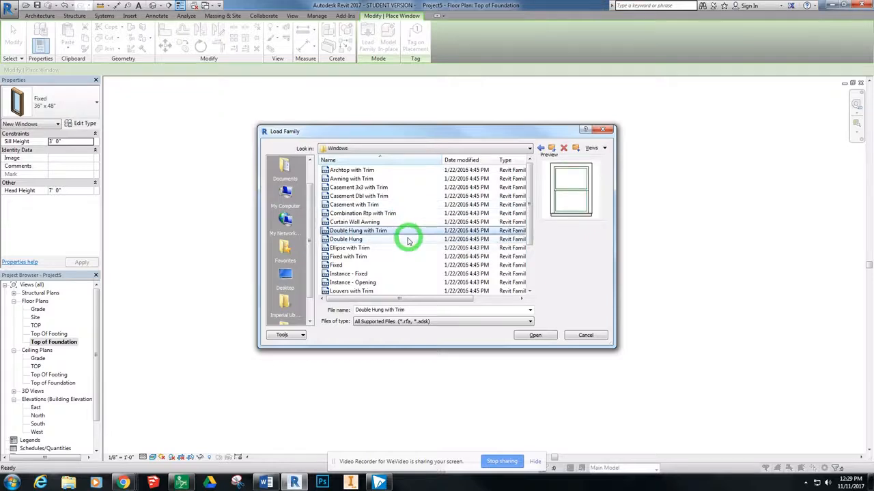
left_click(536, 335)
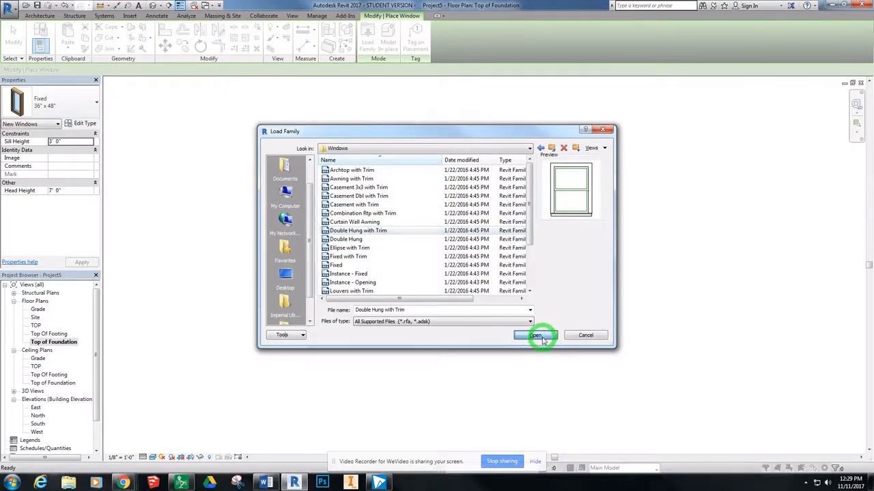
left_click(478, 263)
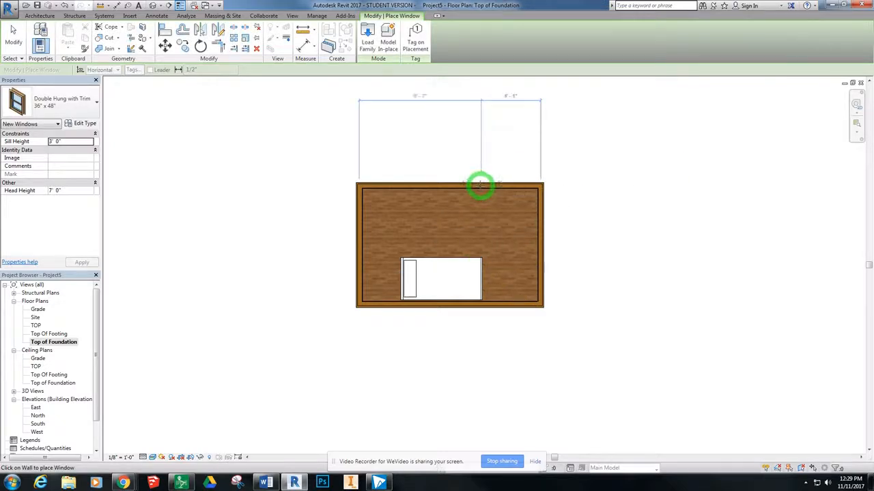
Place a 36" x 72" Double Hung with Trim window at the midpoint of both the north and south walls
scroll(458, 185, "up", 5)
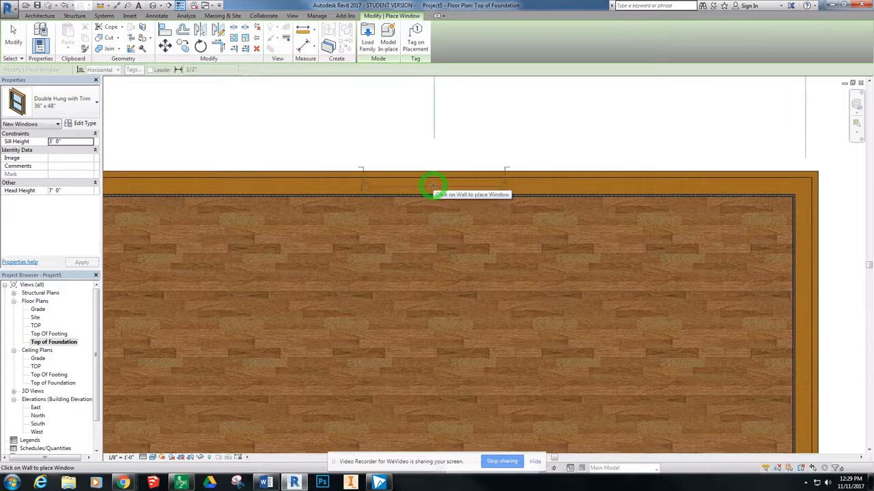
scroll(478, 182, "down", 5)
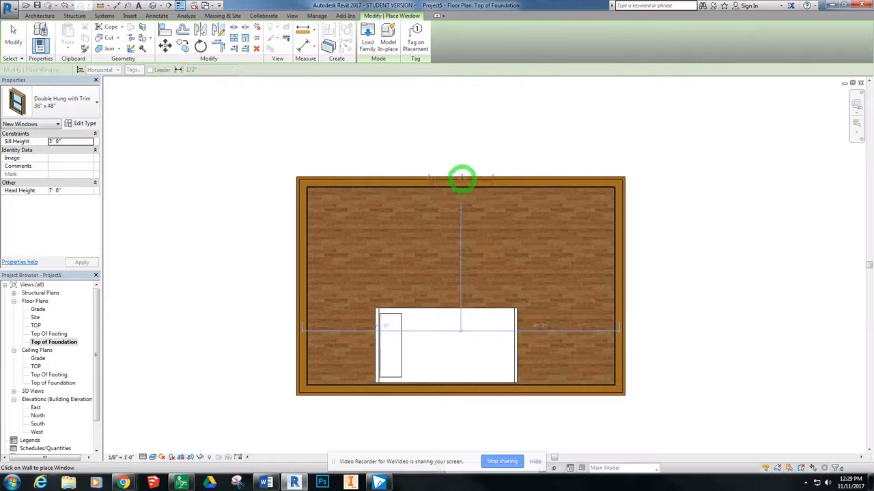
left_click(91, 103)
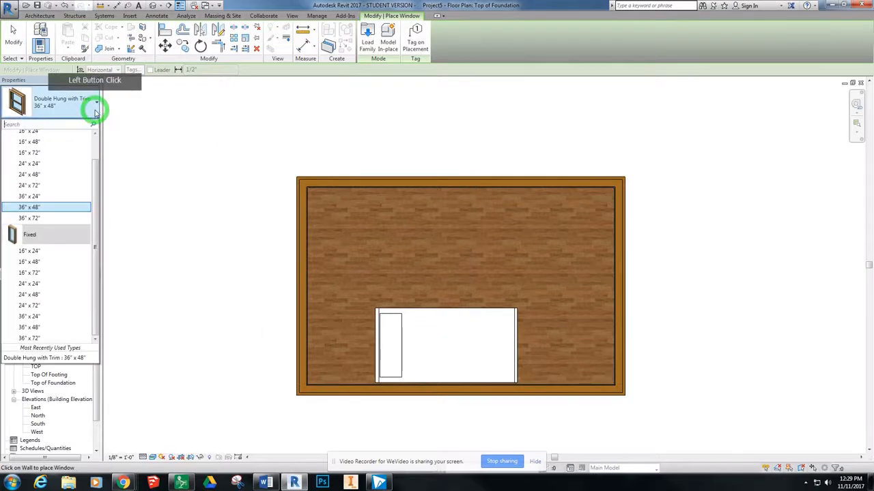
left_click(59, 218)
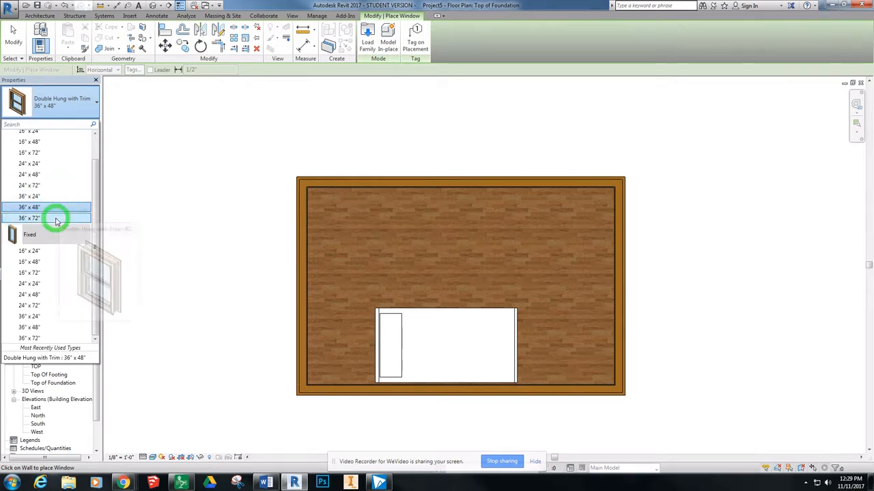
left_click(492, 192)
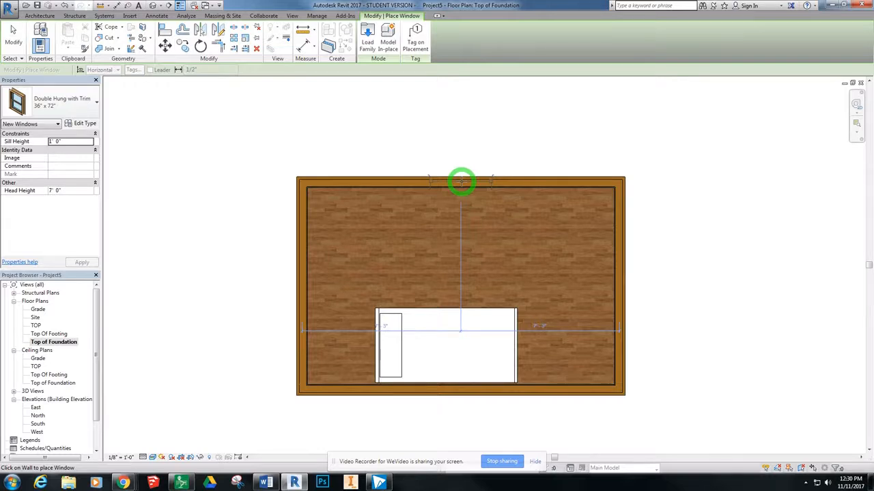
left_click(462, 181)
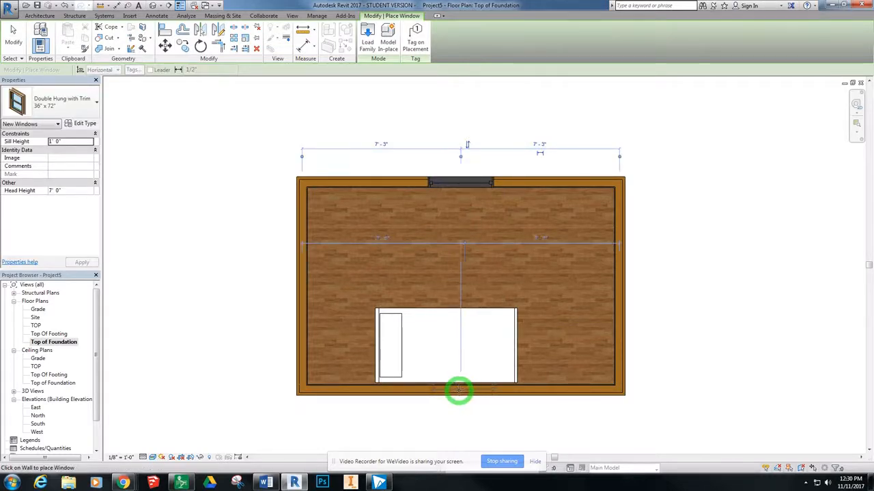
left_click(458, 390)
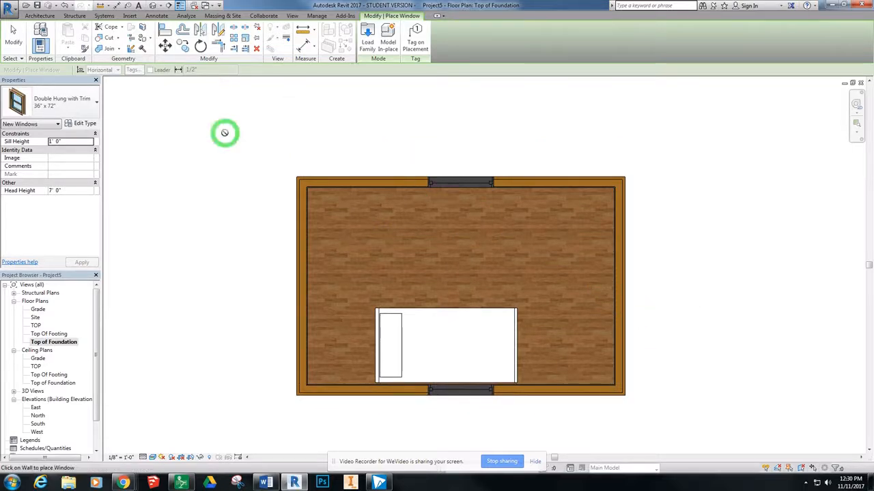
key("Escape")
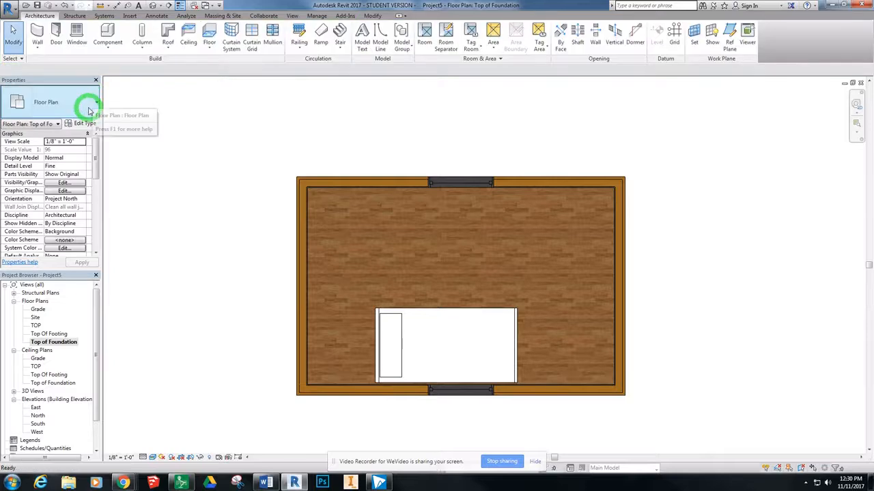
left_click(77, 34)
left_click(93, 101)
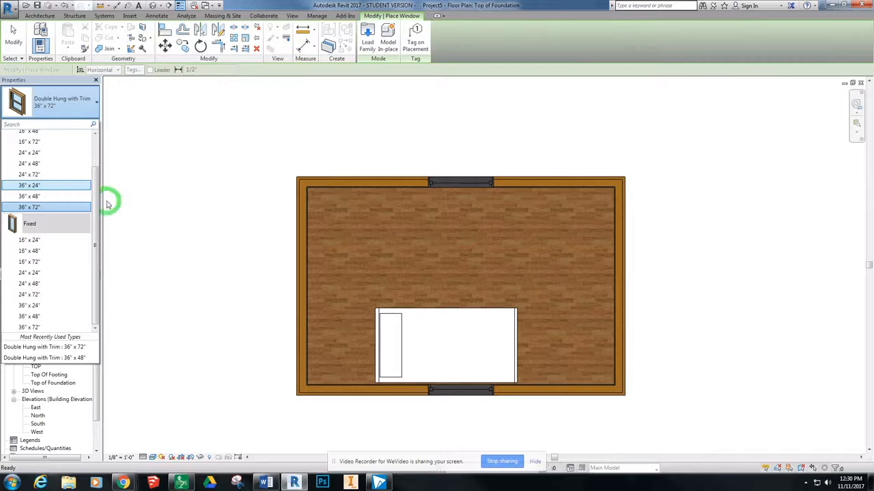
left_click(170, 235)
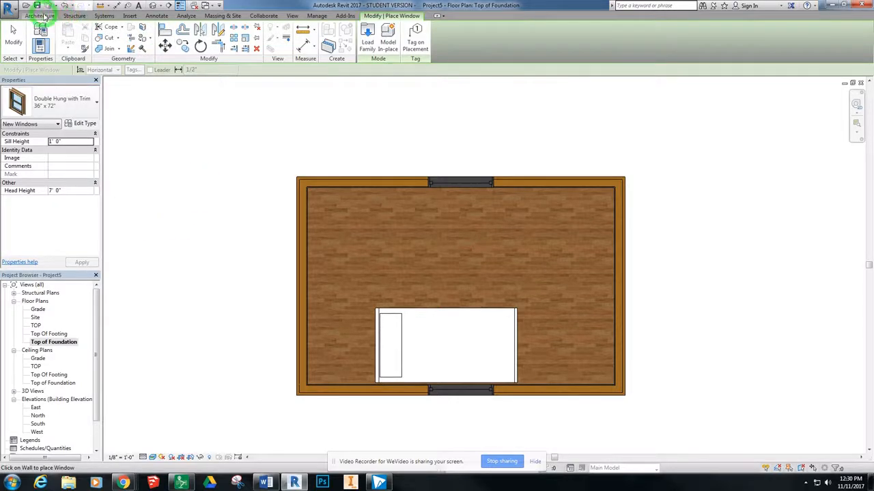
Start placing a door, check the loaded Single-Flush sizes, and open the US Imperial Doors Residential folder for loading a family
left_click(42, 16)
left_click(57, 33)
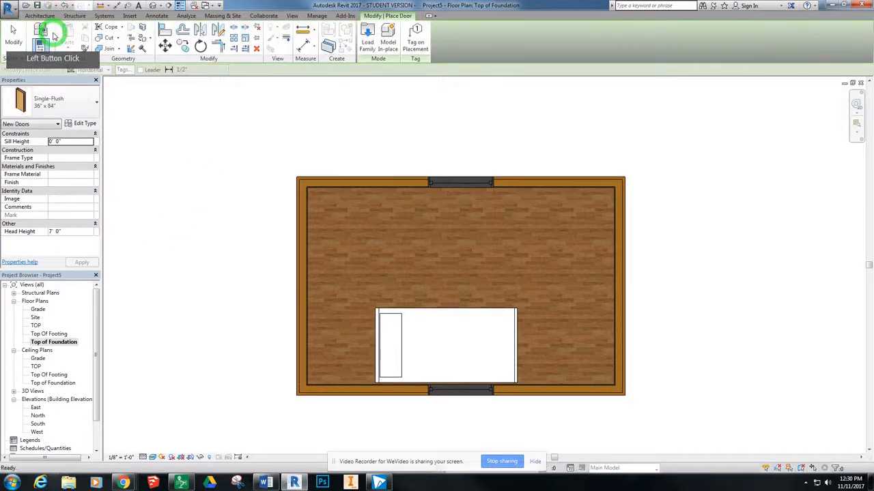
left_click(66, 100)
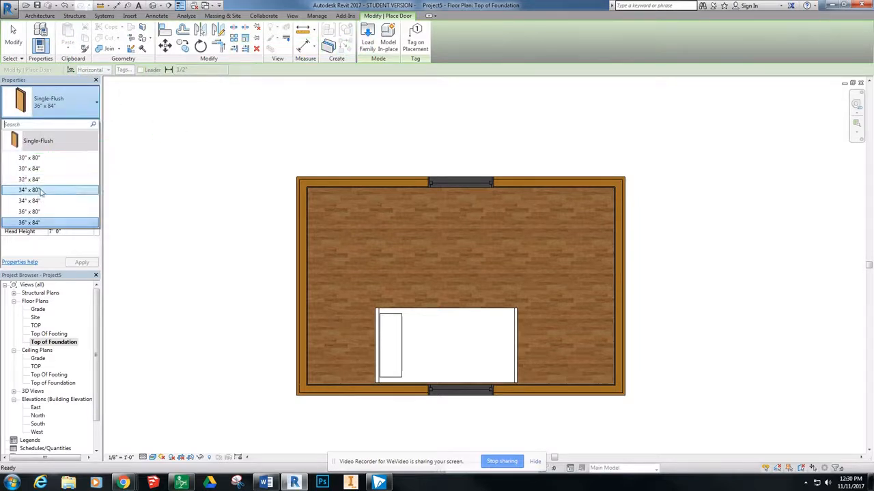
left_click(362, 43)
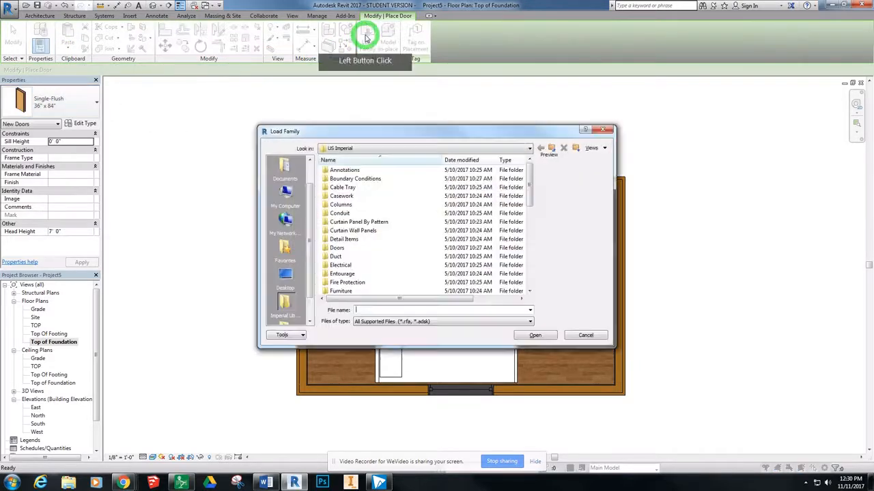
double_click(376, 247)
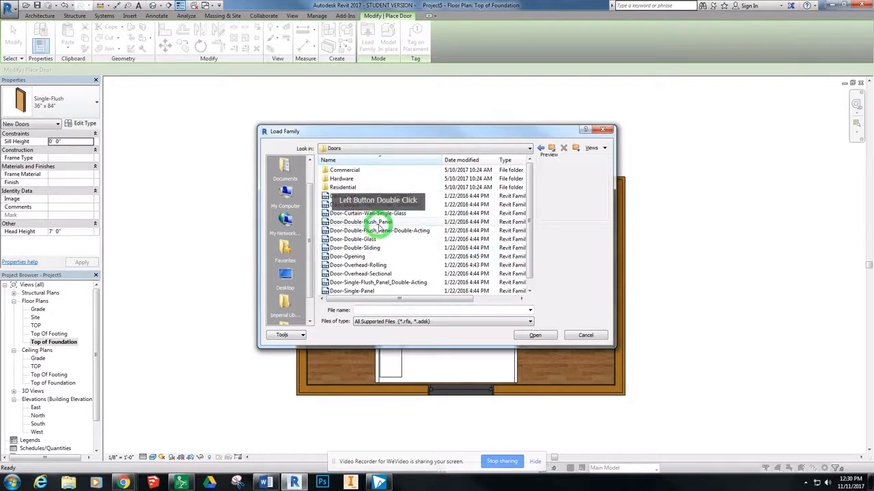
left_click(386, 188)
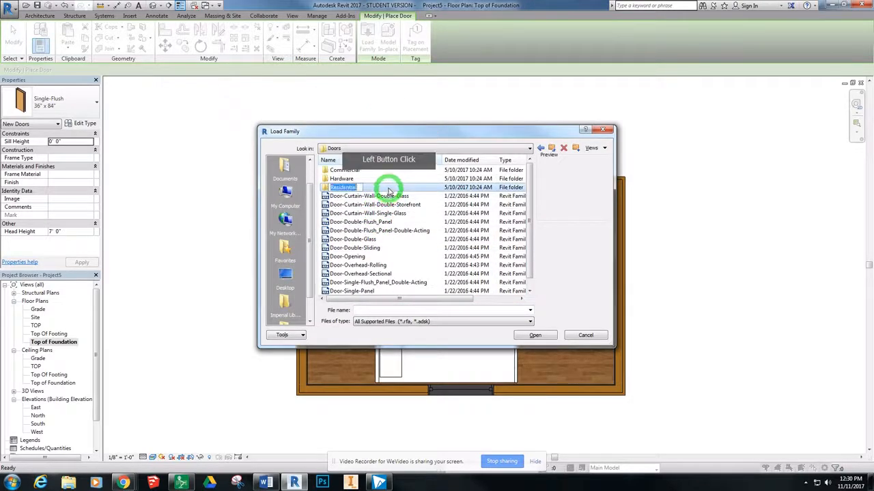
double_click(369, 187)
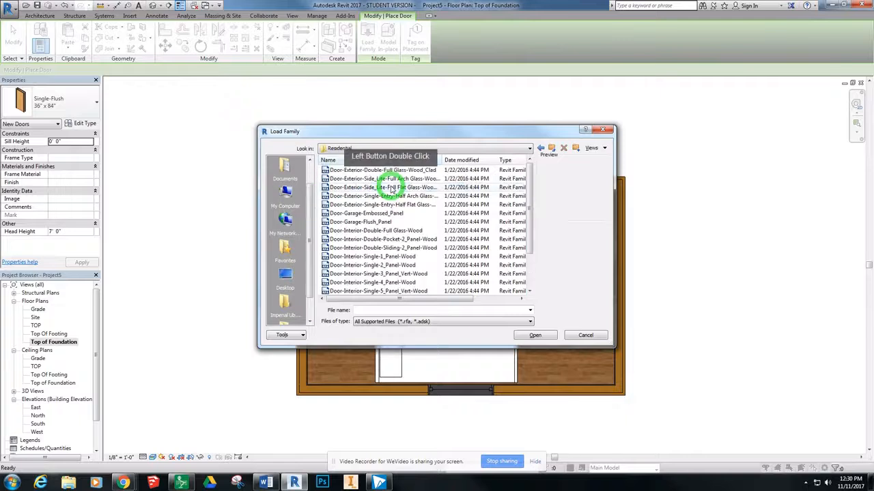
Browse the residential doors' previews and load the Door-Exterior-Single-Entry-Half Flat Glass-Wood_Clad family in the 36" x 80" type
left_click(406, 171)
key("Down")
key("Down")
key("Down")
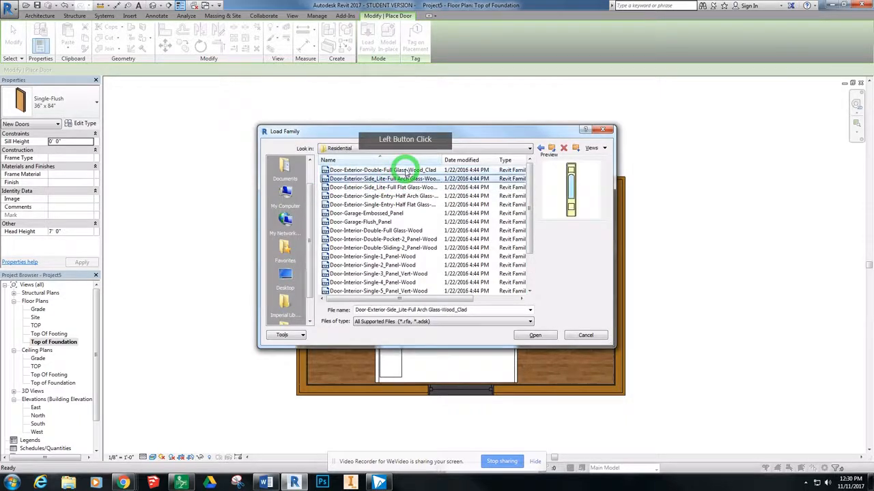
key("Down")
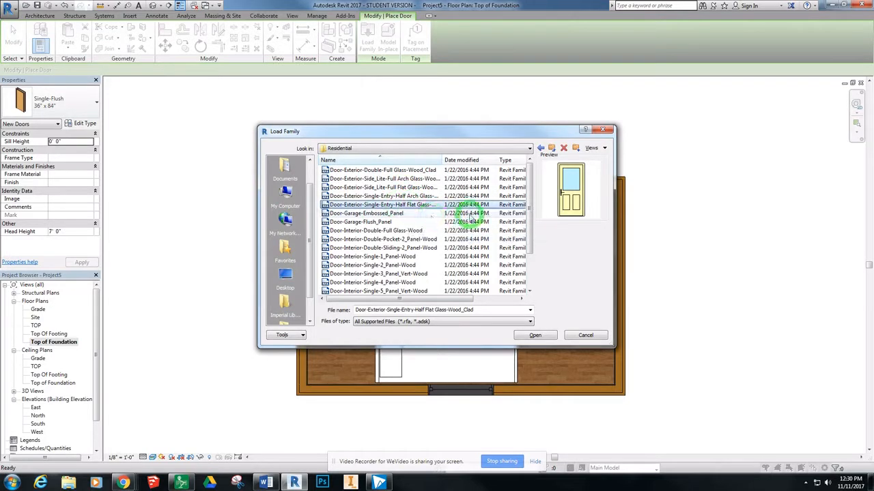
left_click(542, 337)
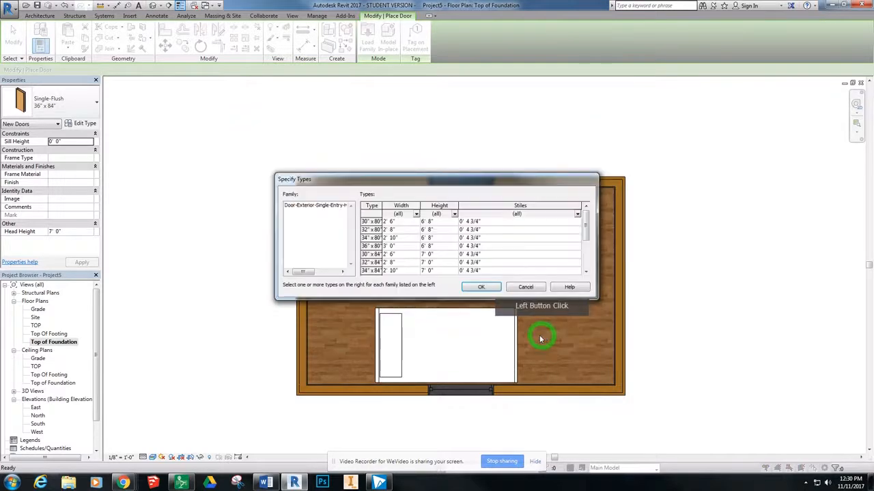
left_click(481, 287)
left_click(230, 248)
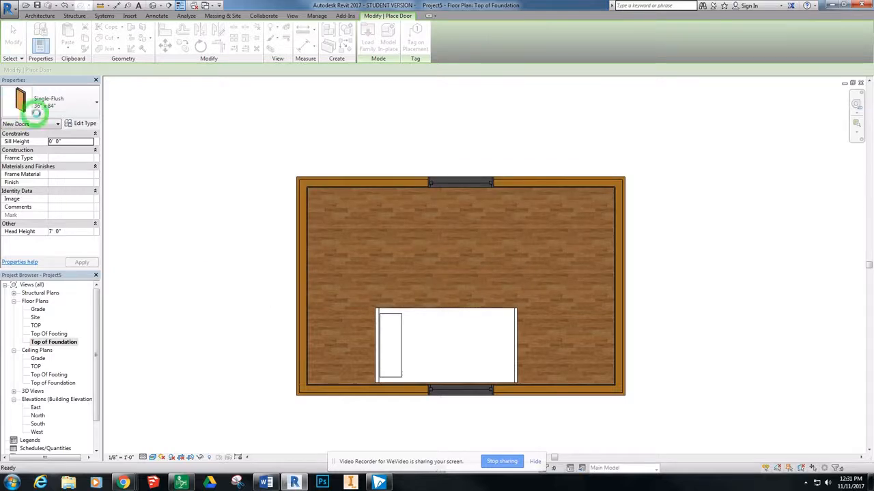
Place the 36" x 80" half flat glass exterior door at the middle of the west wall, 4'-9" from each side, swinging outward
left_click(56, 107)
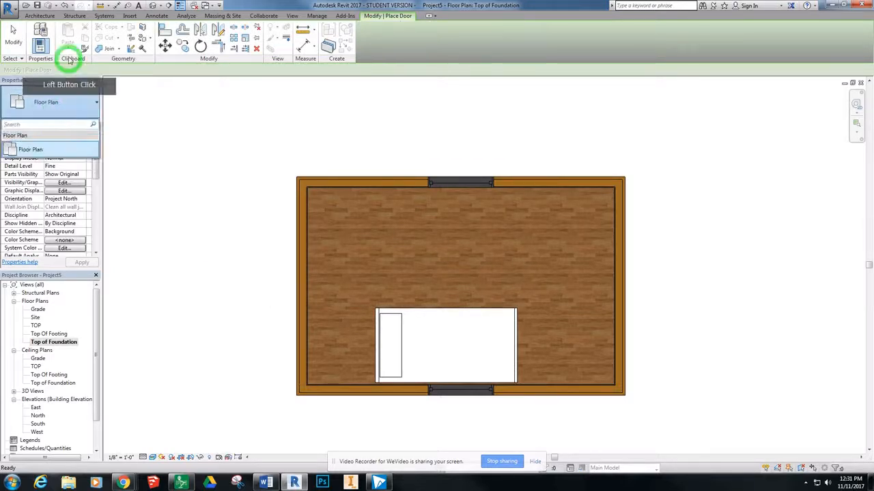
left_click(40, 15)
left_click(56, 35)
left_click(68, 112)
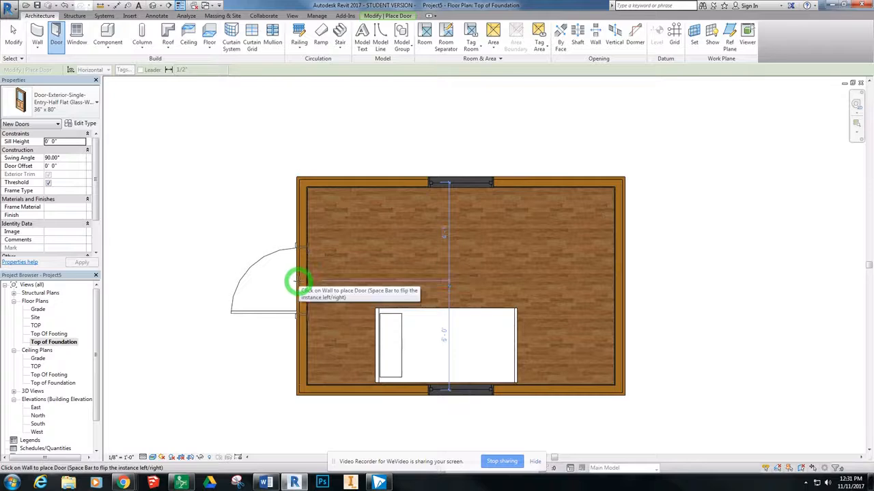
left_click(78, 102)
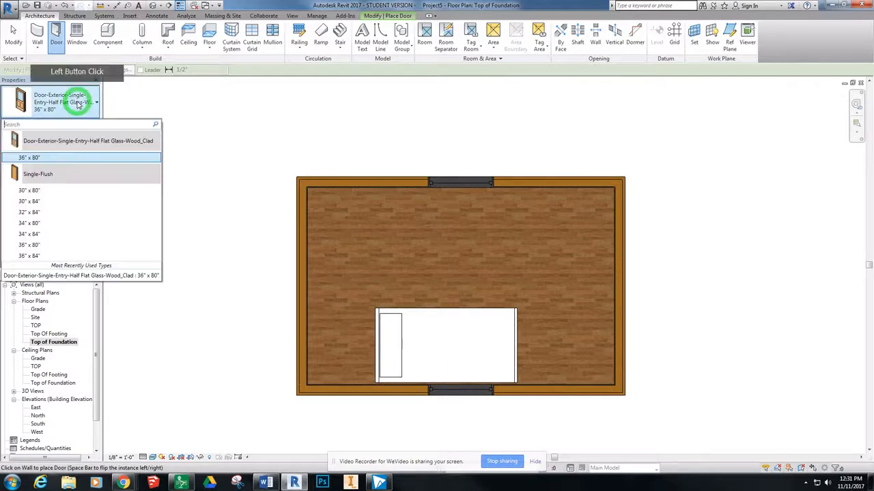
left_click(82, 157)
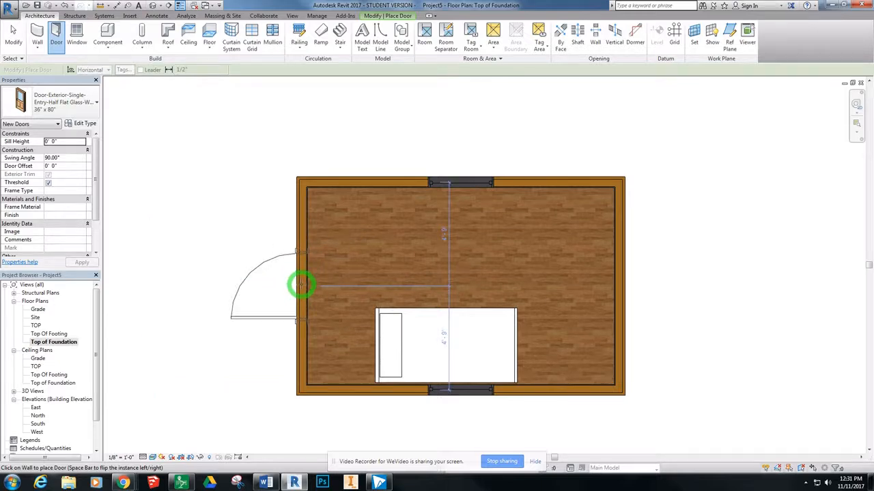
left_click(301, 286)
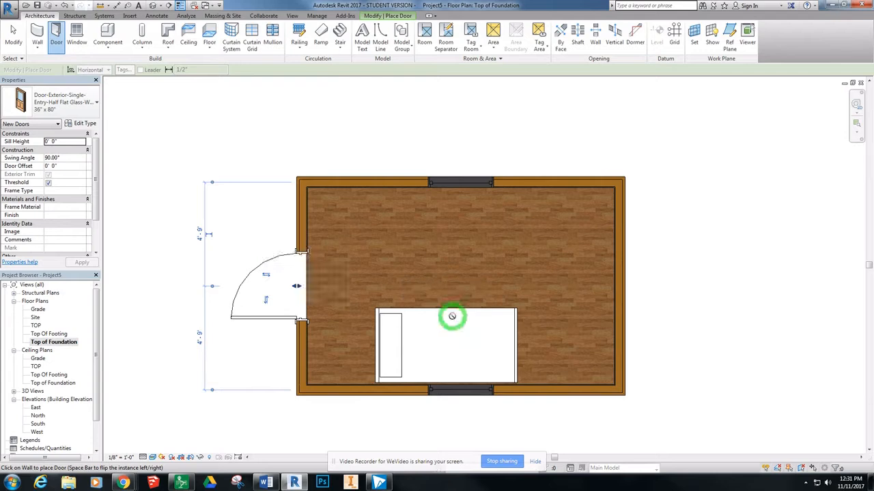
Inspect the placed door and windows in the 3D view from opposite corners, and return to the Top of Foundation floor plan
left_click(153, 6)
left_click_drag(822, 131, 837, 143)
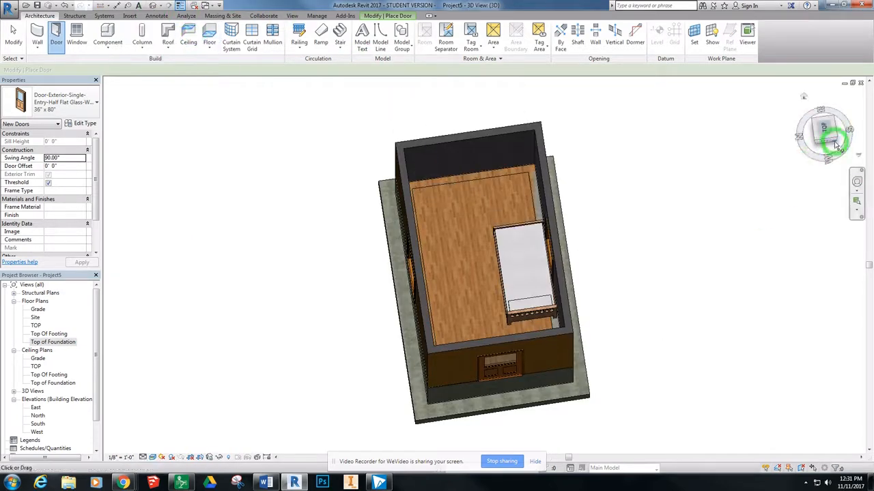
left_click(836, 138)
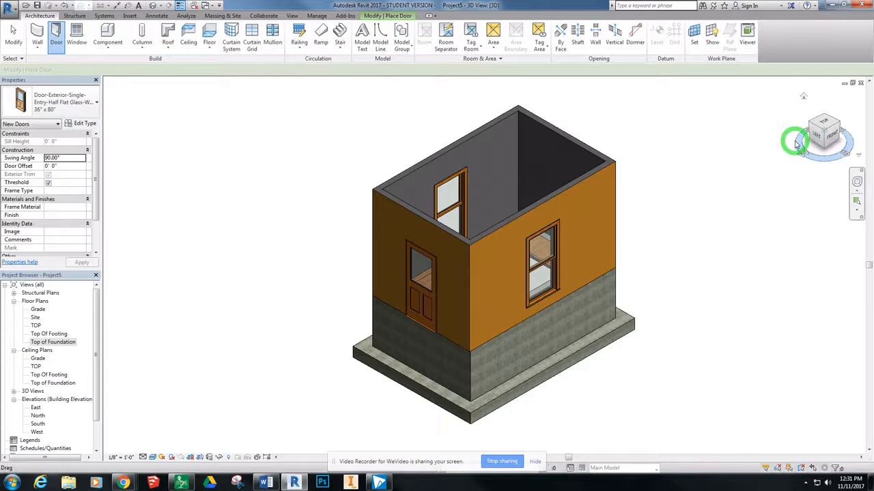
left_click(812, 126)
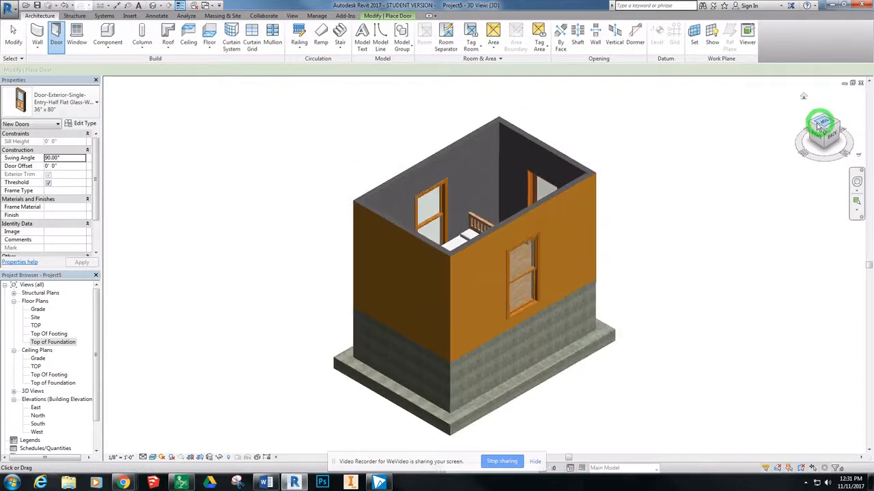
left_click(63, 345)
double_click(62, 342)
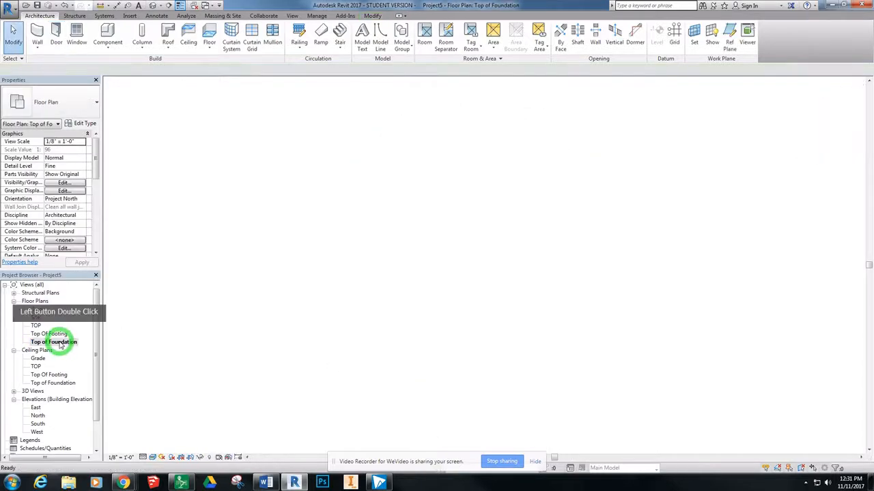
Start placing a component and check the furniture families already loaded in the project
left_click(108, 34)
left_click(54, 100)
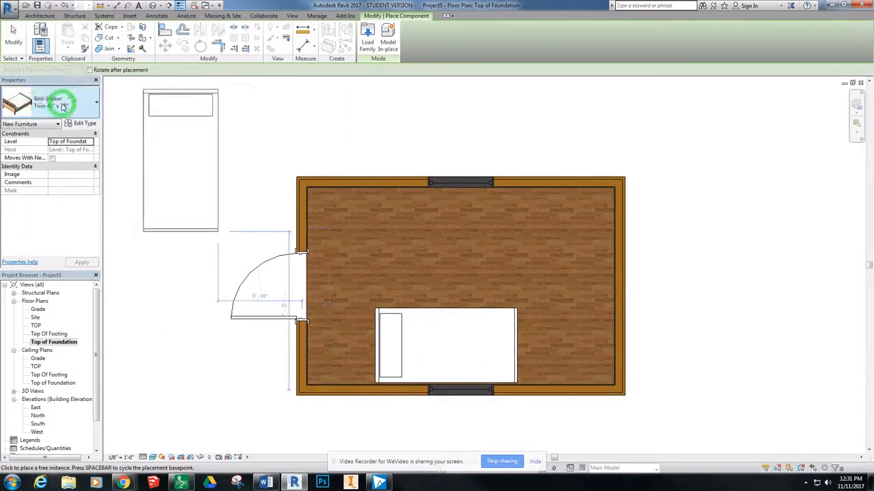
left_click(54, 92)
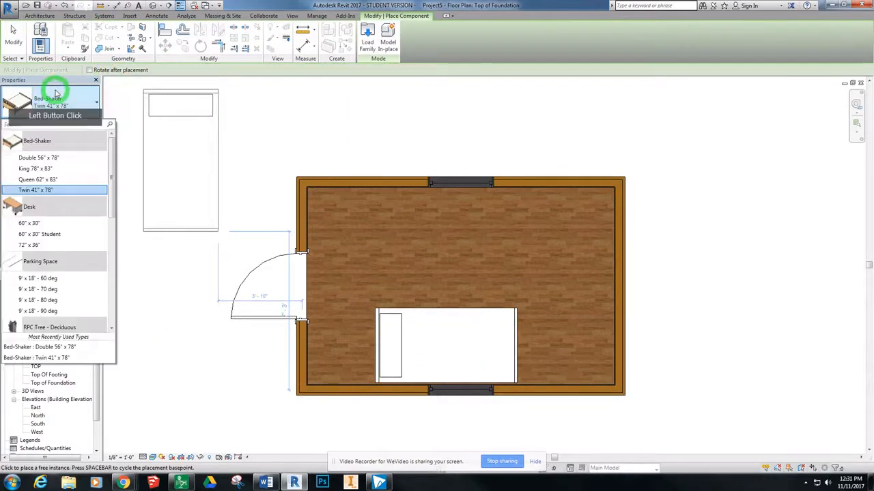
left_click(60, 99)
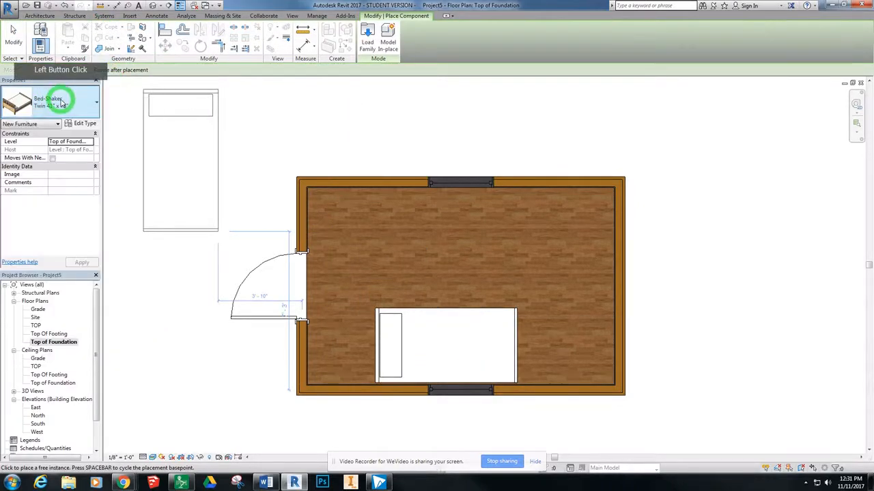
Load the Chair-Breuer family from the US Imperial Furniture Seating folder
left_click(370, 45)
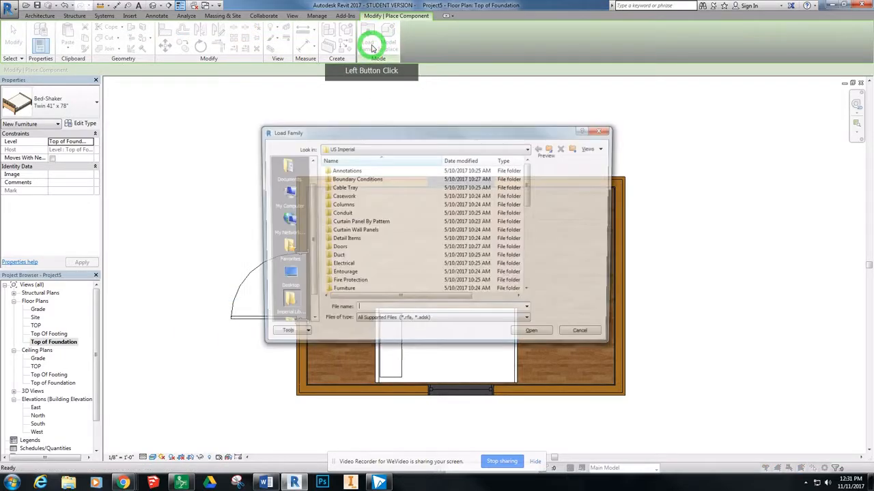
double_click(355, 292)
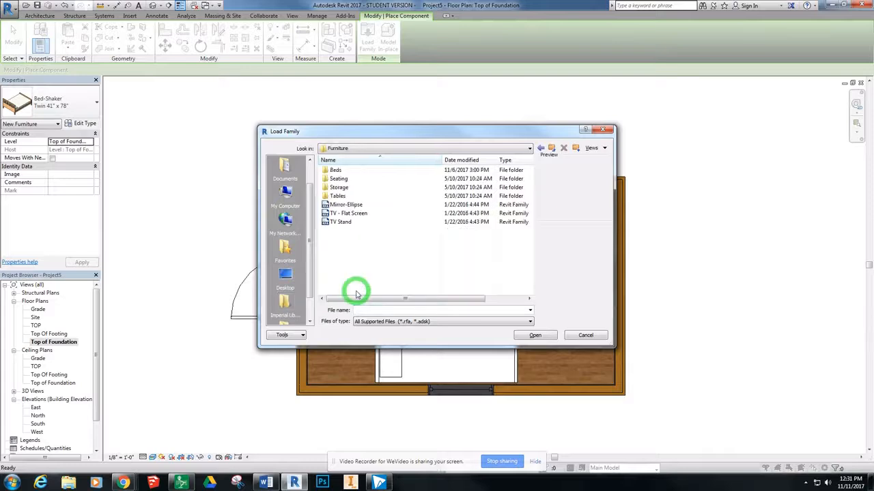
double_click(363, 179)
left_click(371, 178)
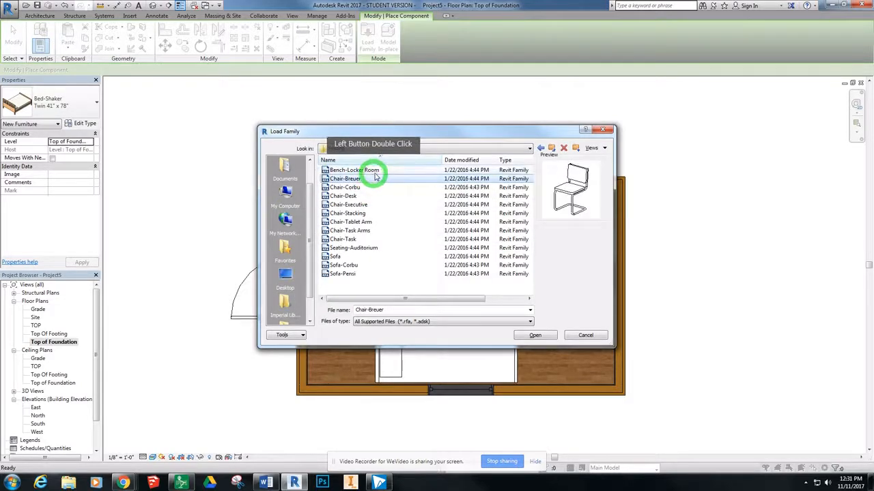
left_click(377, 171)
left_click(377, 180)
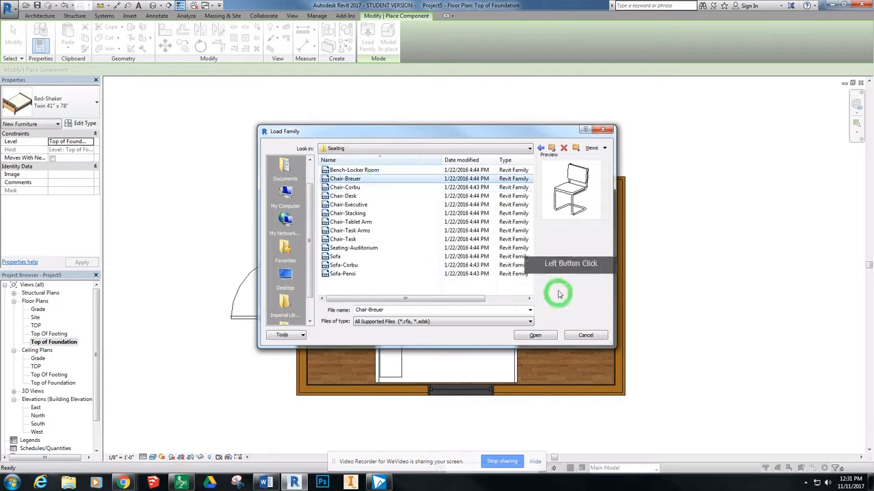
left_click(537, 335)
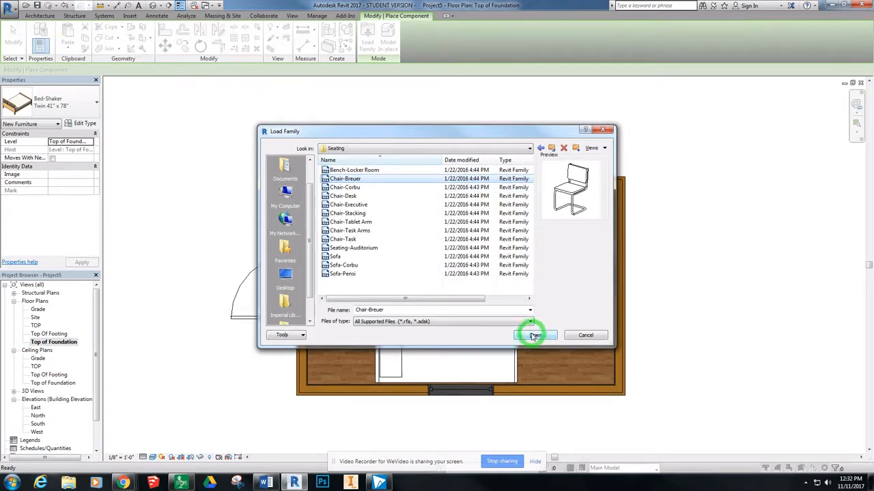
left_click(535, 335)
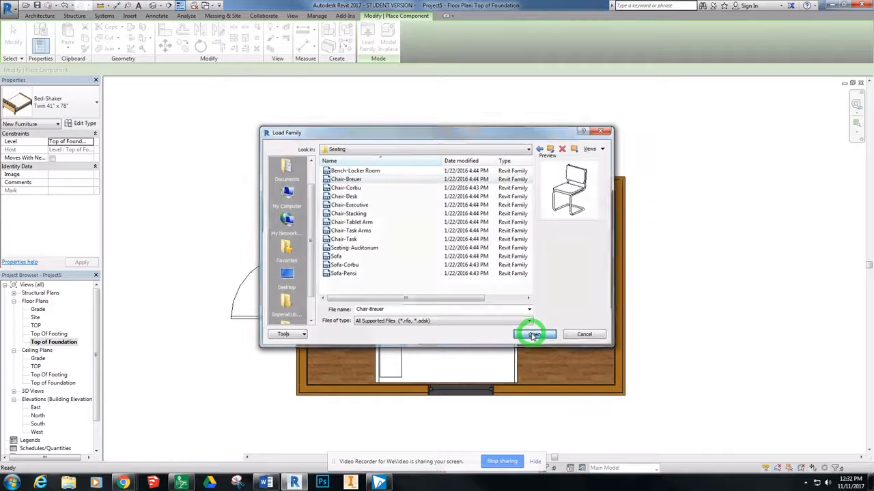
Place two Breuer chairs side by side in the northeast corner with backs to the north wall, and a third facing the north window
left_click(53, 137)
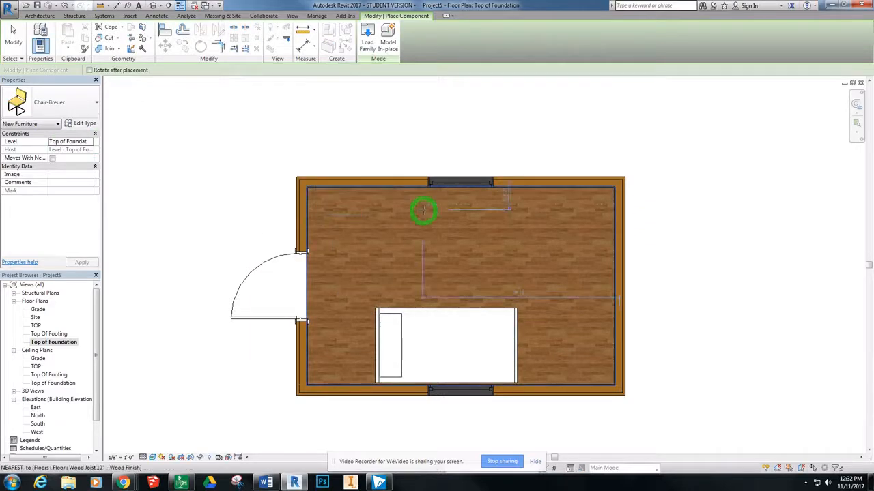
left_click(559, 210)
left_click(530, 210)
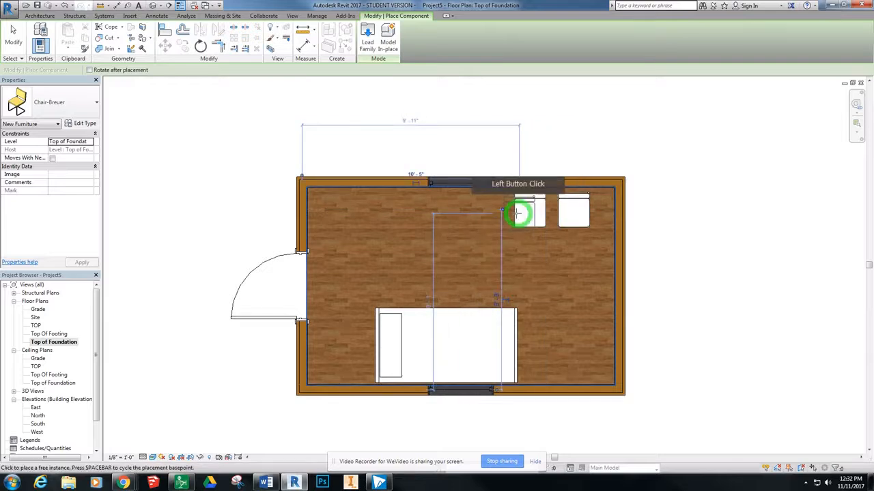
left_click(456, 219)
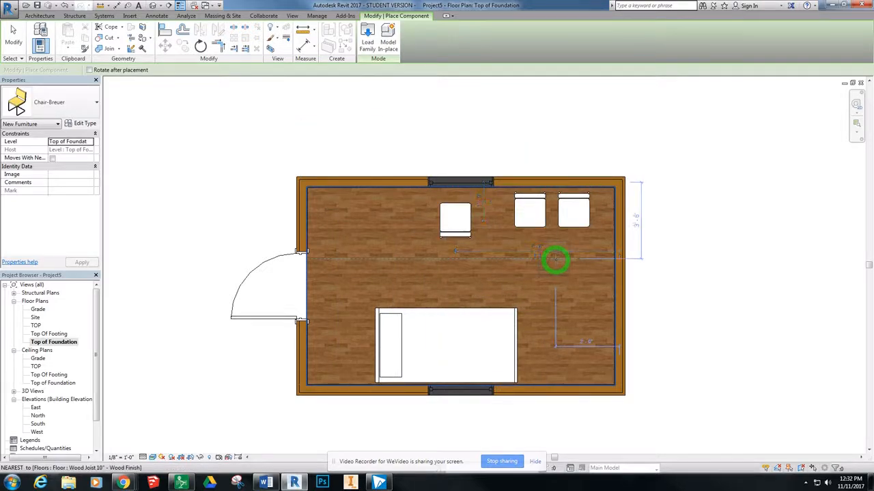
key("Escape")
key("Escape")
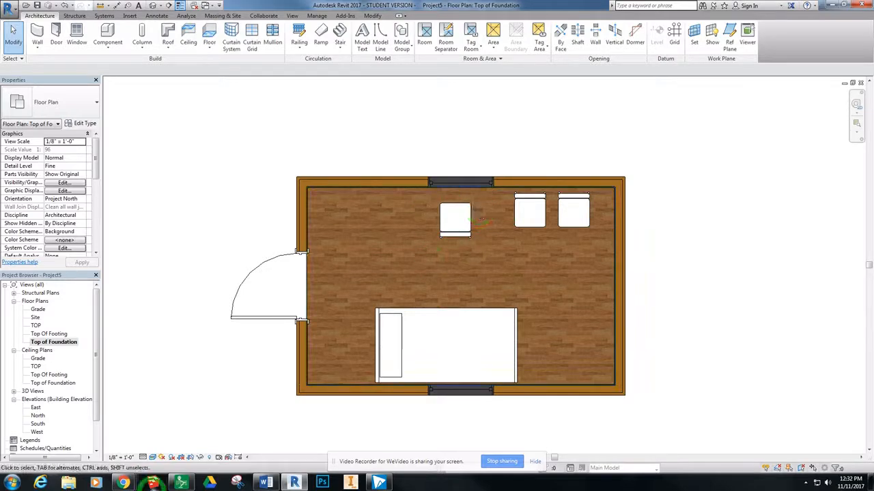
Switch to Windows Explorer, open the Google Drive folder and bring the Parmetric_Fireplace_-__Isokern_Magnum_11136 family into the floor plan
left_click(67, 483)
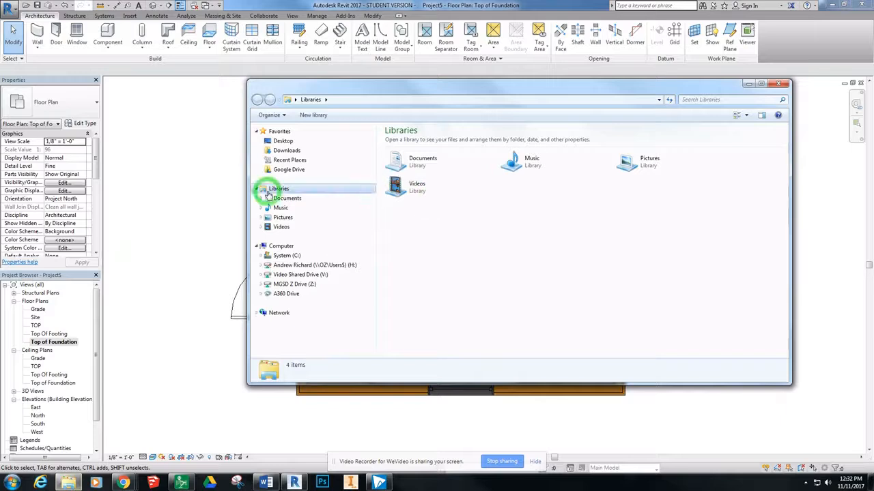
left_click(276, 171)
left_click_drag(440, 81, 0, 99)
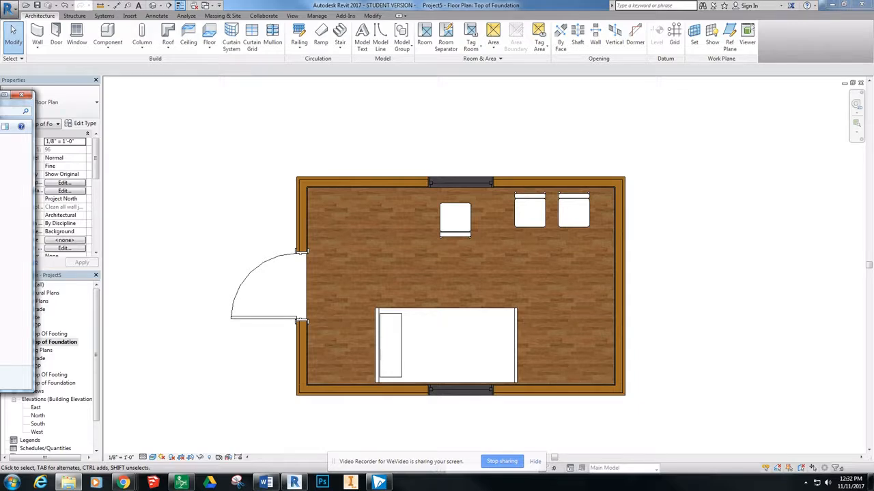
left_click(29, 205)
left_click(422, 259)
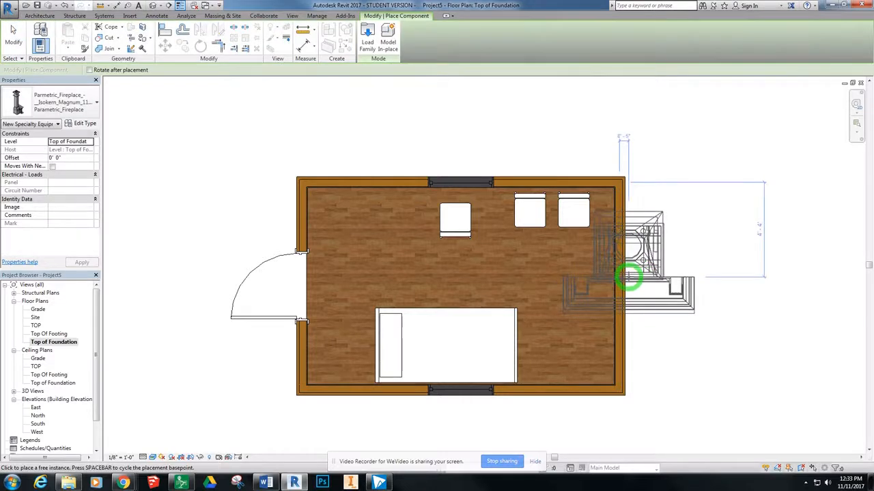
Rotate the fireplace to face the room and place it on the east wall, 4'-7" from the south wall, with its chimney outside
key("space")
key("space")
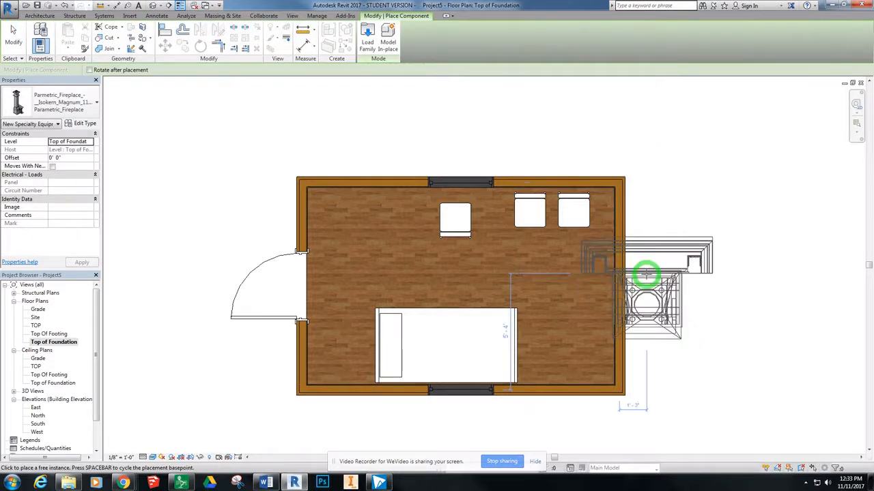
key("space")
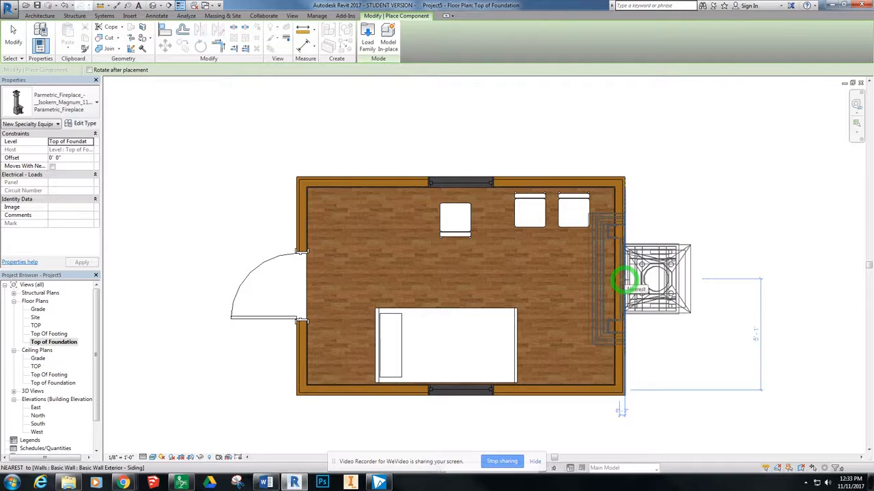
left_click(623, 286)
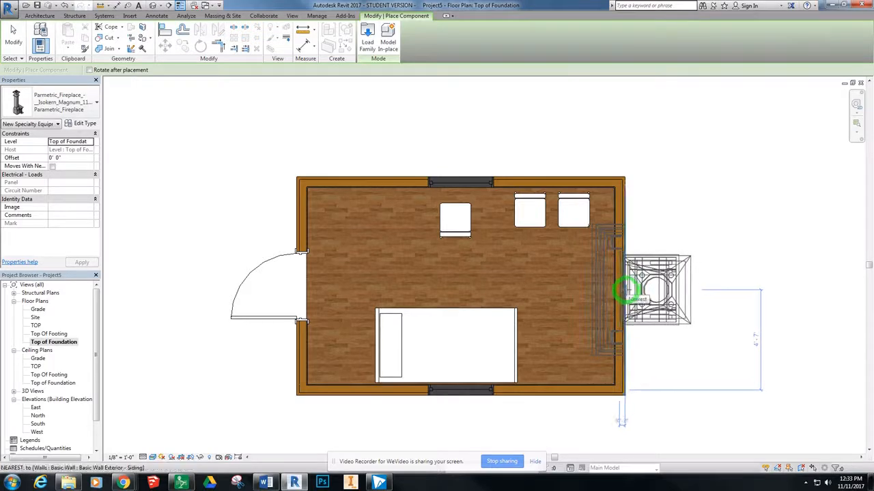
left_click(625, 292)
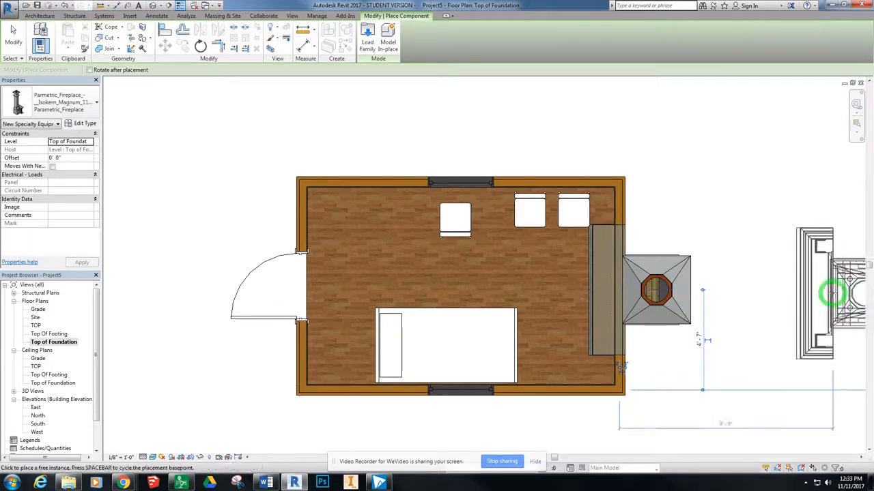
key("Escape")
key("Escape")
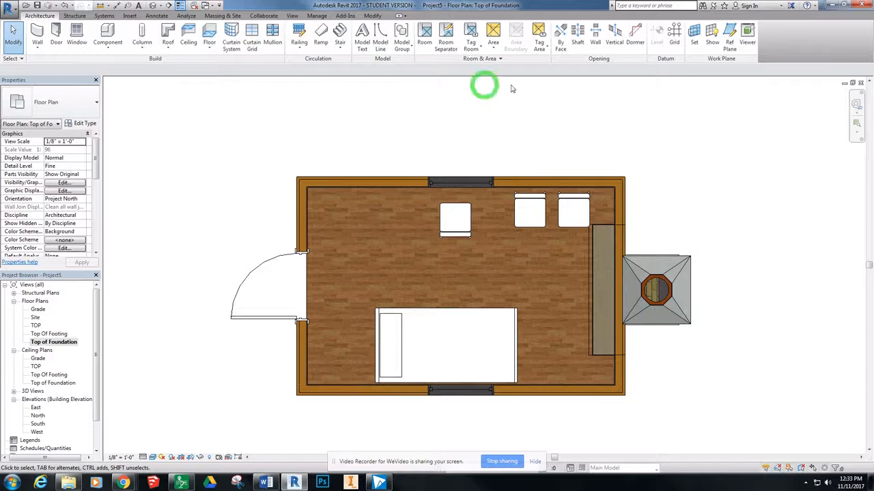
Inspect the fireplace, chimney and chairs in the 3D view from several corners and looking in over the door wall
left_click(153, 6)
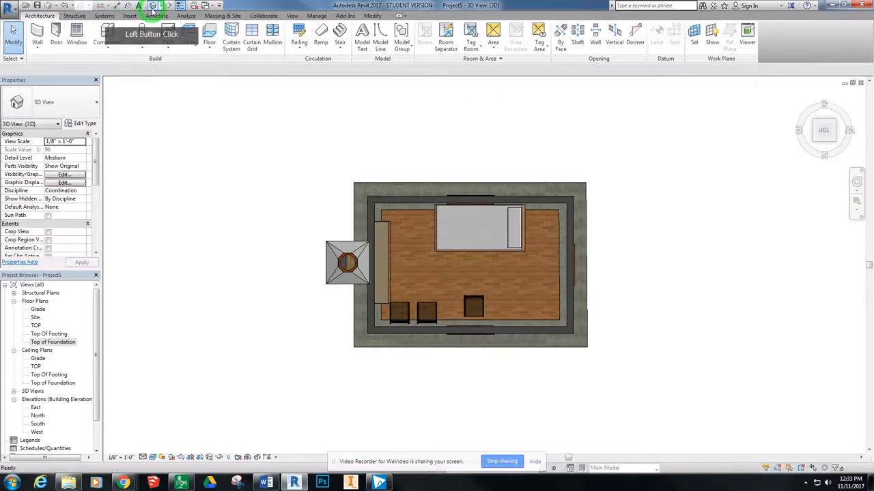
left_click(815, 140)
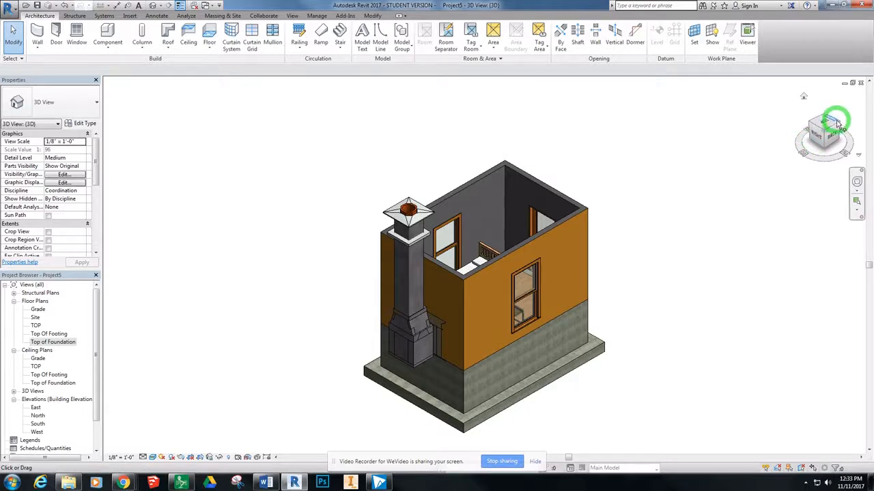
left_click(838, 123)
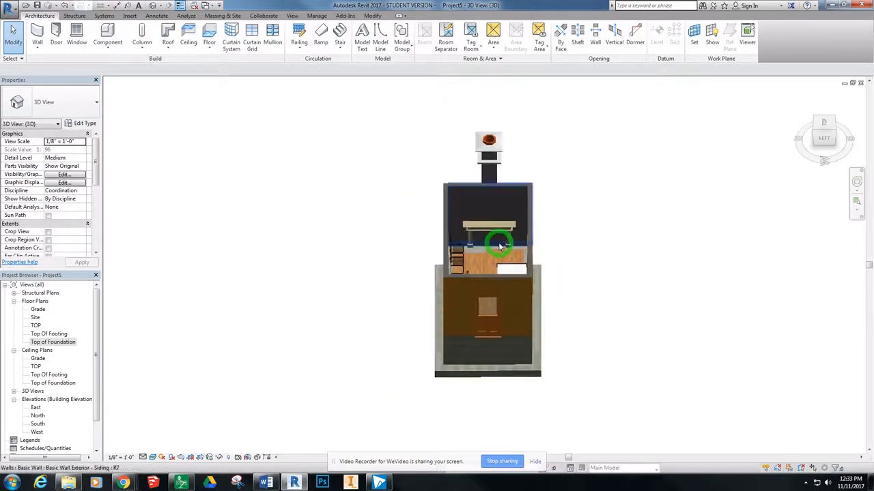
scroll(499, 246, "up", 5)
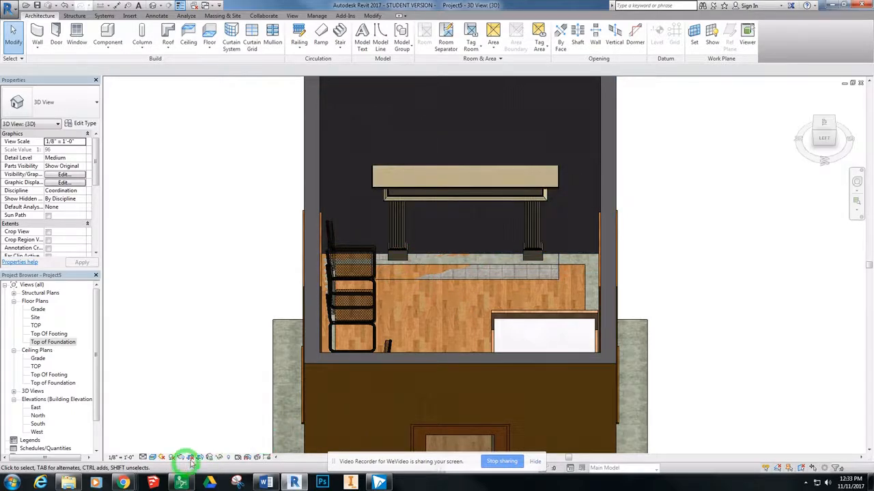
left_click(834, 132)
left_click(802, 134)
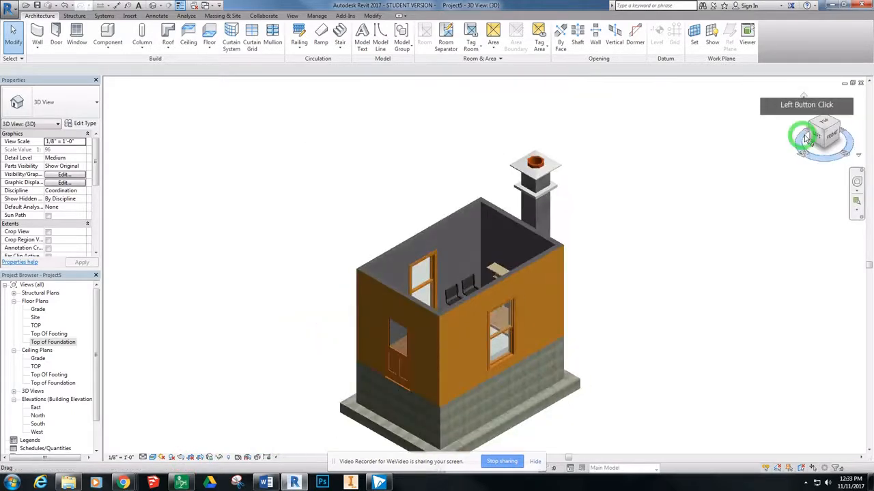
left_click(644, 227)
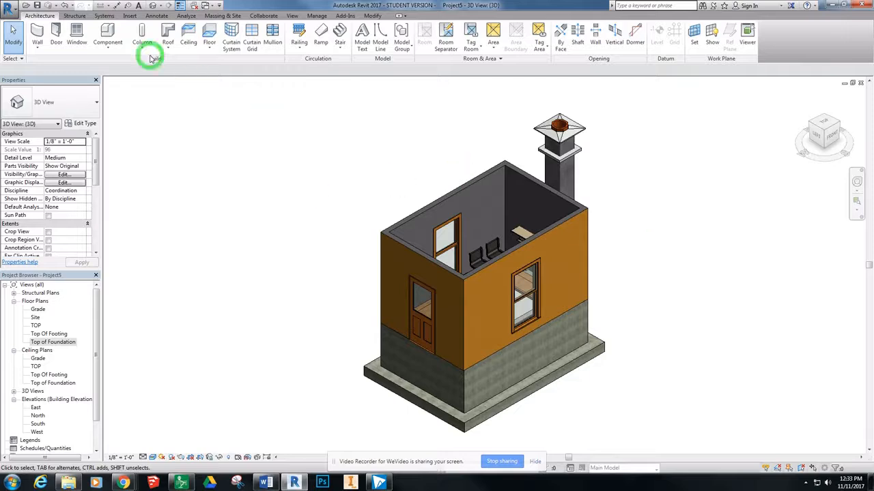
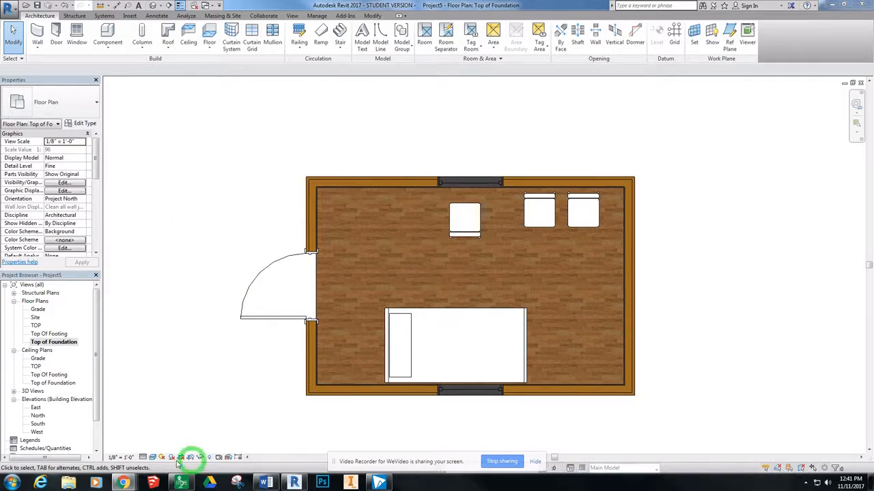
Switch to the Schoology course in Chrome and open the 5.1 Waldens Cabin assignment under Unit 5 - Revit Introduction
left_click(124, 483)
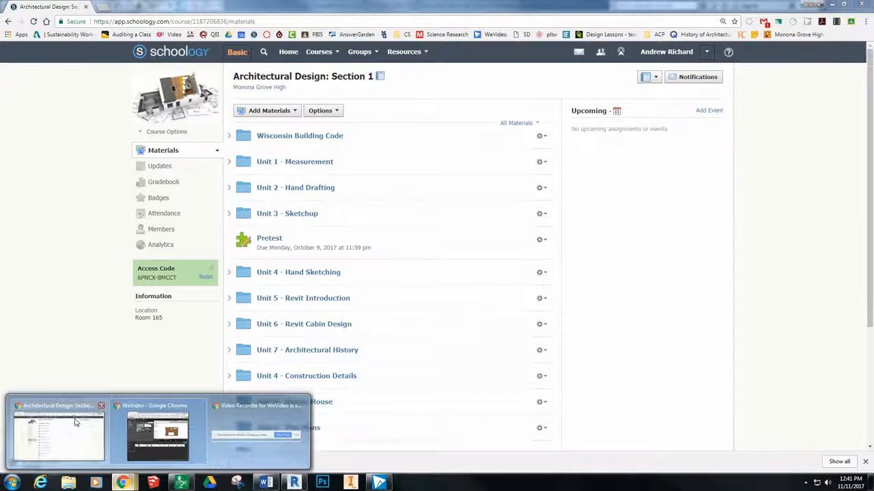
left_click(76, 423)
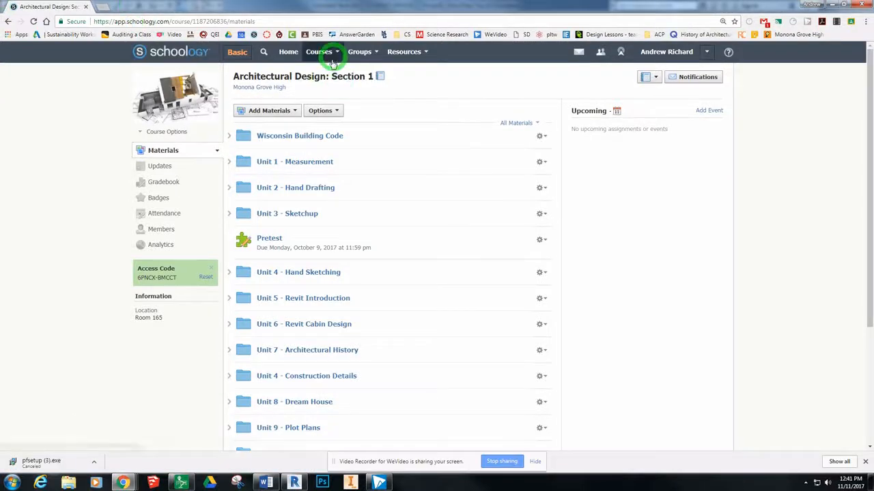
left_click(229, 298)
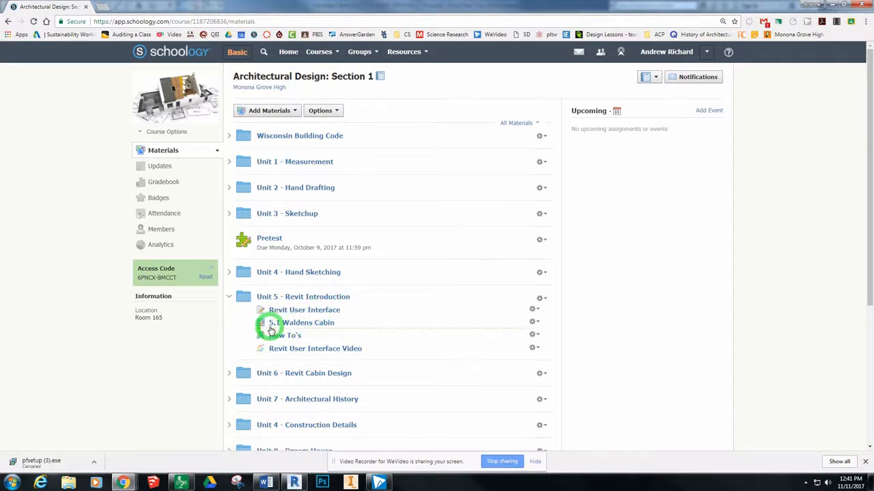
left_click(309, 328)
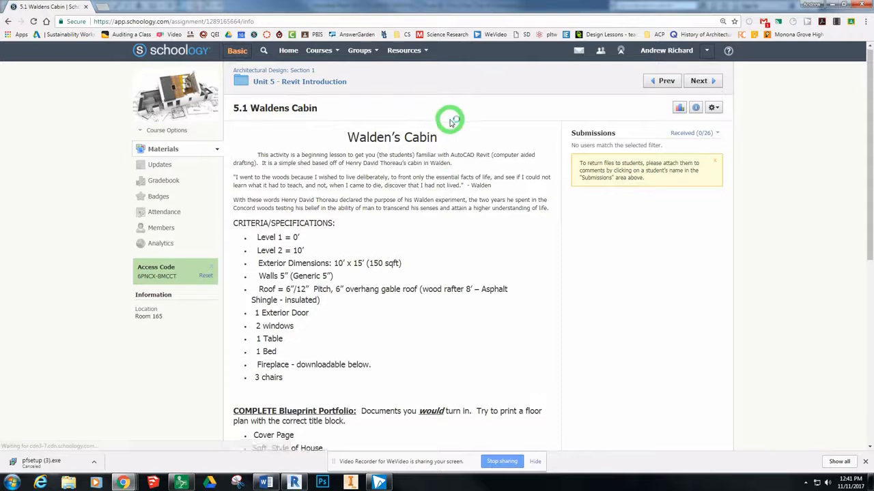
Download the School_Desk_872.rfa attachment and shrink the browser window so the Revit floor plan shows beside it
scroll(449, 123, "down", 4)
scroll(451, 125, "down", 1)
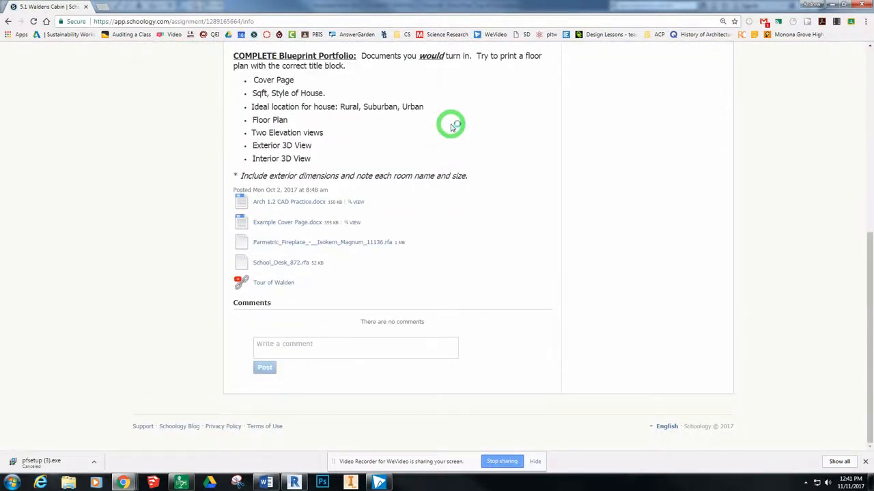
left_click(284, 265)
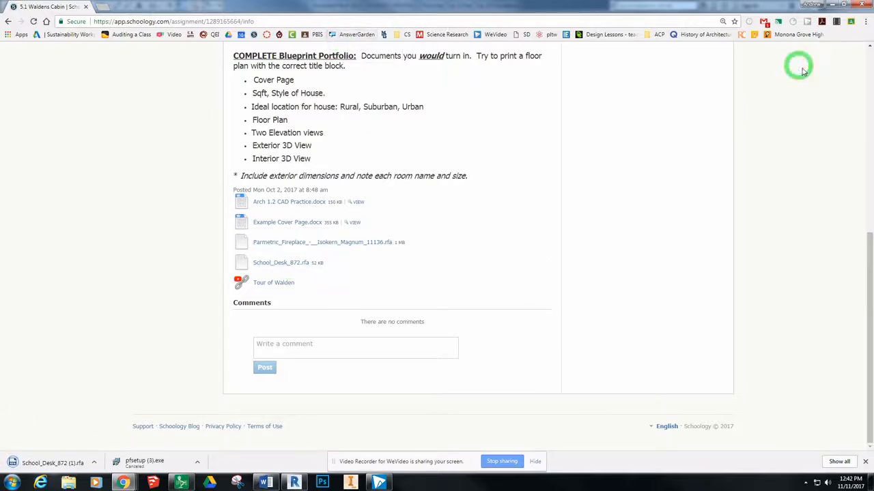
left_click(841, 5)
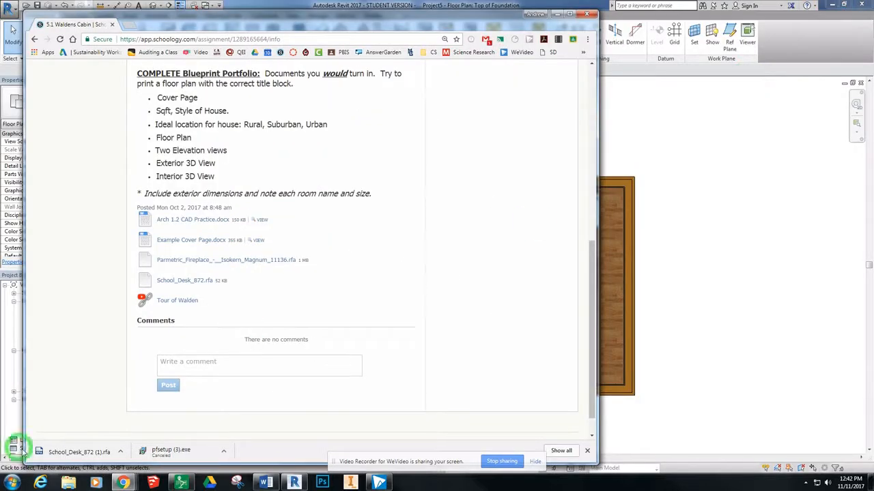
Load the downloaded School_Desk_872 family into the floor plan and place one desk over the single chair below the north window
left_click_drag(59, 452, 693, 307)
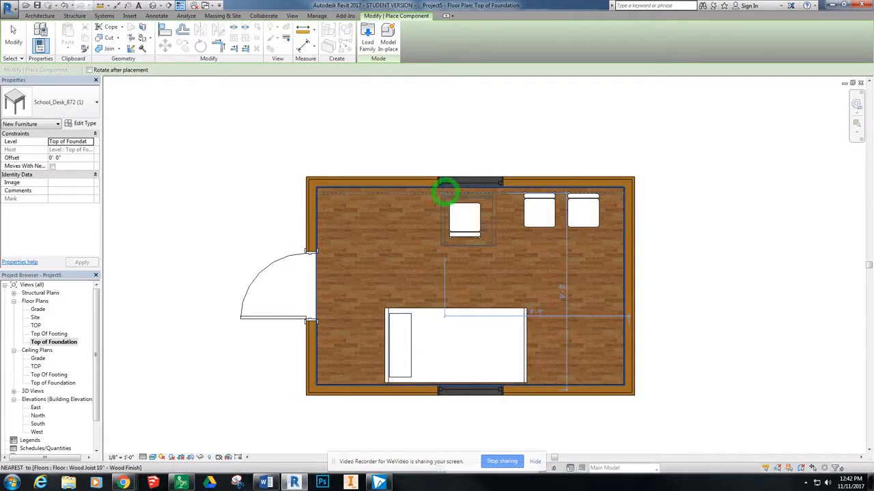
left_click(445, 193)
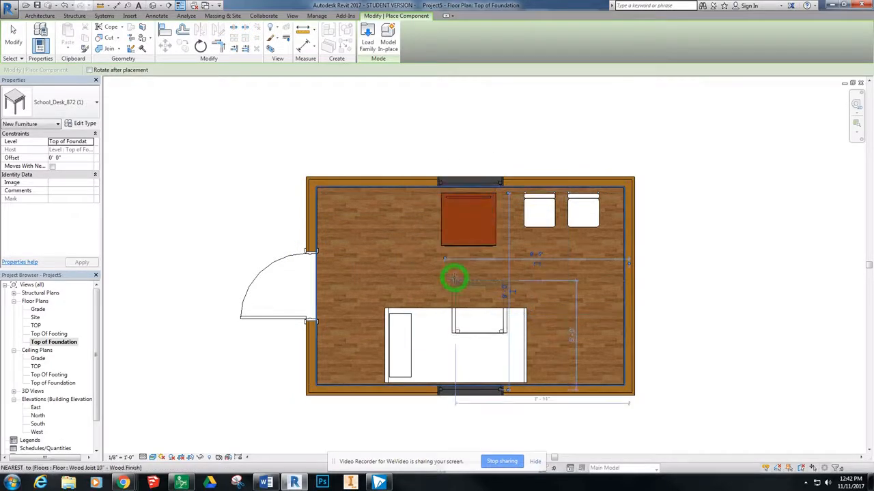
key("Escape")
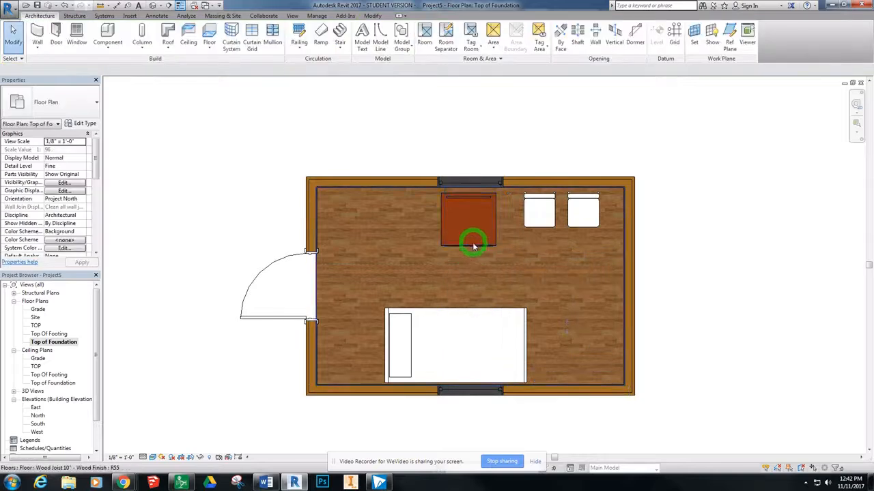
left_click_drag(471, 227, 440, 240)
left_click(476, 219)
left_click(482, 255)
left_click(462, 232)
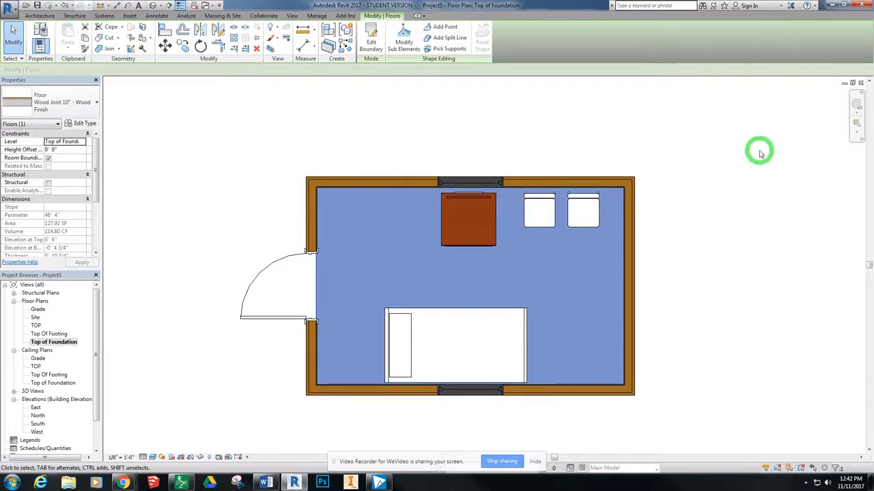
Dismiss the save reminder without saving, open the 3D view and orbit to look down into the cabin over its southwest corner
left_click(152, 6)
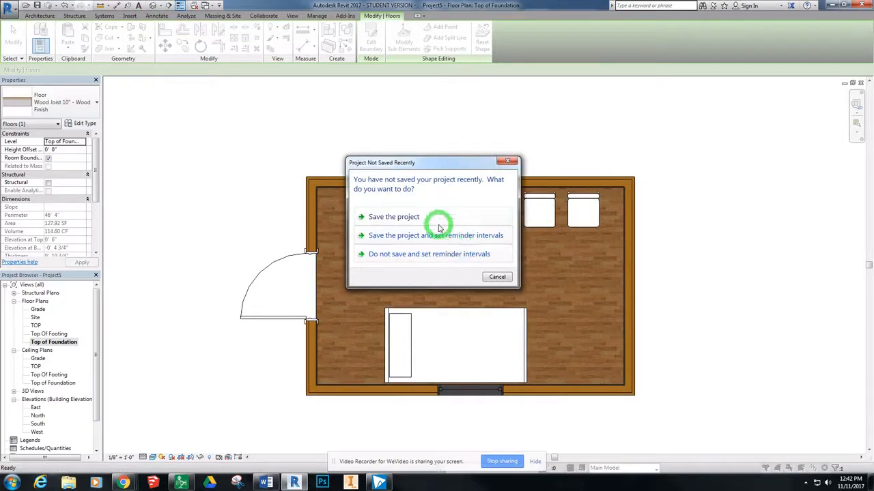
left_click(455, 256)
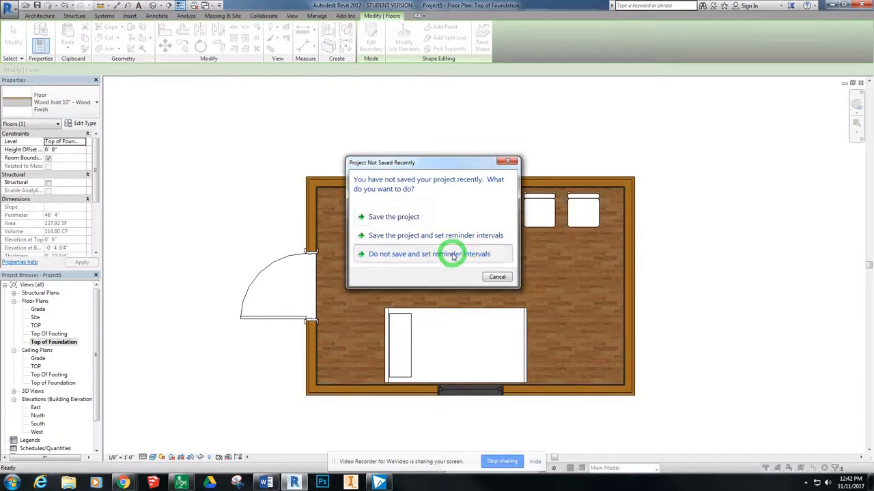
left_click(544, 367)
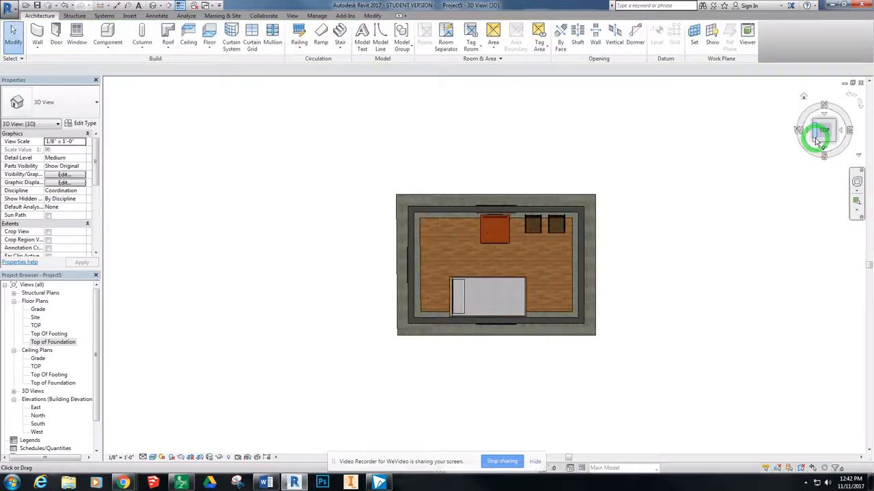
left_click(815, 139)
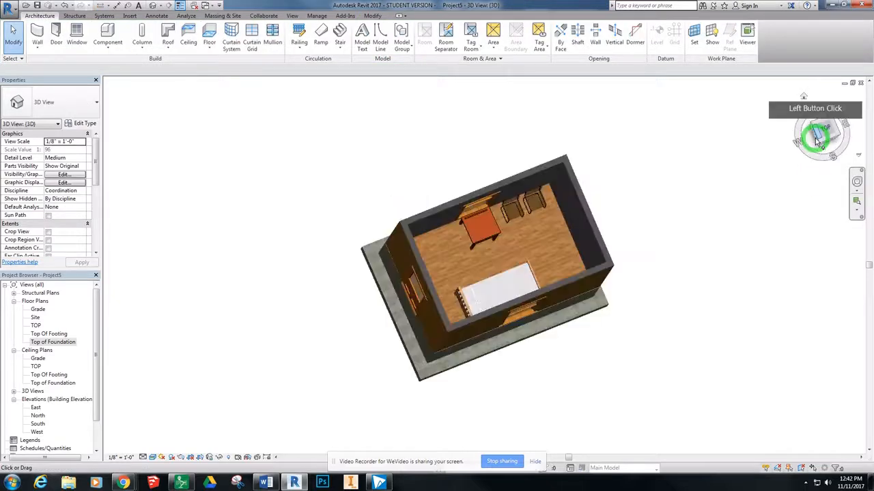
left_click(836, 135)
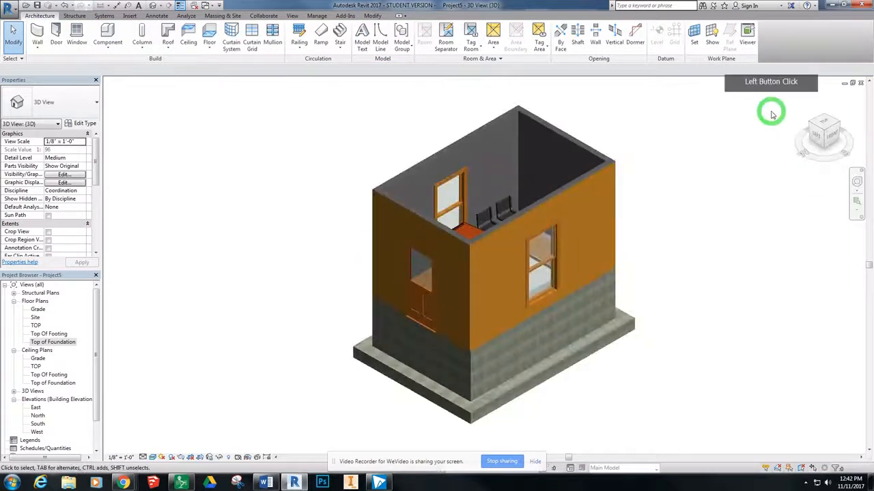
middle_click_drag(703, 146, 659, 224, "shift")
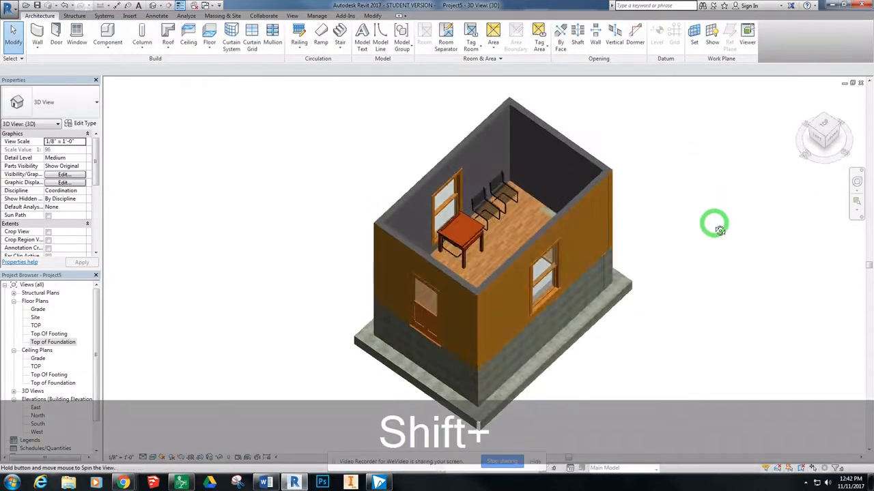
Move the desk west toward the door wall, and turn the uncovered chair to face north, shifting it south into the room
left_click(482, 246)
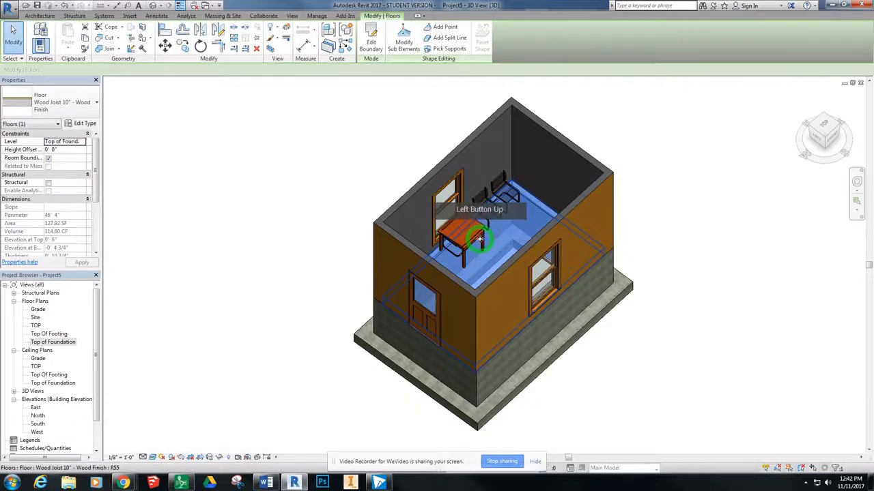
key("Escape")
left_click(475, 230)
key("Escape")
left_click(477, 232)
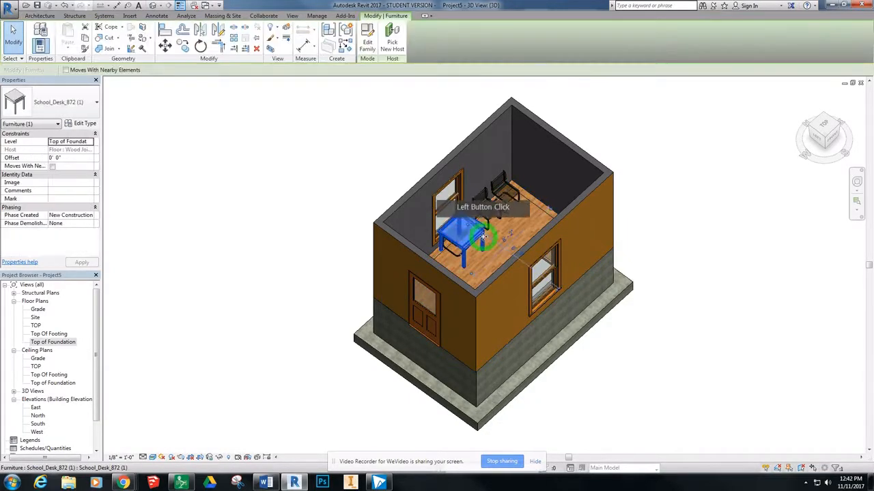
left_click_drag(483, 239, 464, 247)
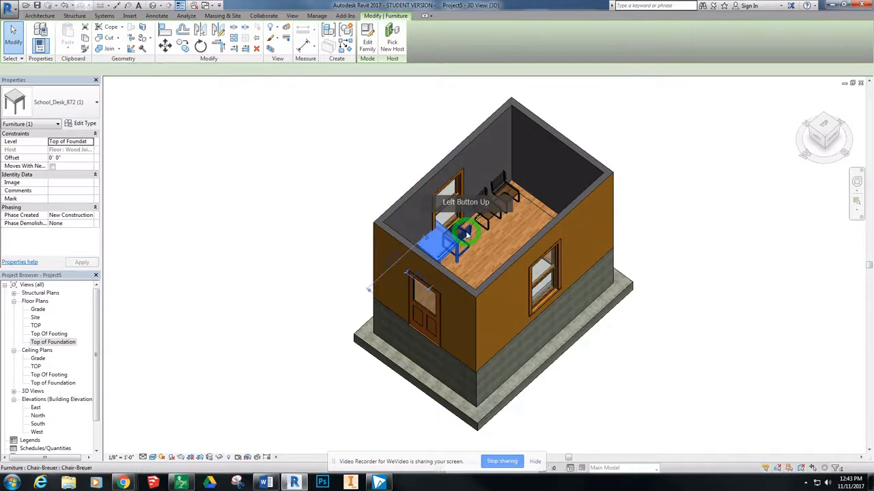
left_click(466, 234)
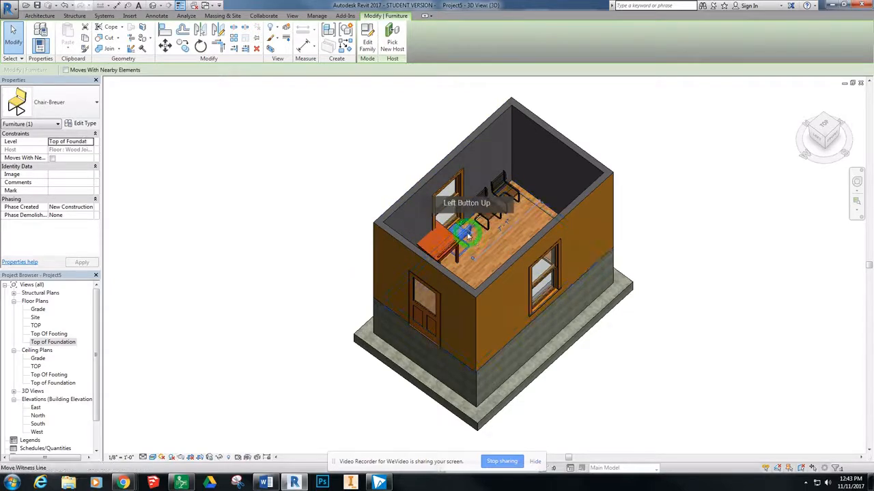
key("space")
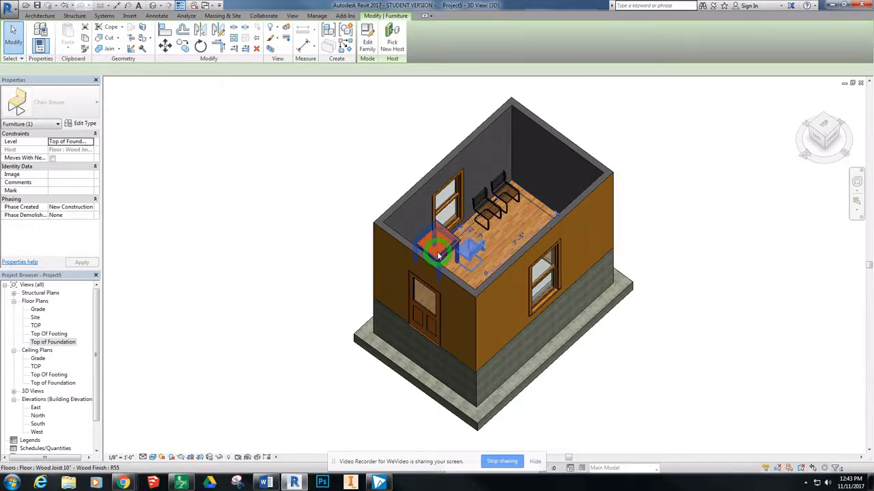
Rotate the desk toward the chair, move it back beneath the north window and check the arrangement from above
left_click(442, 241)
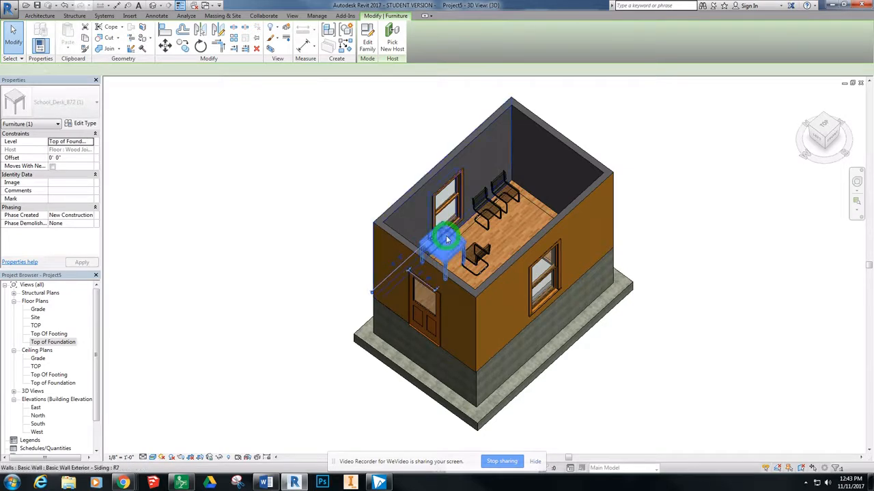
key("space")
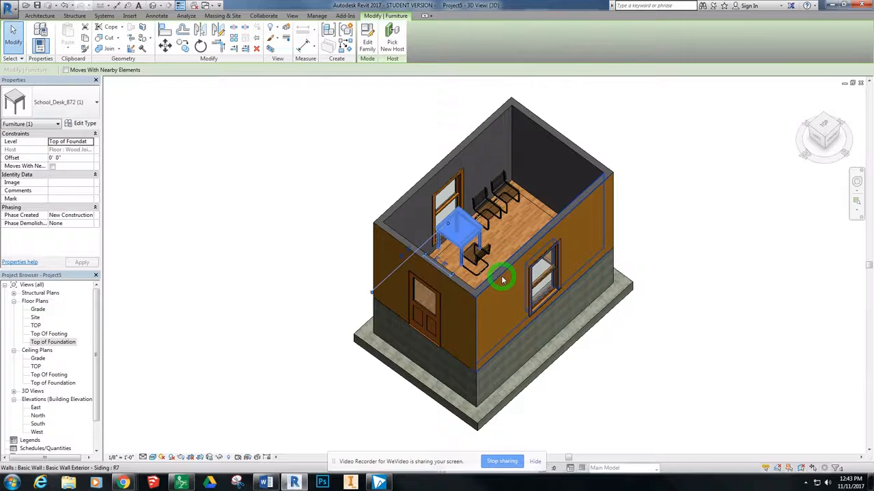
key("Right")
key("Right")
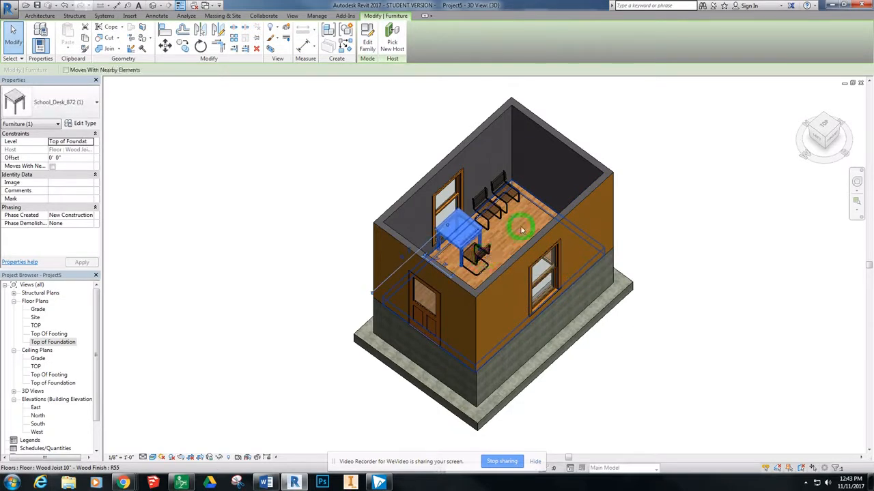
left_click(521, 230)
left_click(825, 129)
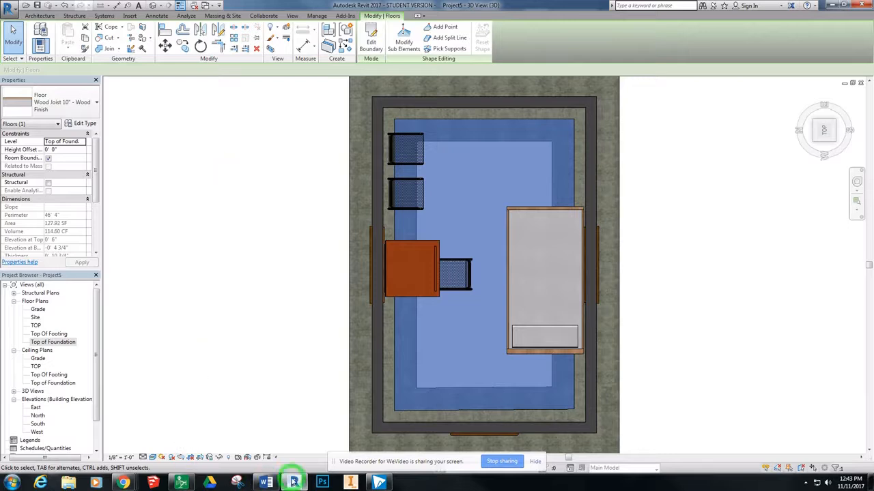
Download the Parmetric_Fireplace_-__Isokern_Magnum_11136.rfa attachment from the Schoology assignment in Chrome and load it into the Revit project
mouse_move(162, 482)
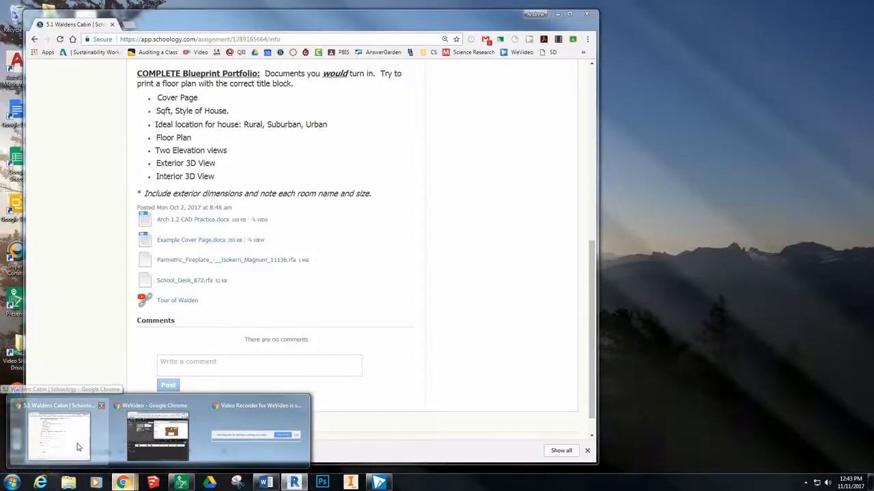
left_click(78, 448)
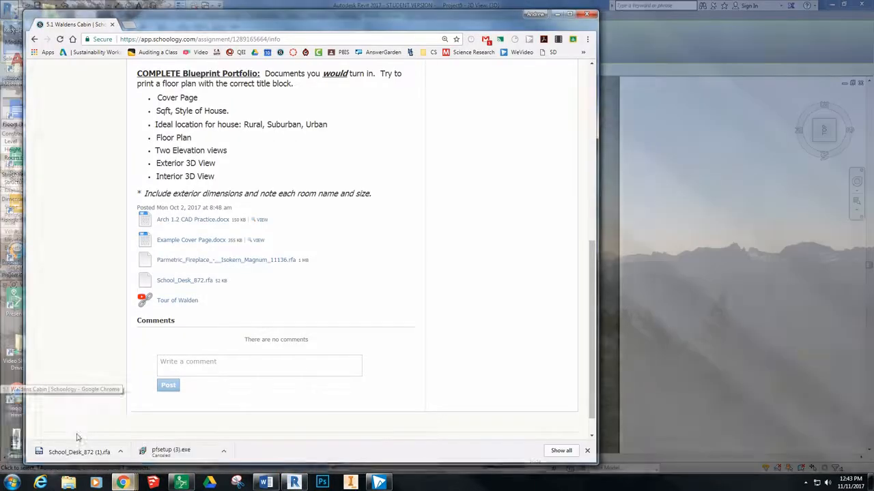
left_click(176, 260)
left_click(255, 232)
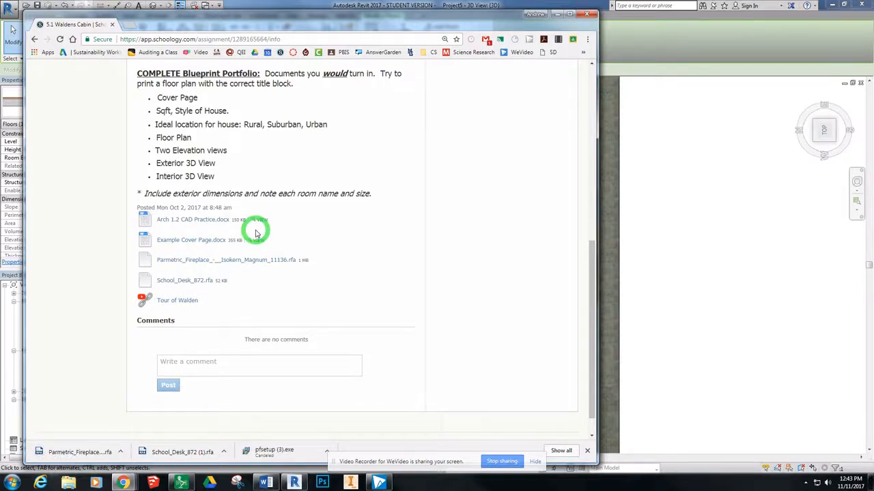
left_click_drag(80, 452, 689, 302)
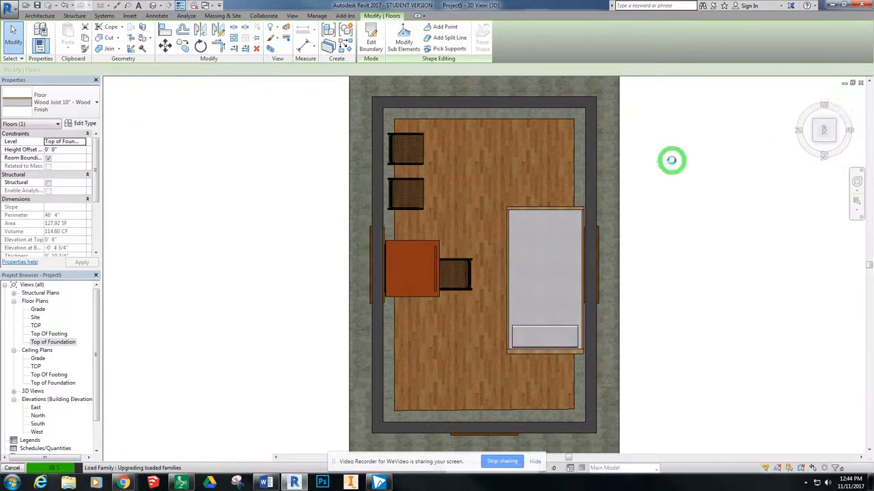
left_click(638, 171)
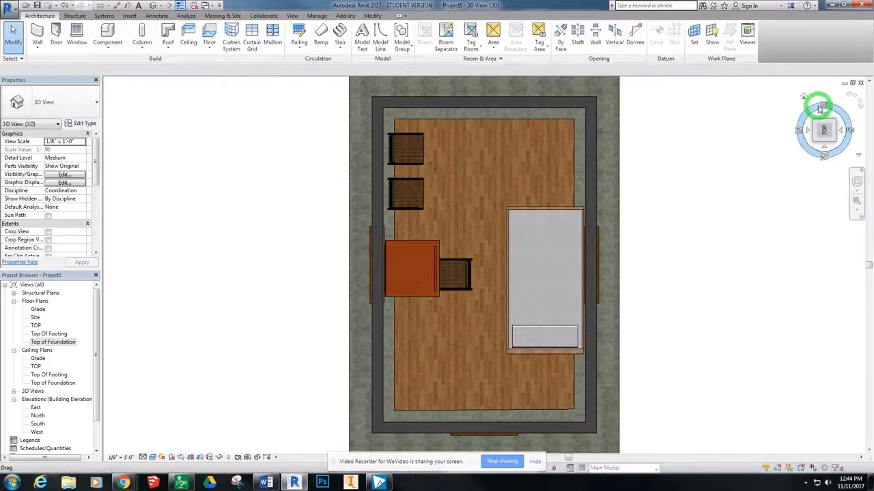
With north up in the top view, place a Parametric_Fireplace component at the east wall's midpoint, rotated to face the room with its chimney outside
left_click(861, 100)
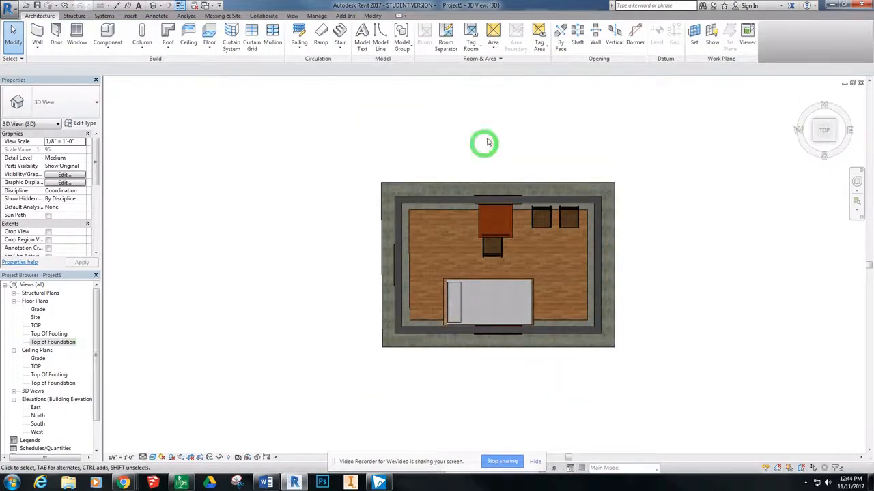
left_click(111, 34)
left_click(89, 106)
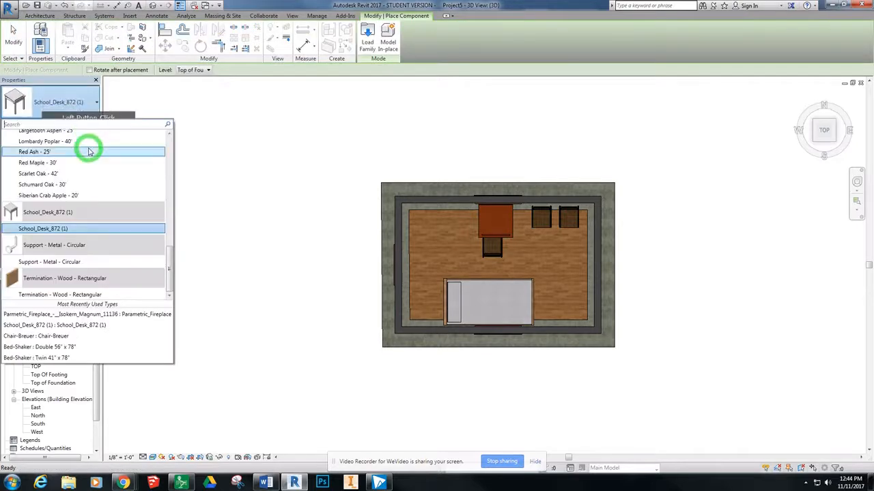
scroll(93, 250, "up", 8)
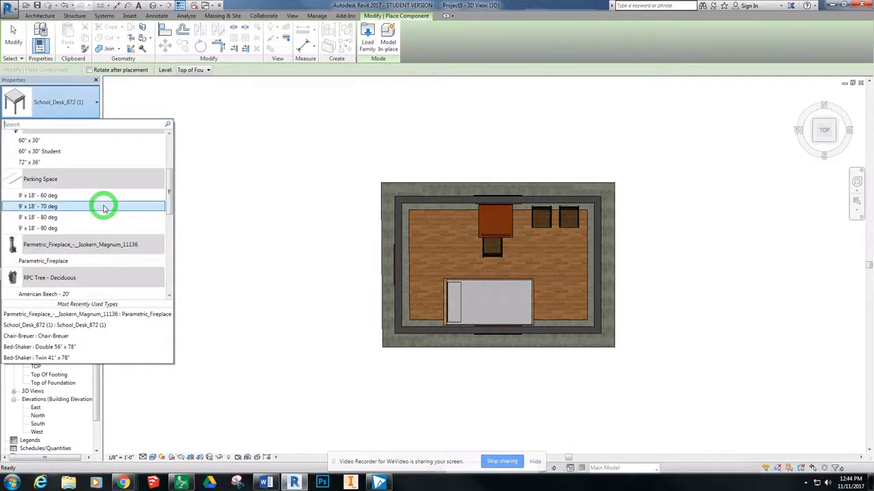
left_click(41, 260)
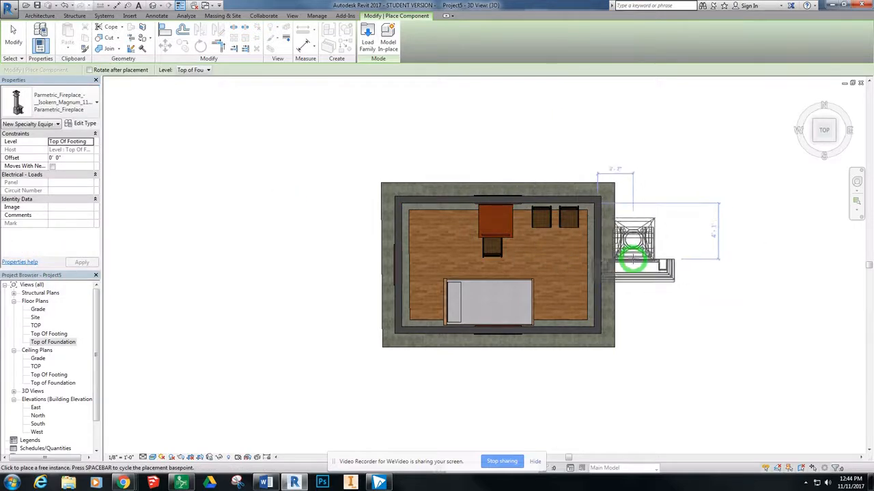
key("space")
key("space")
key("space")
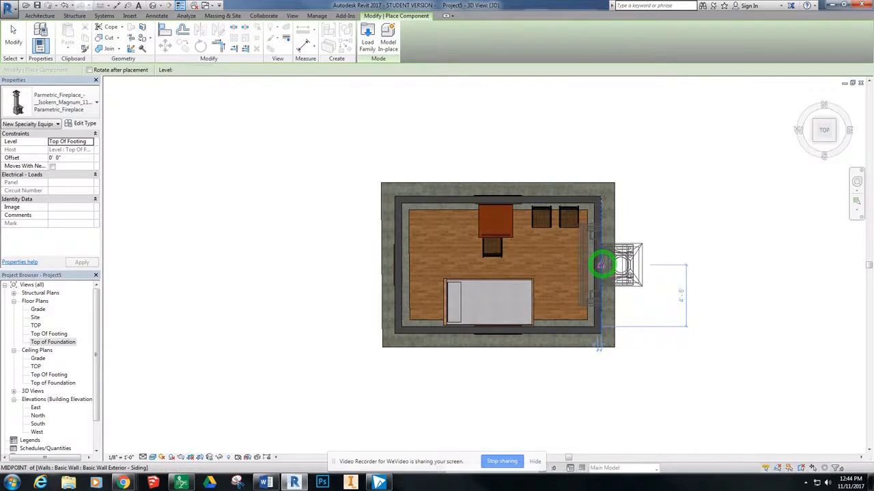
left_click(602, 263)
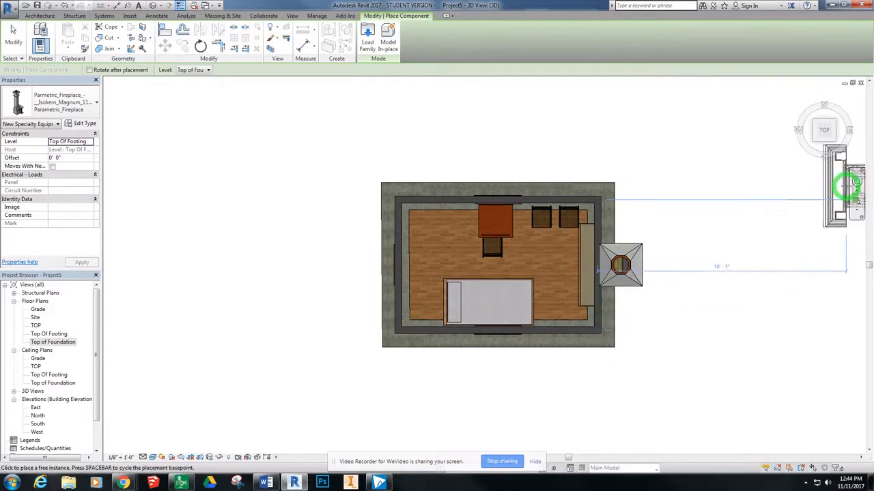
key("Escape")
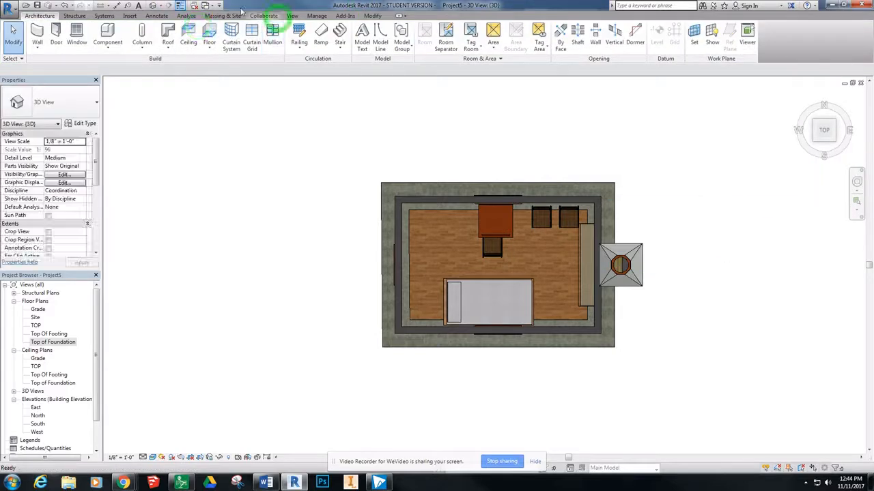
Inspect the fireplace and chimney in the 3D view from the cabin's southeast and southwest corners
left_click(153, 5)
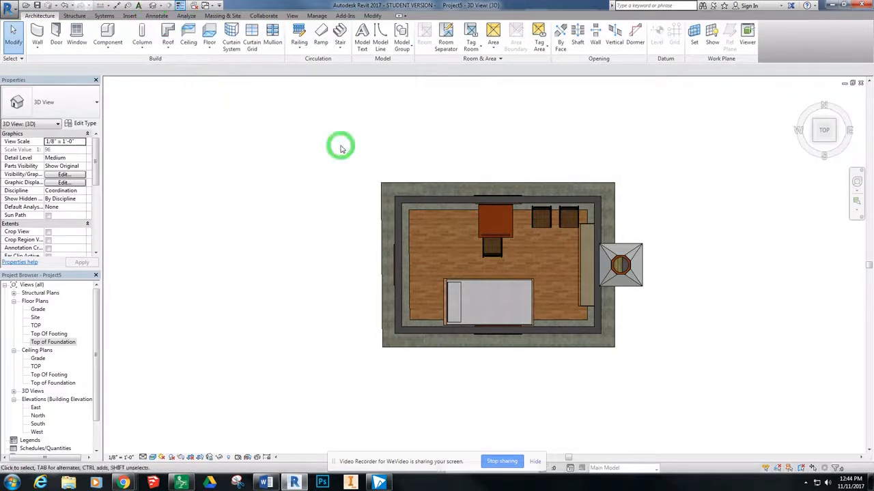
left_click(153, 6)
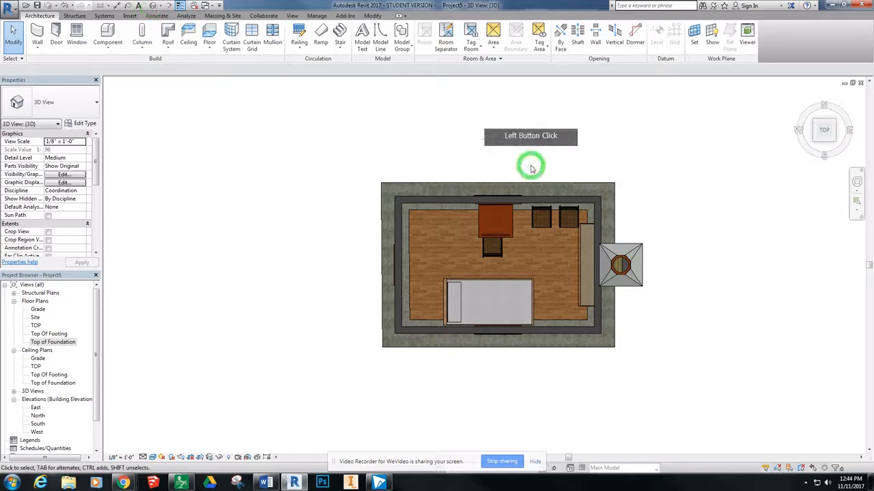
left_click(836, 143)
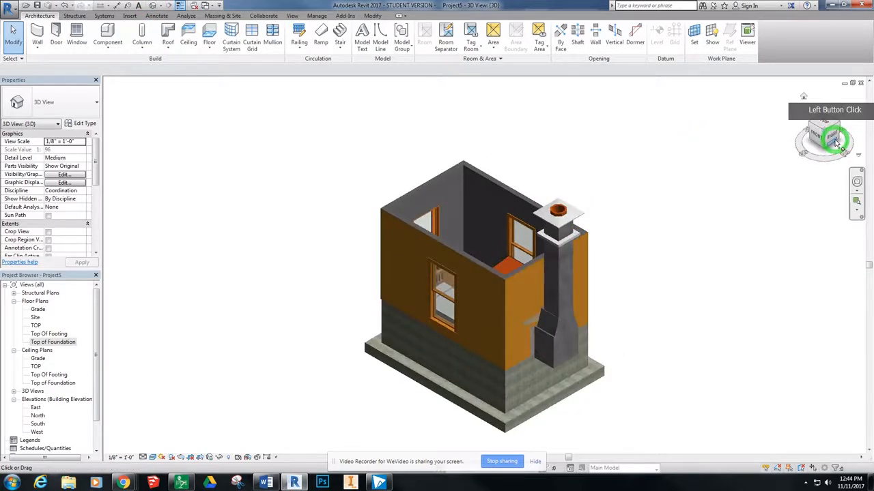
left_click(811, 127)
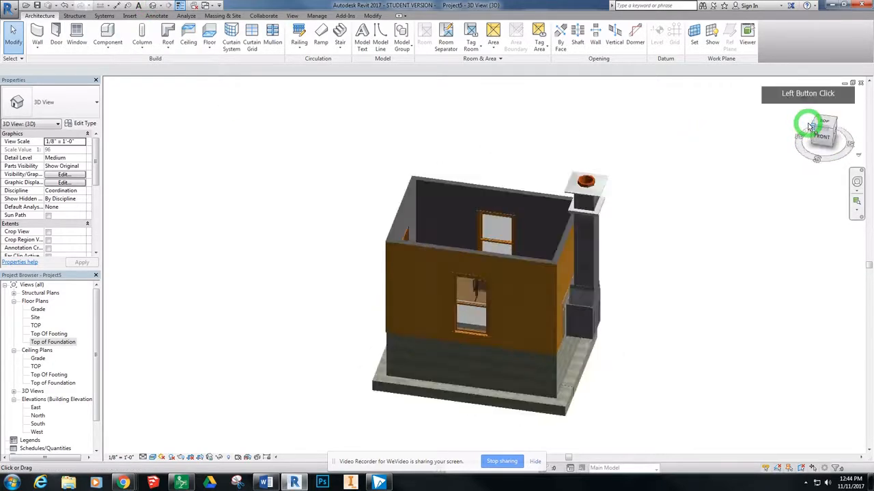
In the Top of Foundation floor plan, start a roof by footprint with a 0' 6" overhang and add the north wall's edge at 12"/12" slope
left_click(823, 125)
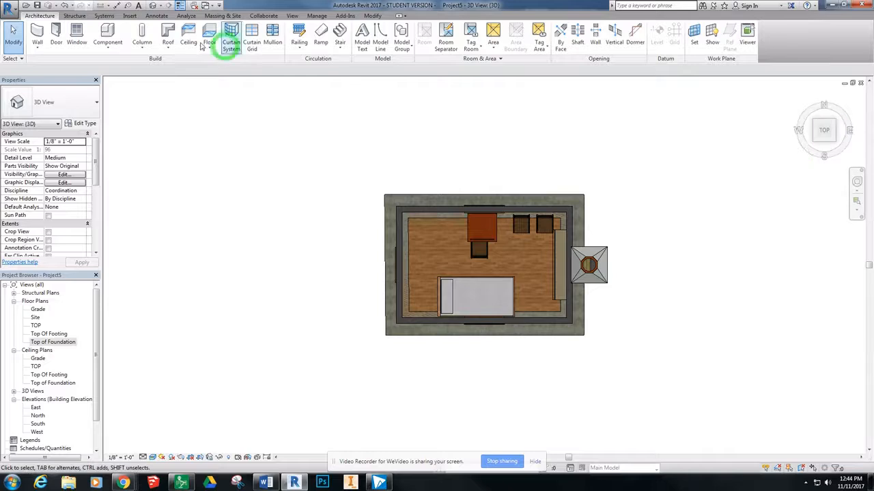
double_click(53, 343)
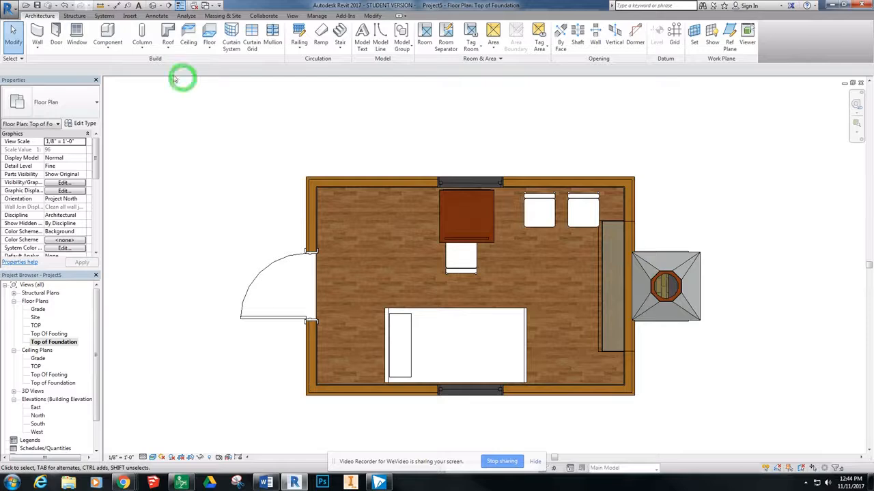
left_click(167, 31)
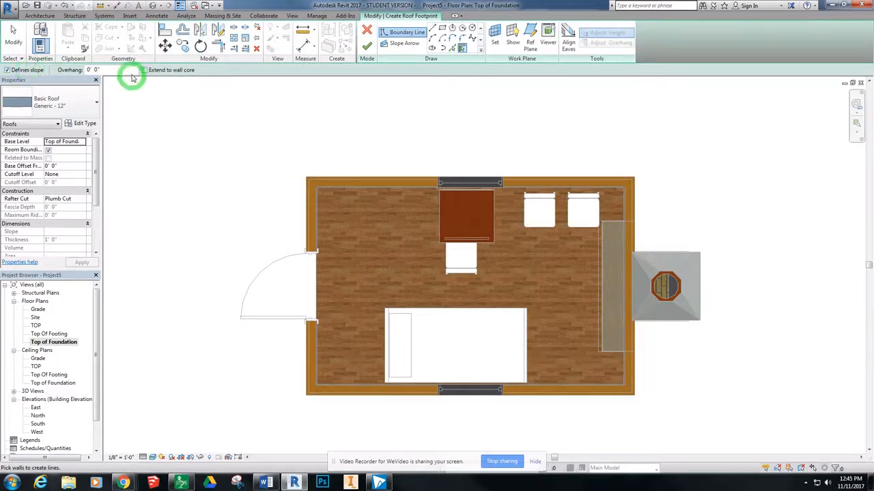
left_click(89, 70)
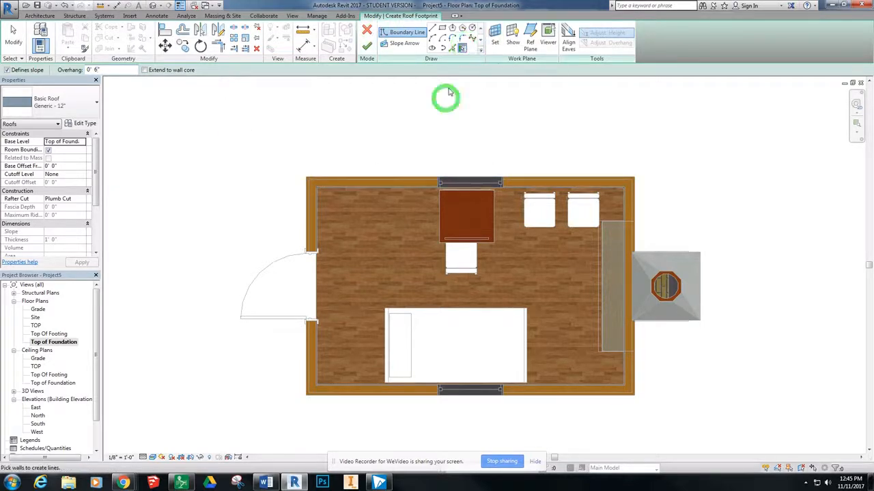
left_click(424, 183)
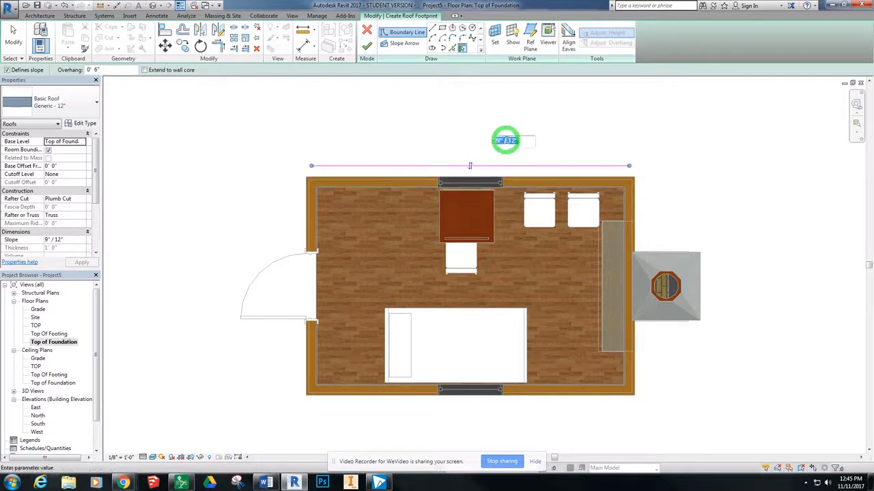
left_click(504, 183)
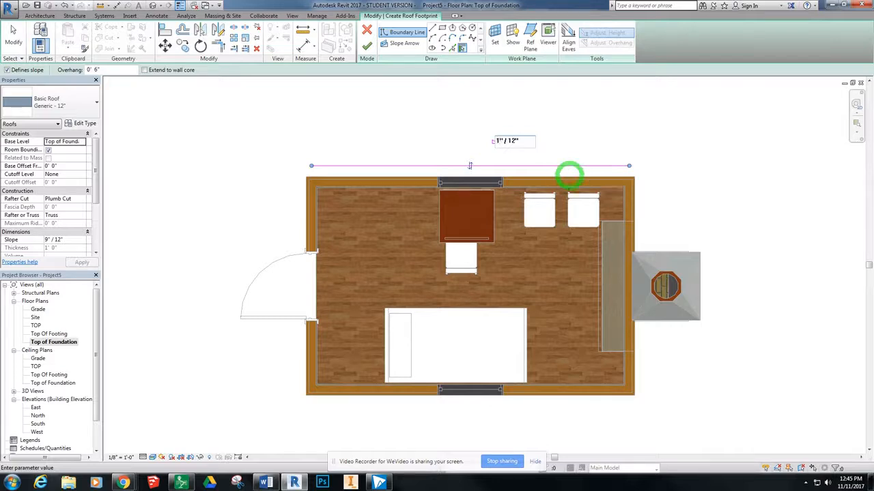
Add the south wall to the roof footprint and set its edge's slope to 12"/12"
left_click(515, 396)
left_click(455, 432)
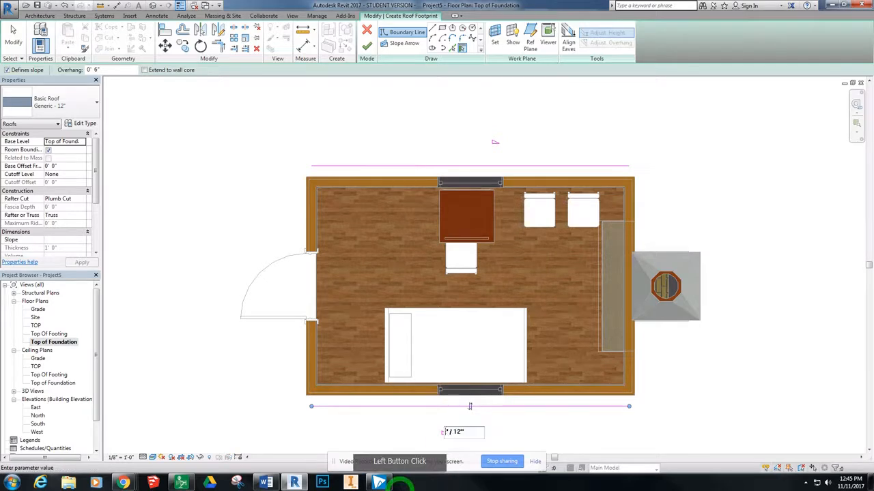
type("1")
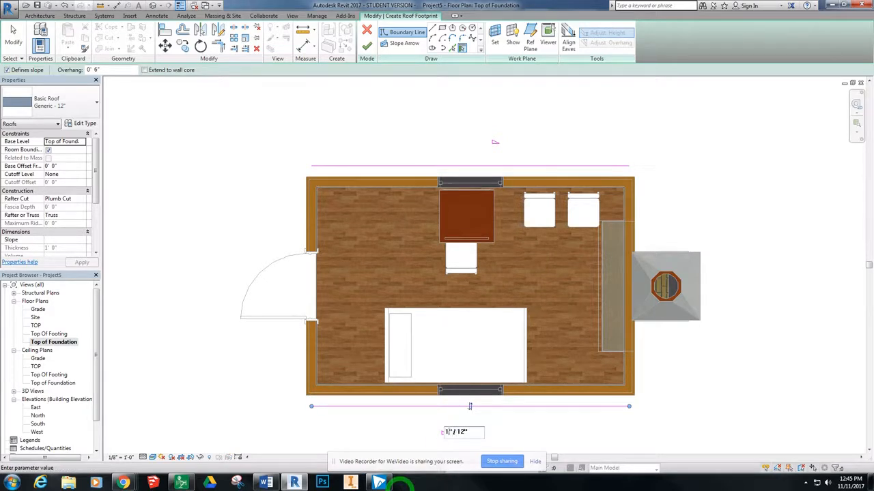
type("2")
left_click(540, 141)
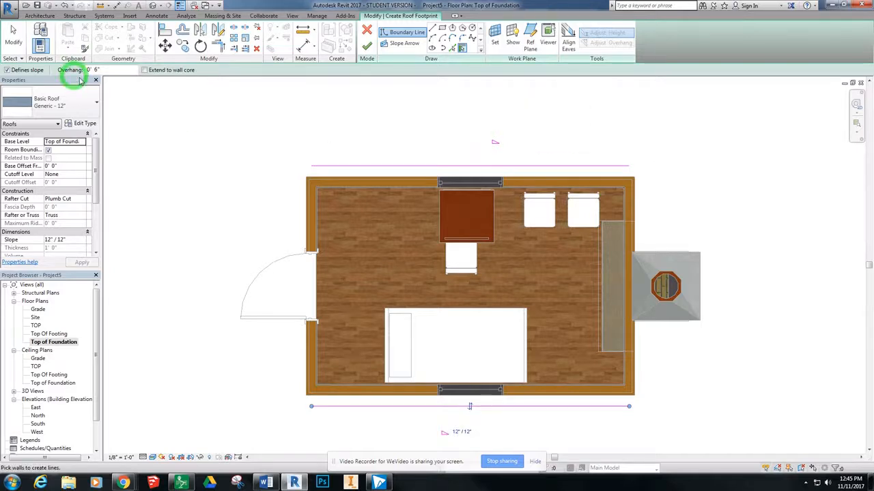
Add the west and east walls to the footprint without a defining slope, and finish the gable roof
left_click(8, 71)
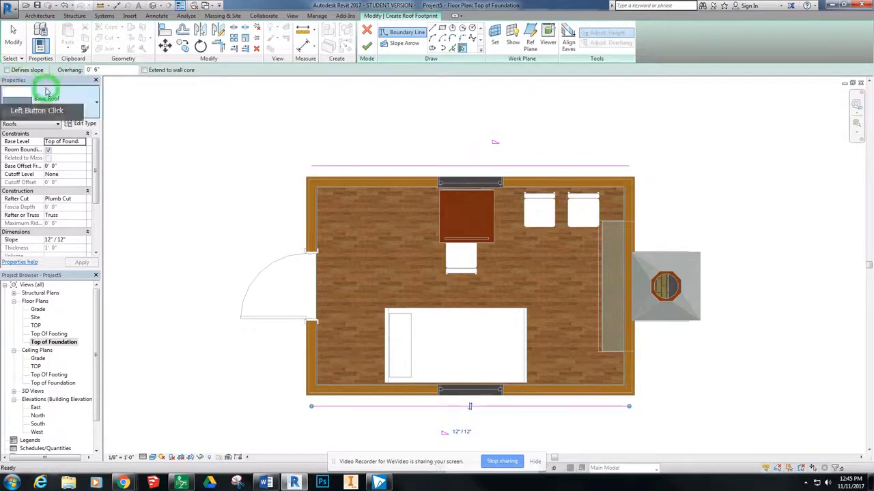
left_click(315, 225)
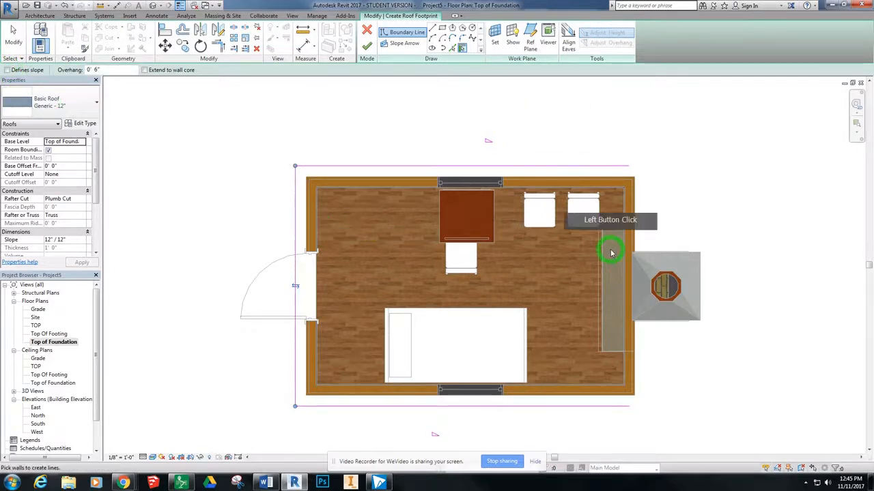
left_click(634, 245)
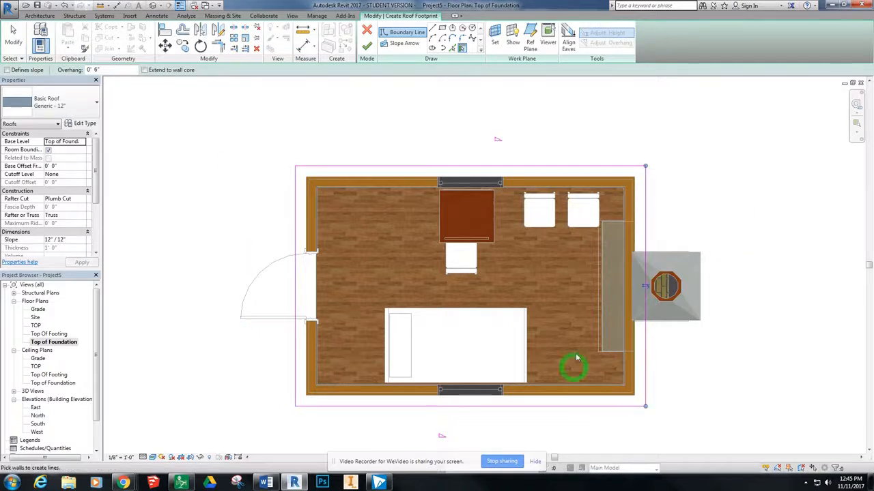
left_click(367, 46)
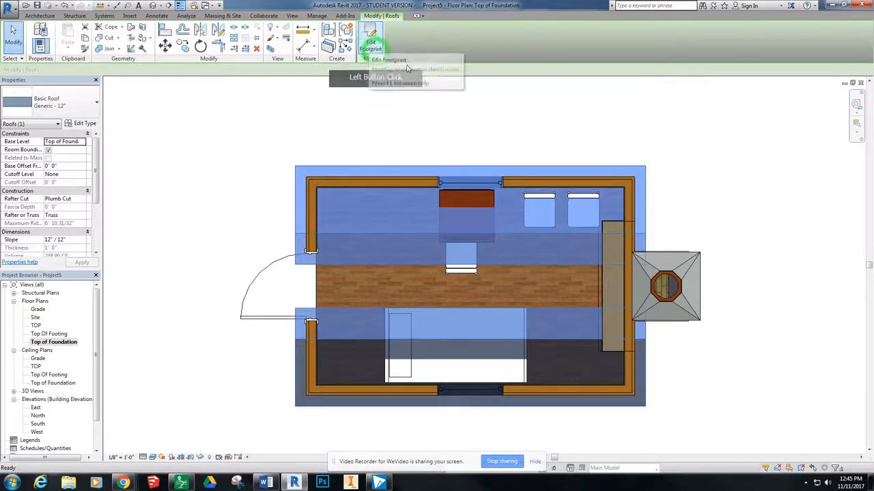
In the 3D view, set the roof's base level to TOP
left_click(153, 7)
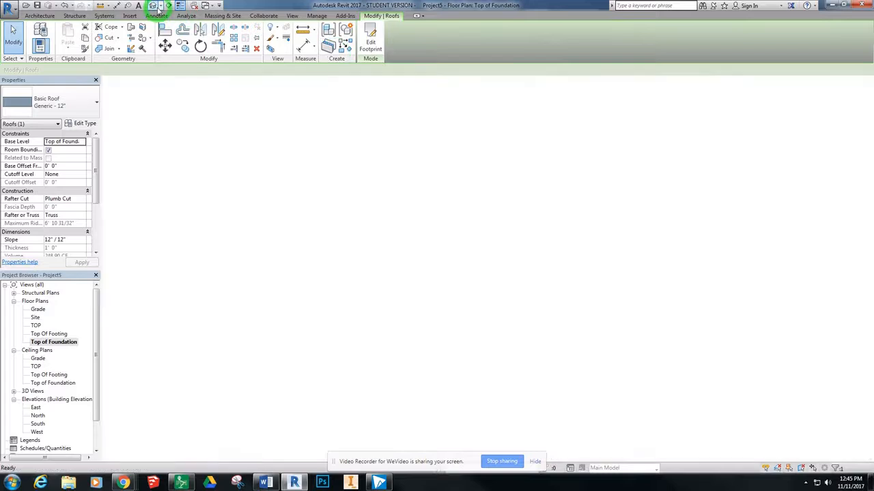
left_click(837, 142)
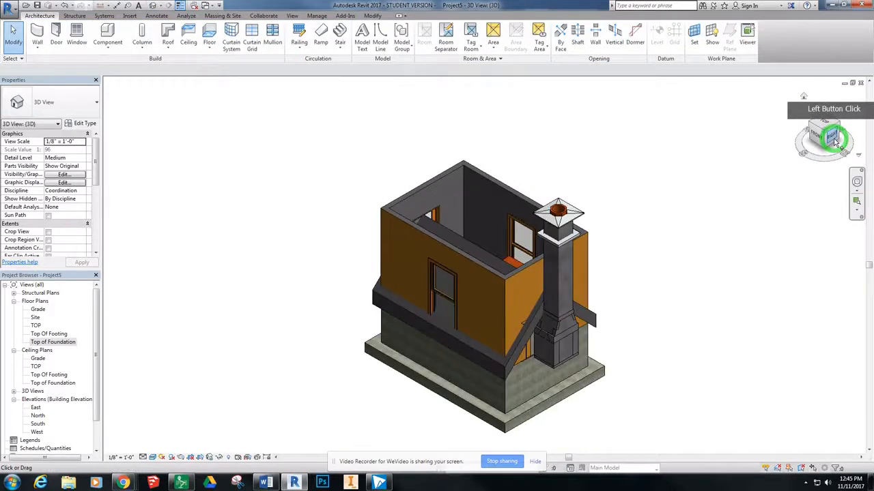
left_click(515, 360)
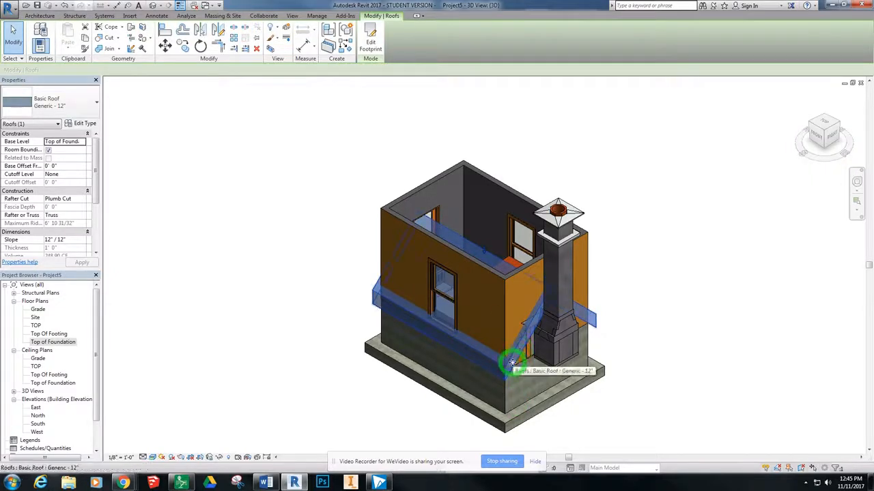
left_click(81, 141)
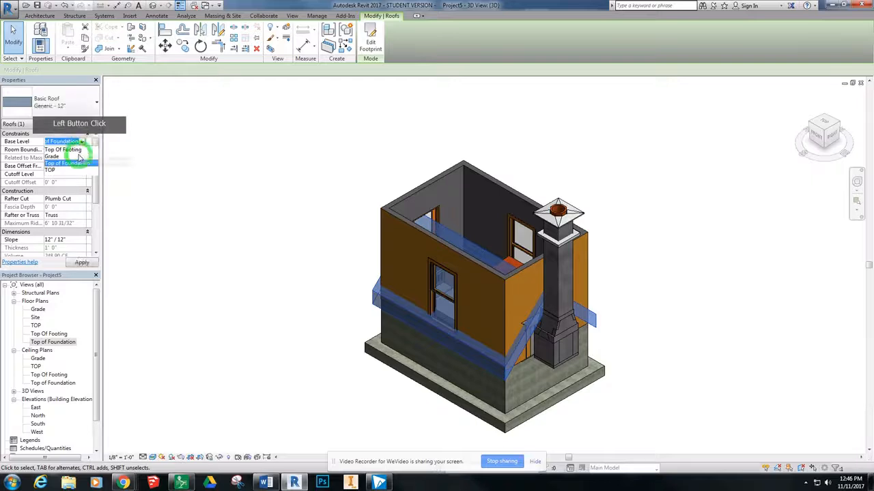
left_click(82, 263)
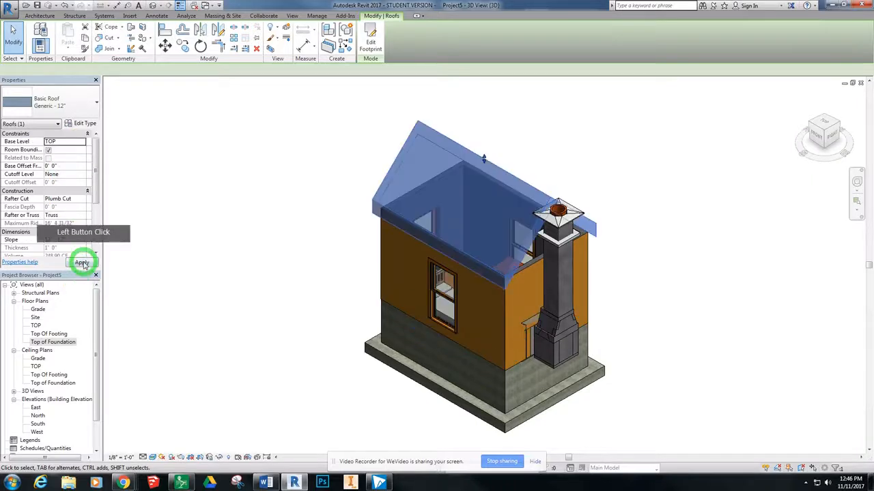
Attach the top of the west wall with the door to the gable roof
left_click(815, 132)
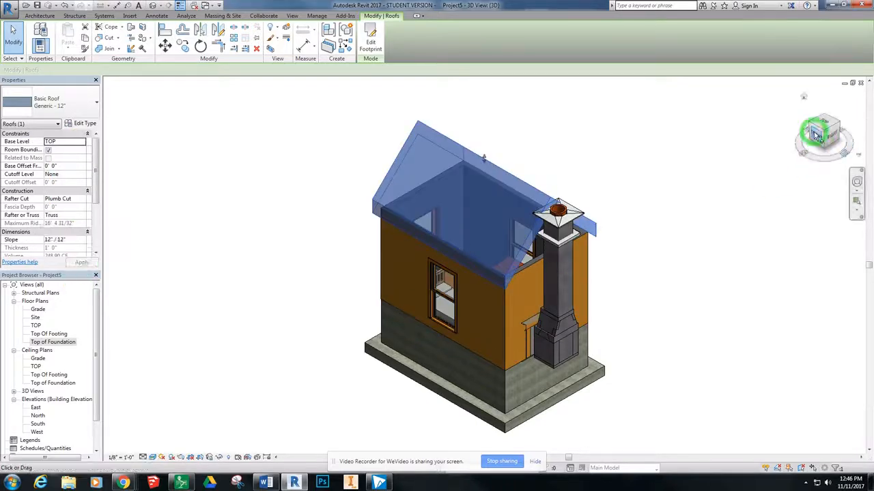
left_click(810, 131)
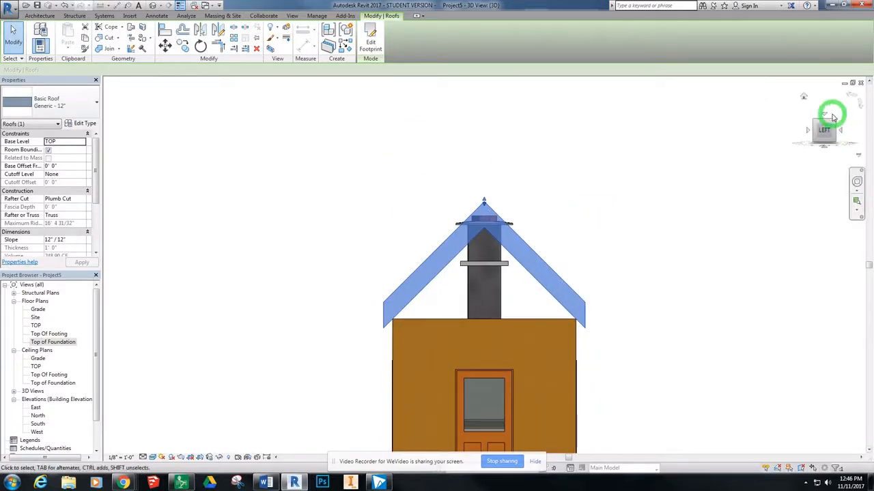
left_click(832, 123)
left_click(835, 130)
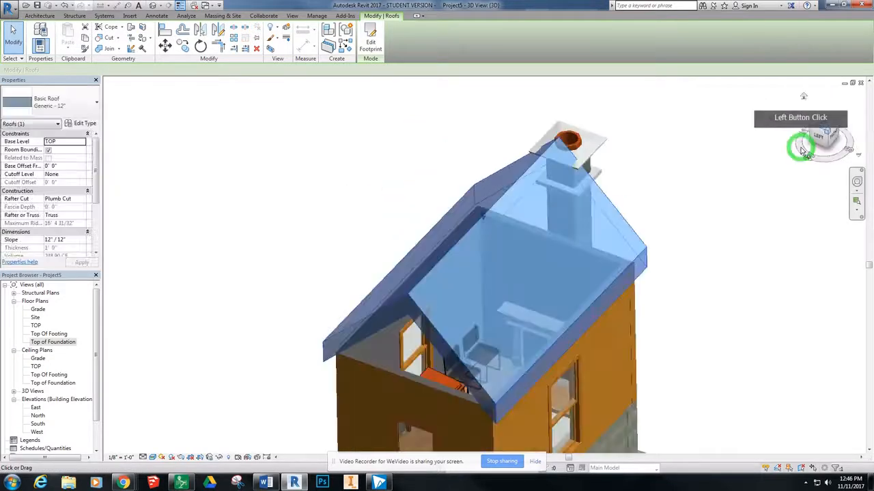
left_click(409, 370)
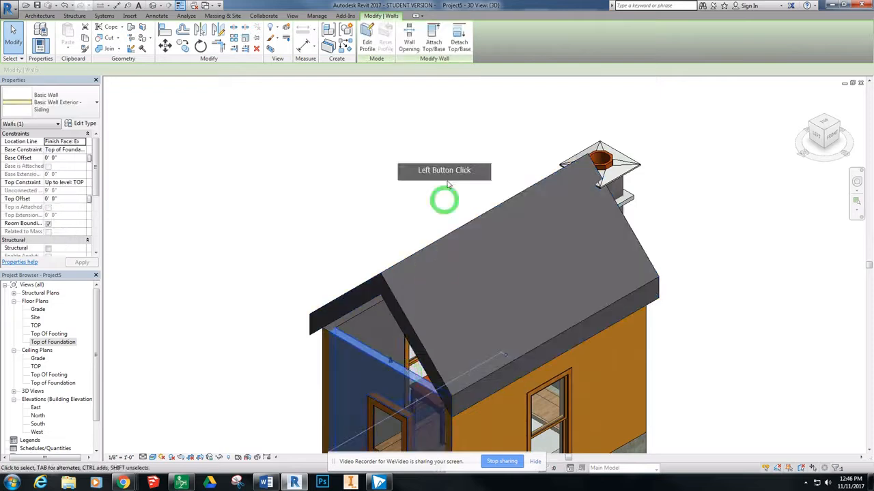
left_click(432, 43)
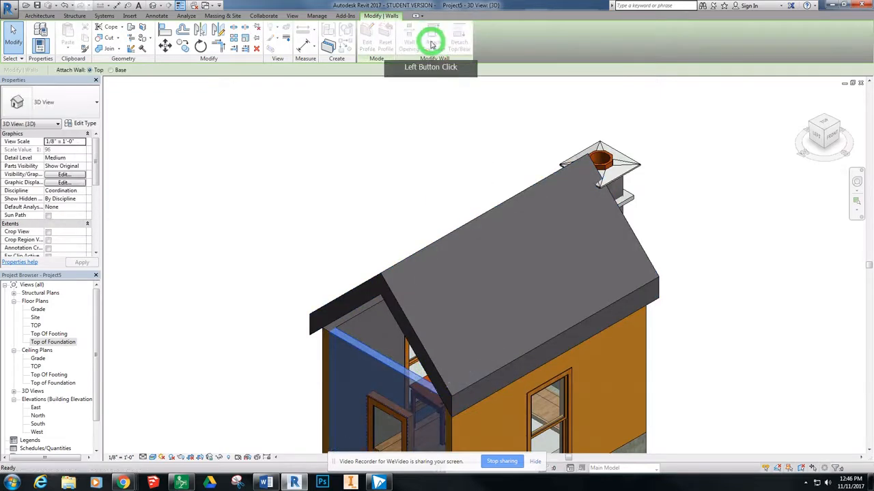
left_click(383, 279)
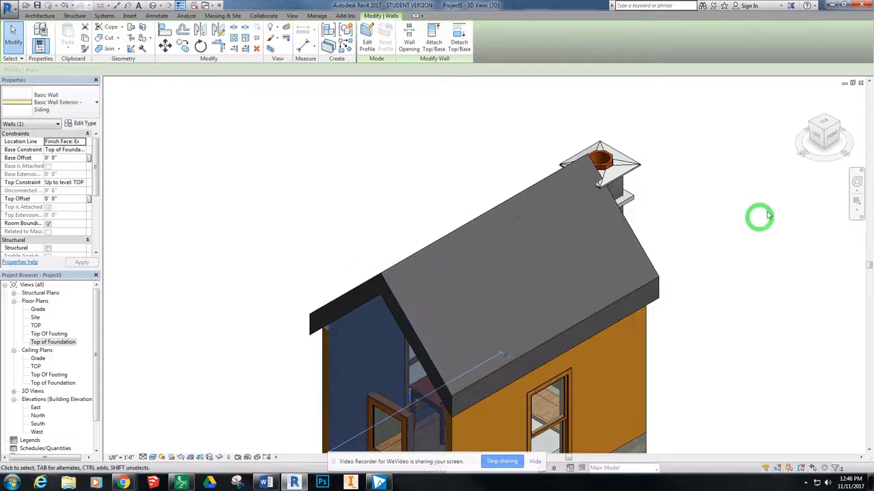
Attach the top of the east wall behind the chimney to the gable roof
left_click(838, 123)
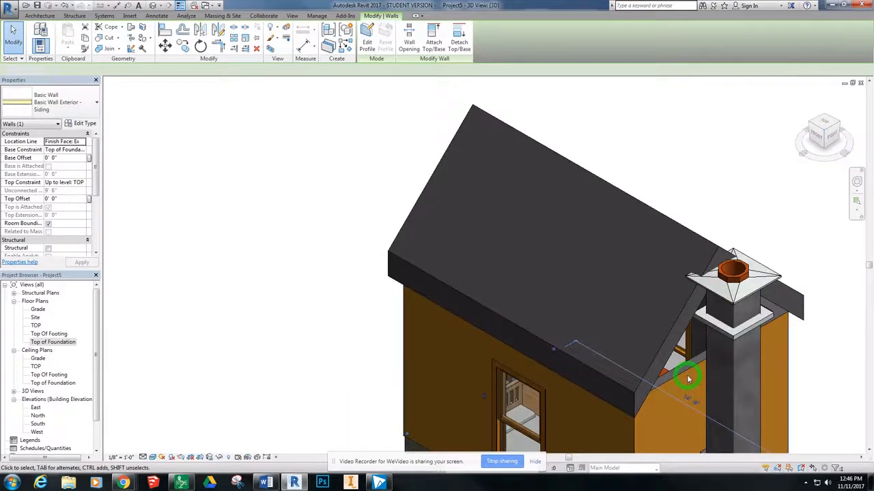
left_click(690, 369)
left_click(670, 336)
left_click(692, 304)
left_click(437, 43)
left_click(684, 309)
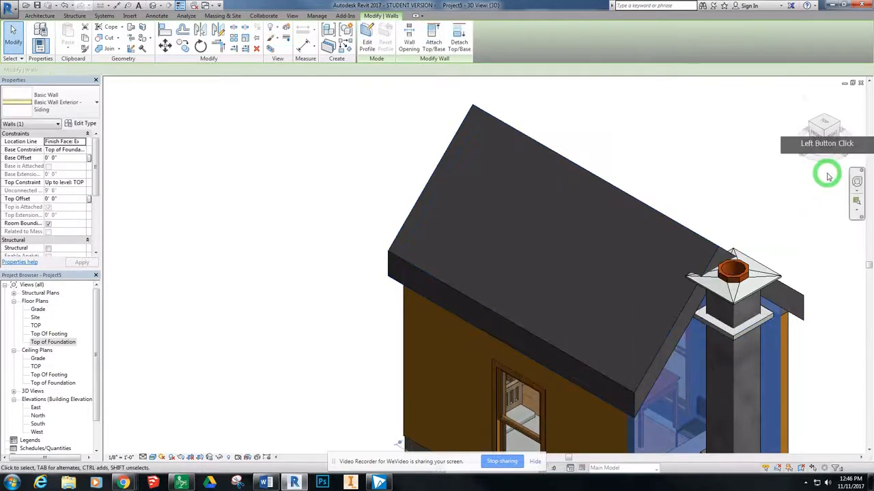
From the east side view, attach the top of the north wall to the roof
left_click(828, 133)
left_click(827, 138)
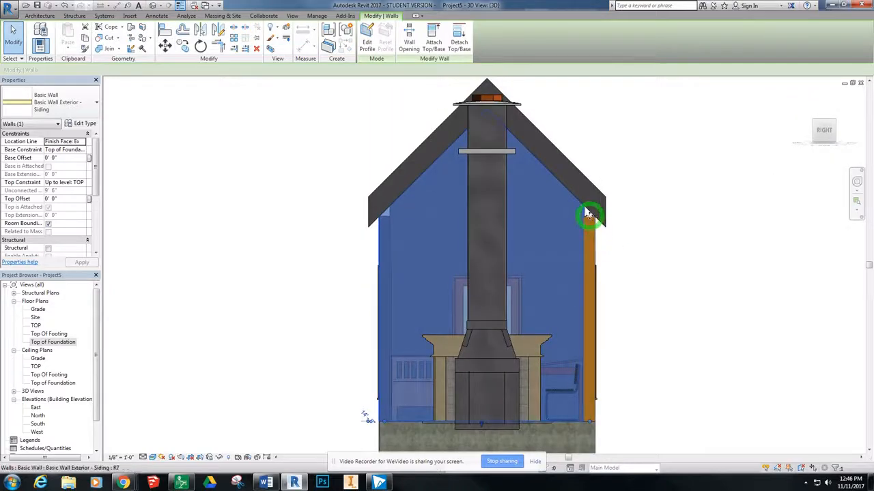
left_click(591, 224)
left_click(434, 43)
left_click(584, 205)
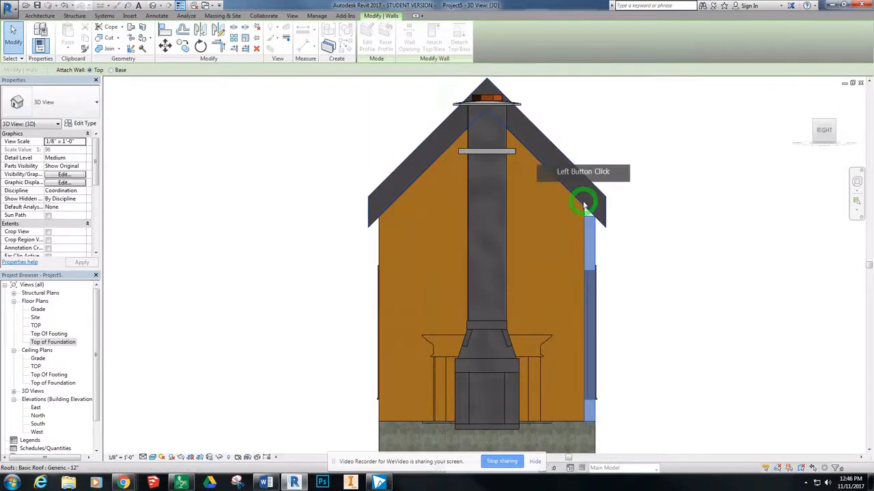
left_click(342, 302)
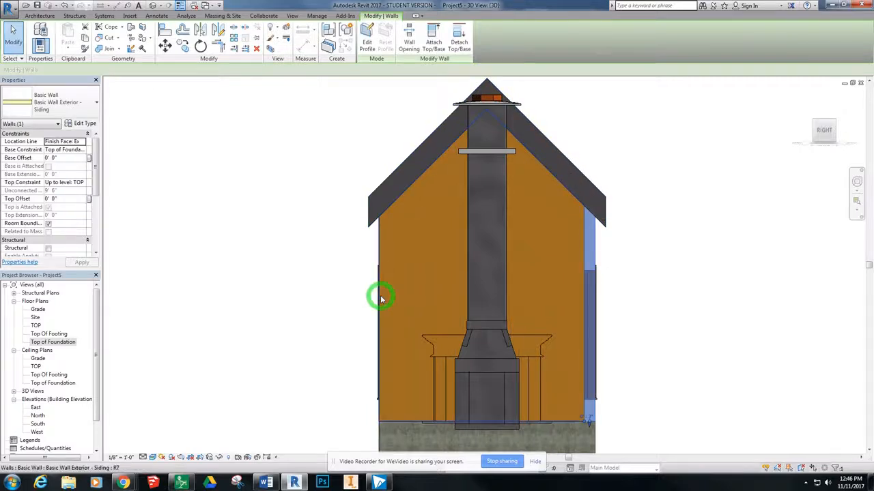
left_click(722, 179)
From the west side view, attach the top of the south wall to the roof and inspect it from the southwest corner
left_click(830, 124)
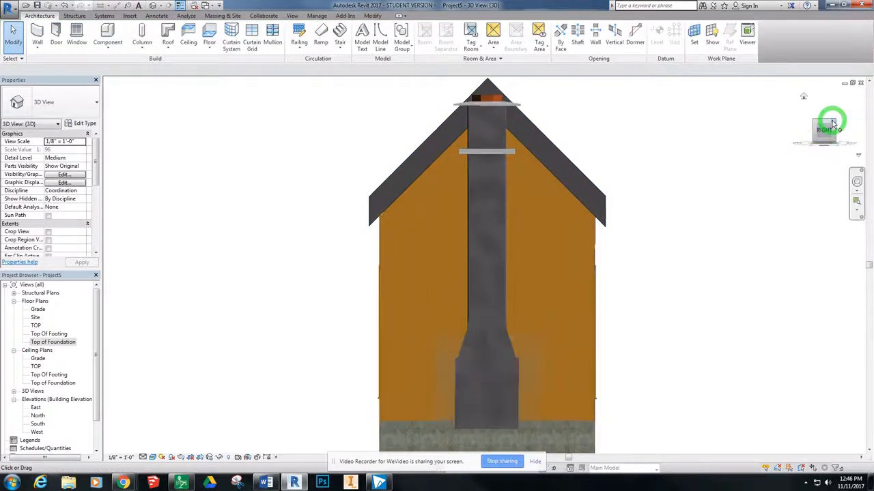
left_click(834, 126)
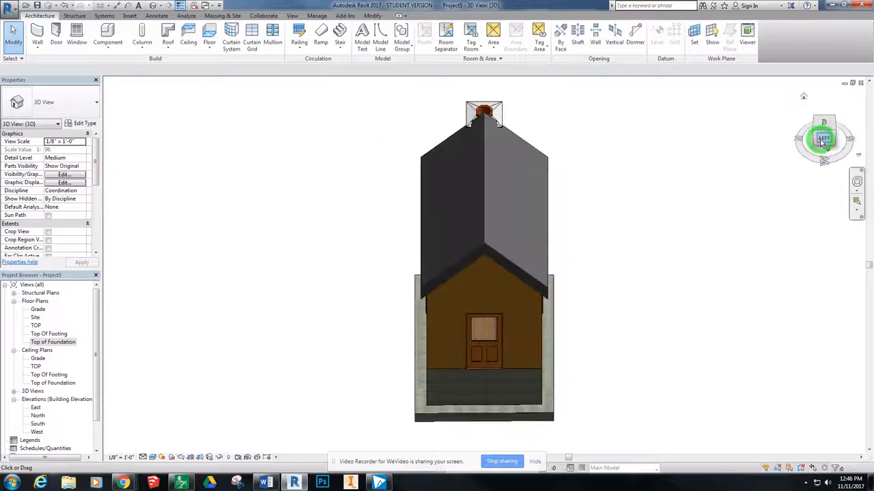
left_click(826, 139)
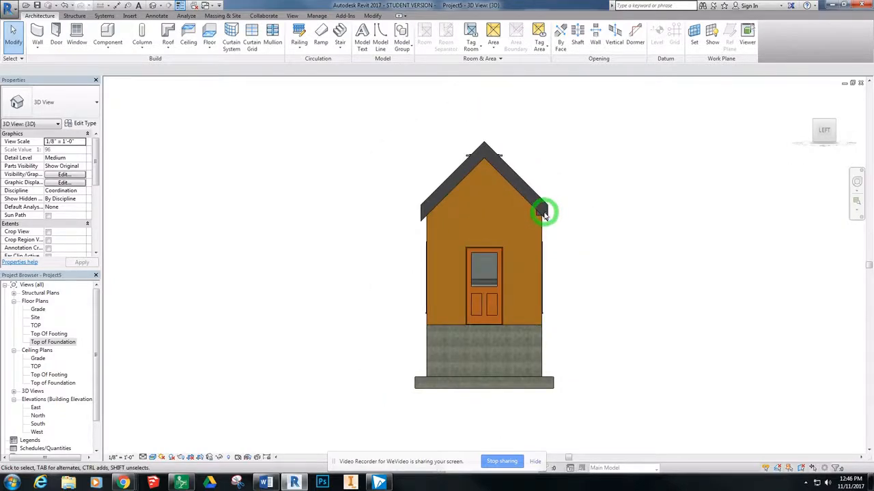
left_click(543, 214)
left_click(430, 35)
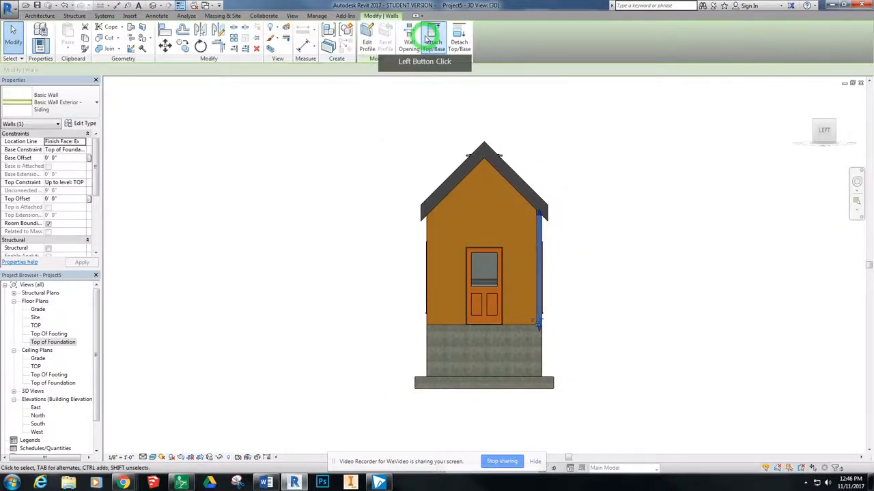
left_click(477, 133)
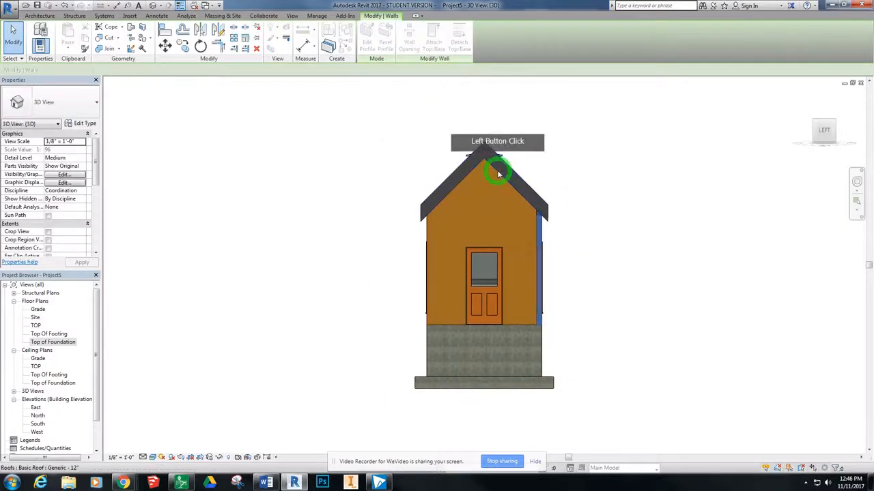
left_click(835, 125)
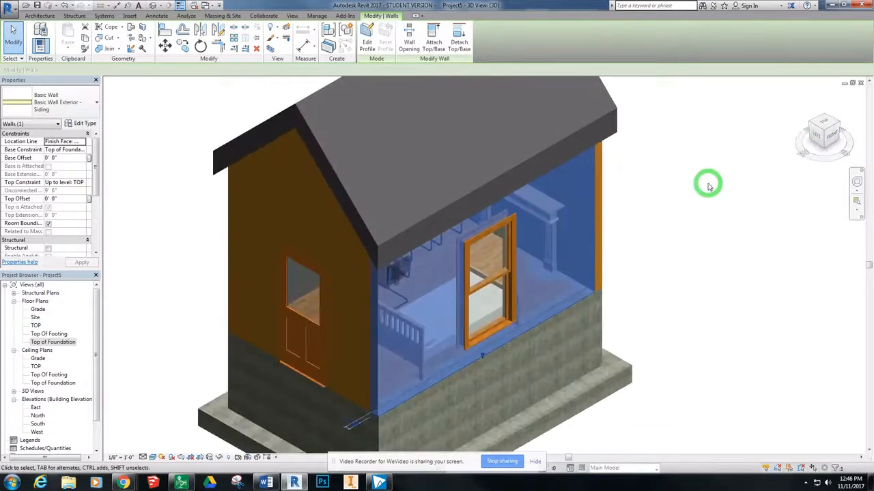
Change the gable roof's type to Wood Rafter 8" - Asphalt Shingle - Insulated
scroll(544, 200, "up", 3)
scroll(687, 211, "down", 3)
left_click(686, 210)
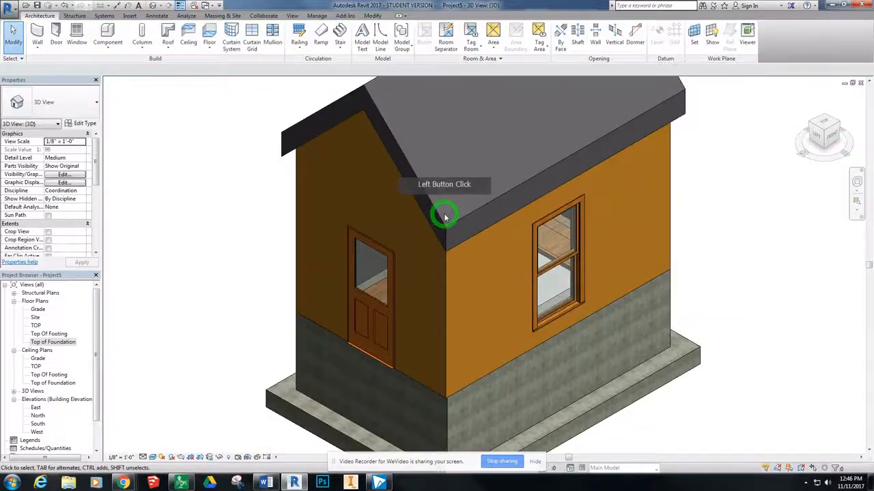
left_click(443, 218)
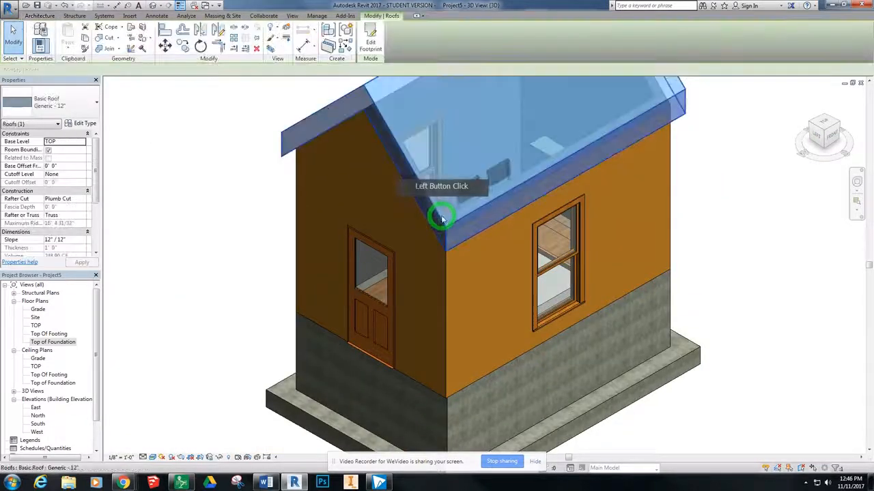
left_click(97, 104)
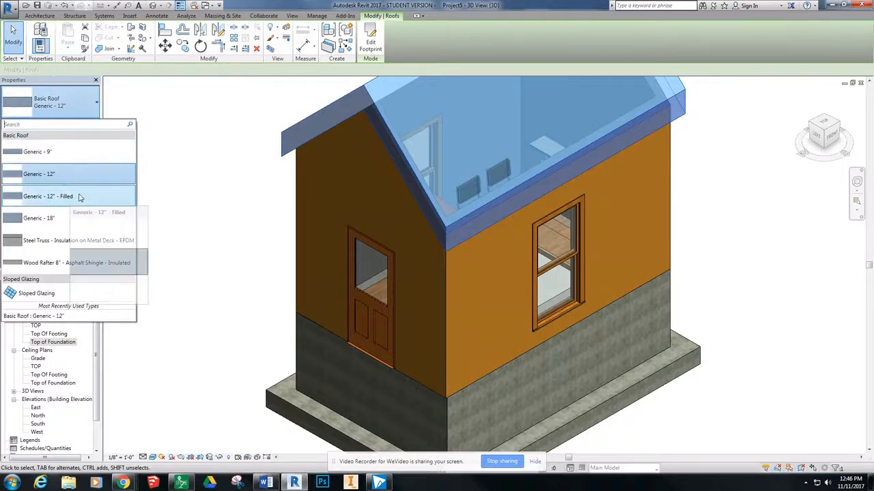
left_click(82, 265)
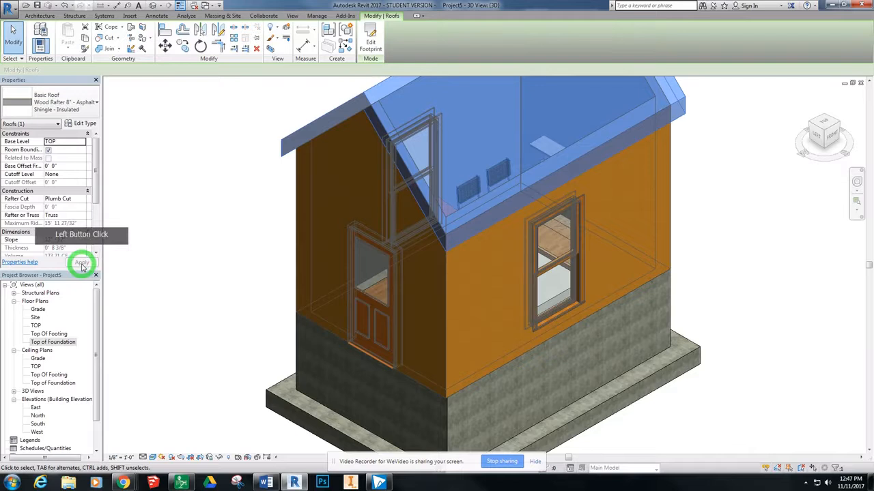
left_click(224, 234)
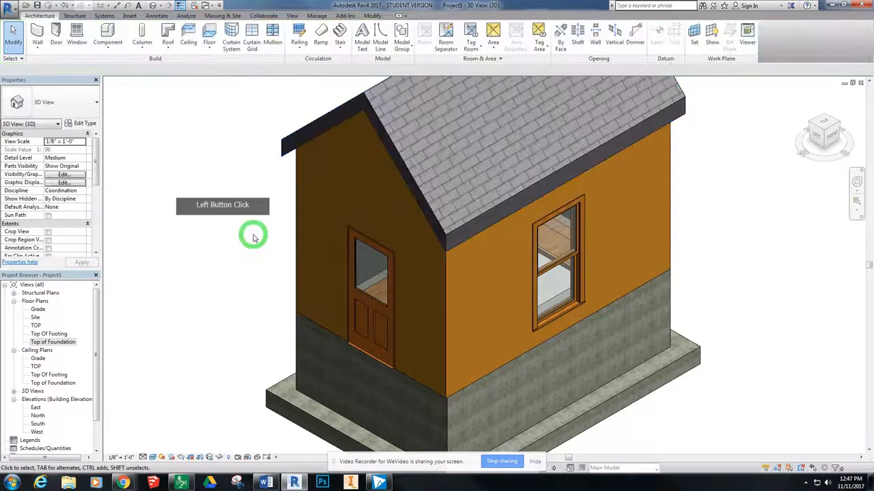
Examine the cabin's shingled roof and chimney from the southeast, southwest and northwest corners
scroll(699, 187, "up", 2)
scroll(766, 147, "down", 3)
scroll(767, 148, "down", 2)
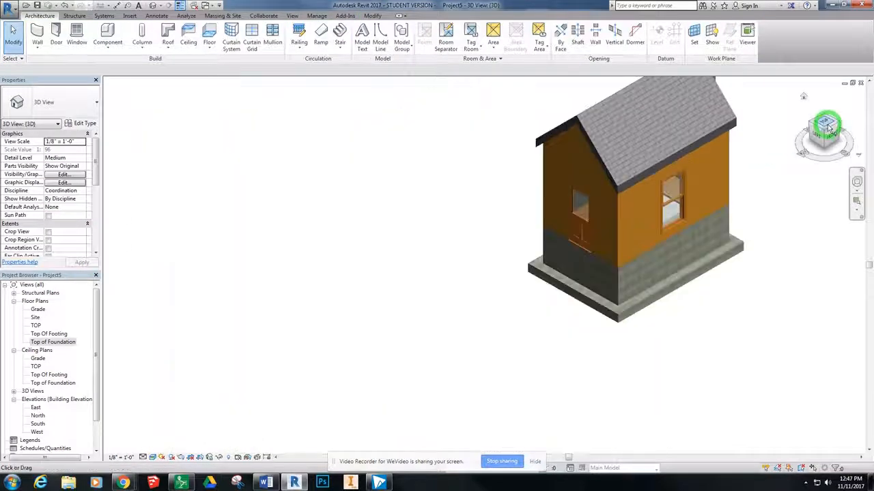
left_click(840, 122)
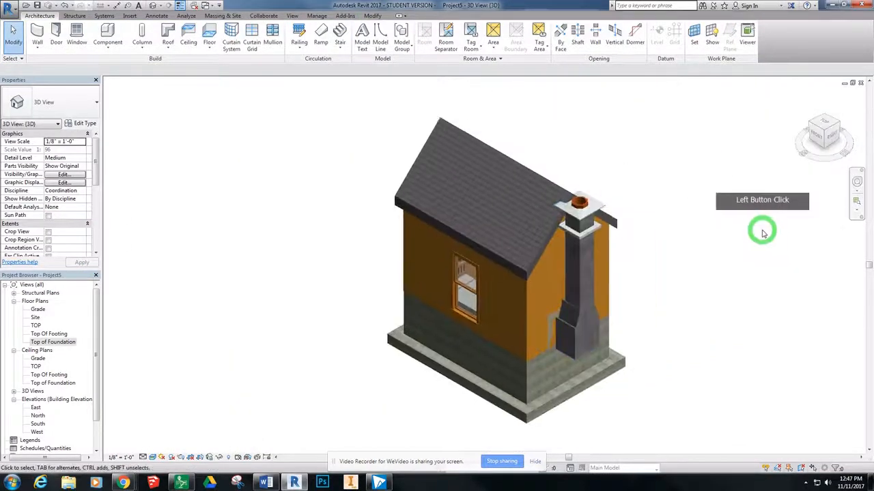
left_click(811, 125)
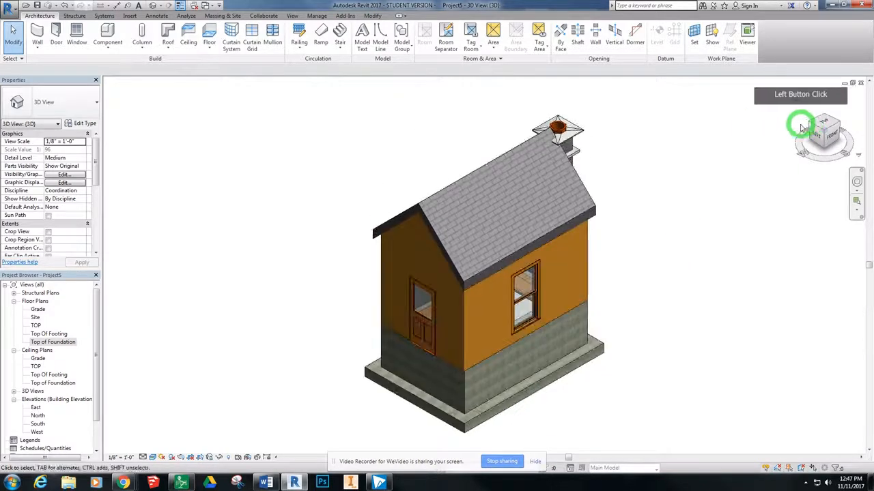
left_click(809, 125)
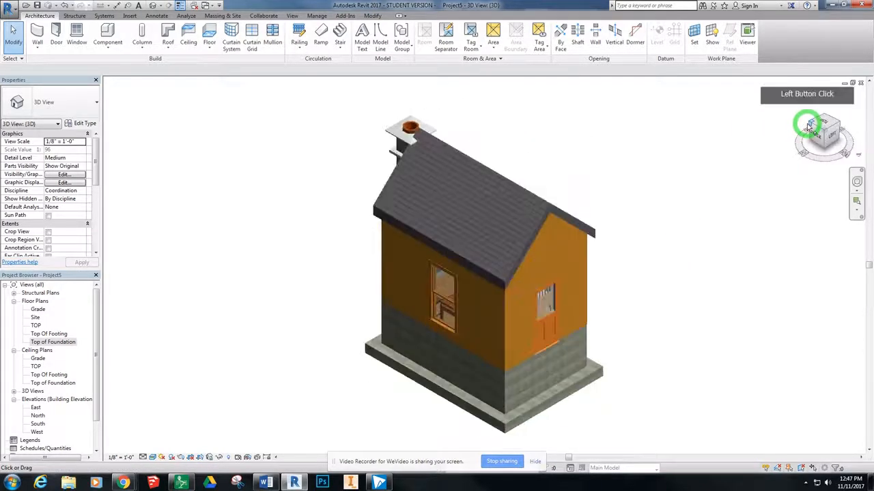